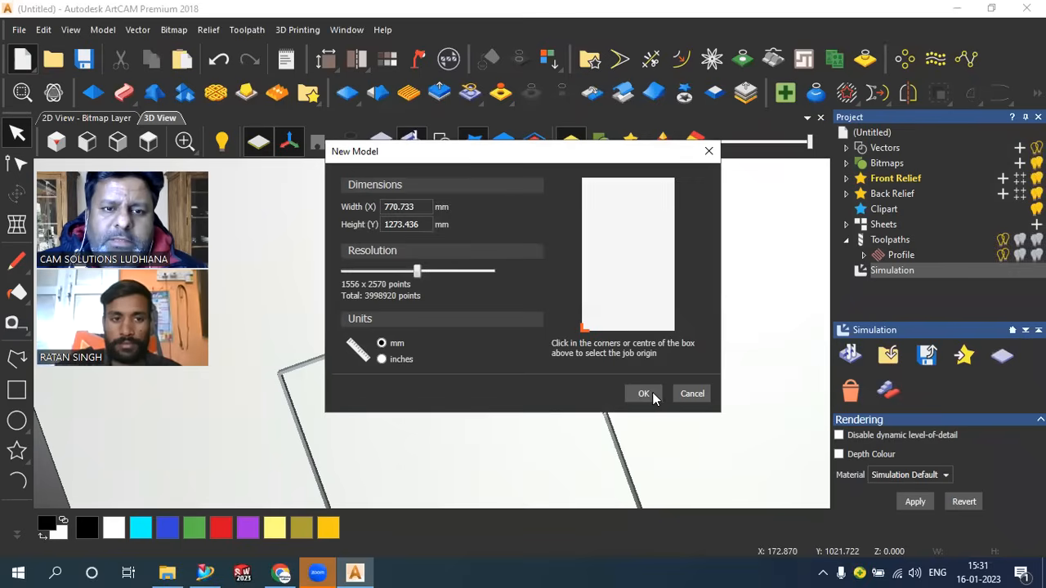
- Create a new 770.733 by 1273.436 mm model in millimetres and show it in the 2D view
{"action": "left_click", "coordinate": [529, 318]}
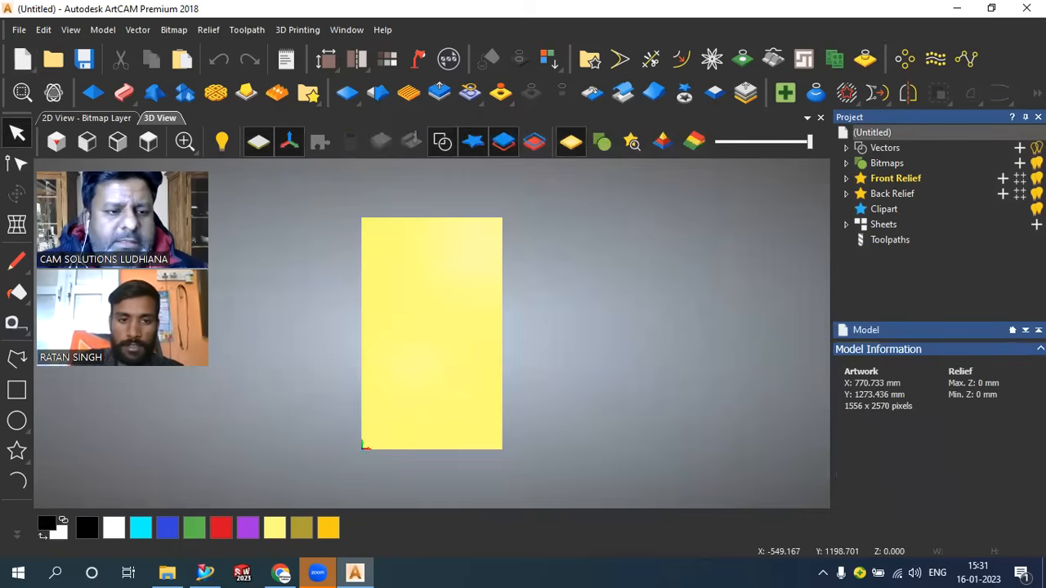
{"action": "key", "text": "F2"}
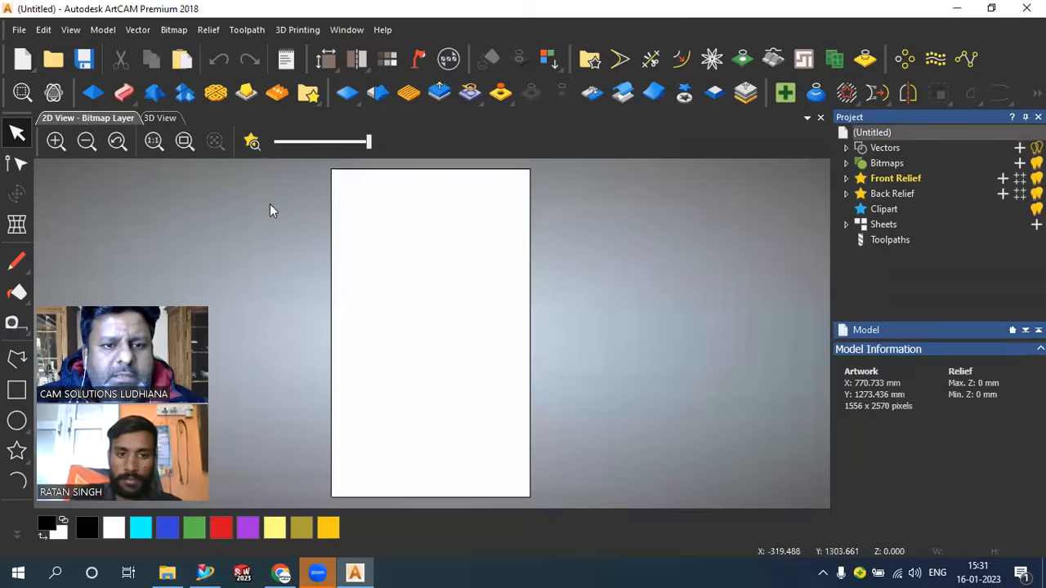
{"action": "scroll", "coordinate": [319, 197], "scroll_direction": "up", "scroll_amount": 1}
{"action": "scroll", "coordinate": [482, 288], "scroll_direction": "down", "scroll_amount": 2}
{"action": "scroll", "coordinate": [478, 297], "scroll_direction": "up", "scroll_amount": 1}
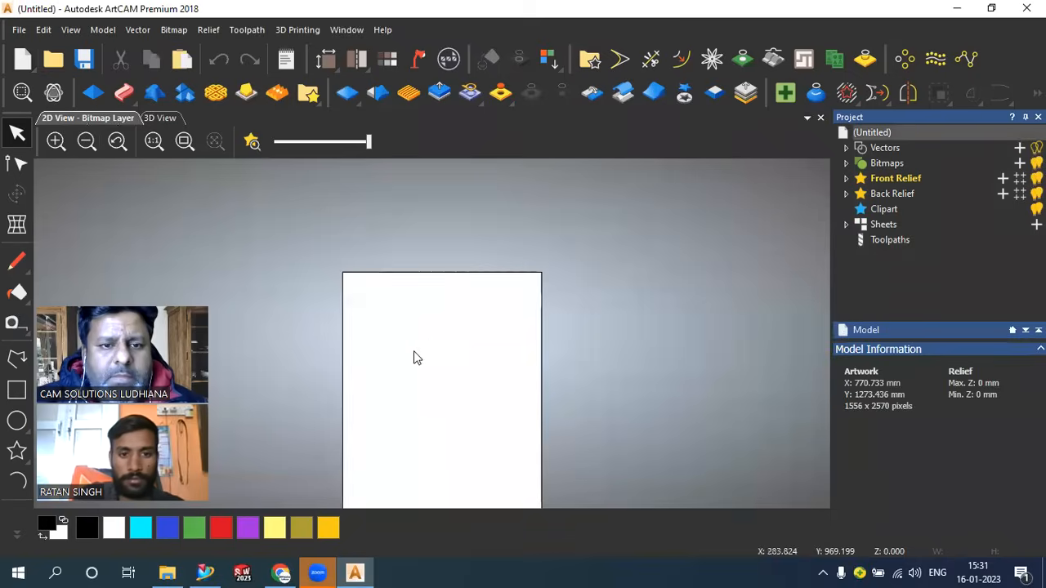
- Draw a rectangle about 602 mm wide and 268 mm high in the upper part of the artboard
{"action": "scroll", "coordinate": [413, 350], "scroll_direction": "up", "scroll_amount": 1}
{"action": "left_click", "coordinate": [17, 391]}
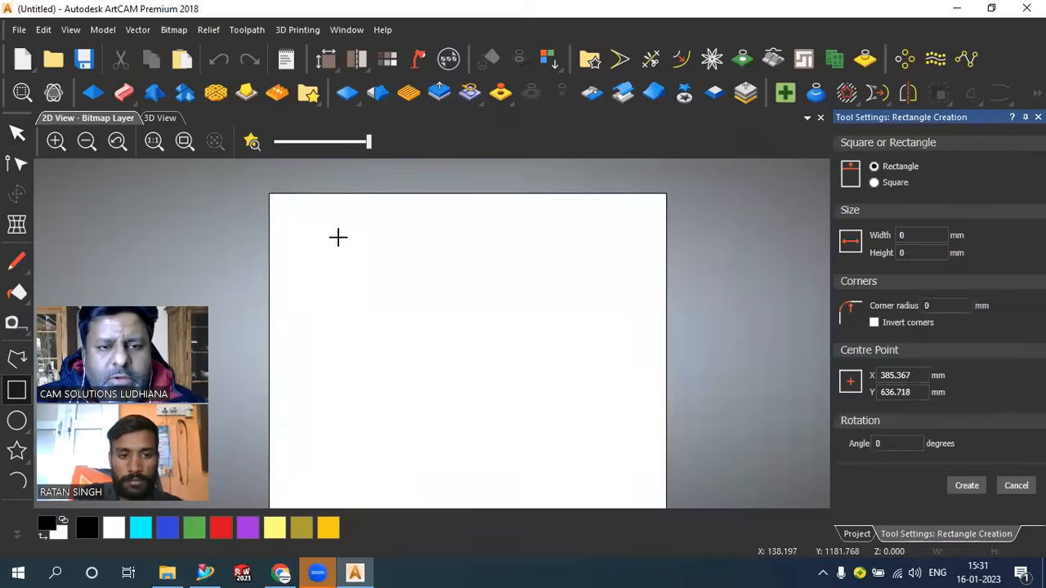
{"action": "left_click_drag", "start_coordinate": [311, 227], "coordinate": [622, 364]}
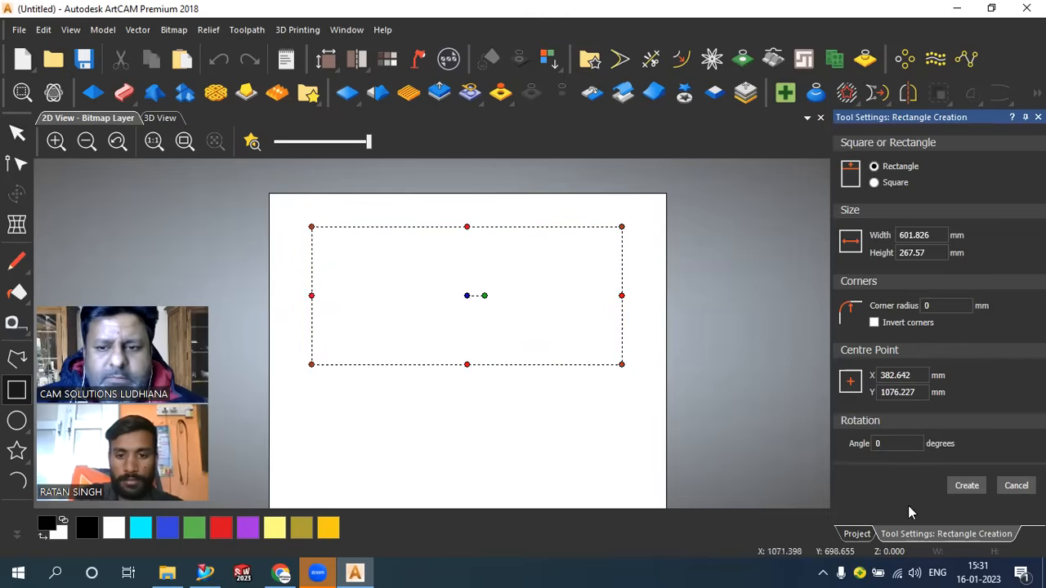
{"action": "left_click", "coordinate": [962, 485]}
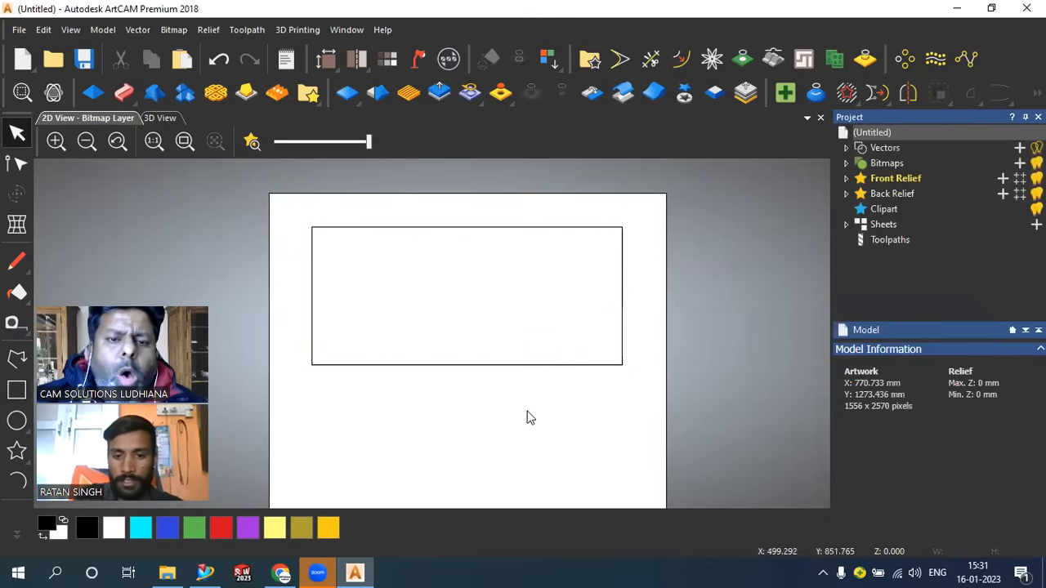
- Draw a circle about 417 mm in diameter below the rectangle and leave the tool with nothing selected
{"action": "scroll", "coordinate": [423, 365], "scroll_direction": "down", "scroll_amount": 5}
{"action": "scroll", "coordinate": [412, 334], "scroll_direction": "up", "scroll_amount": 2}
{"action": "scroll", "coordinate": [411, 328], "scroll_direction": "down", "scroll_amount": 2}
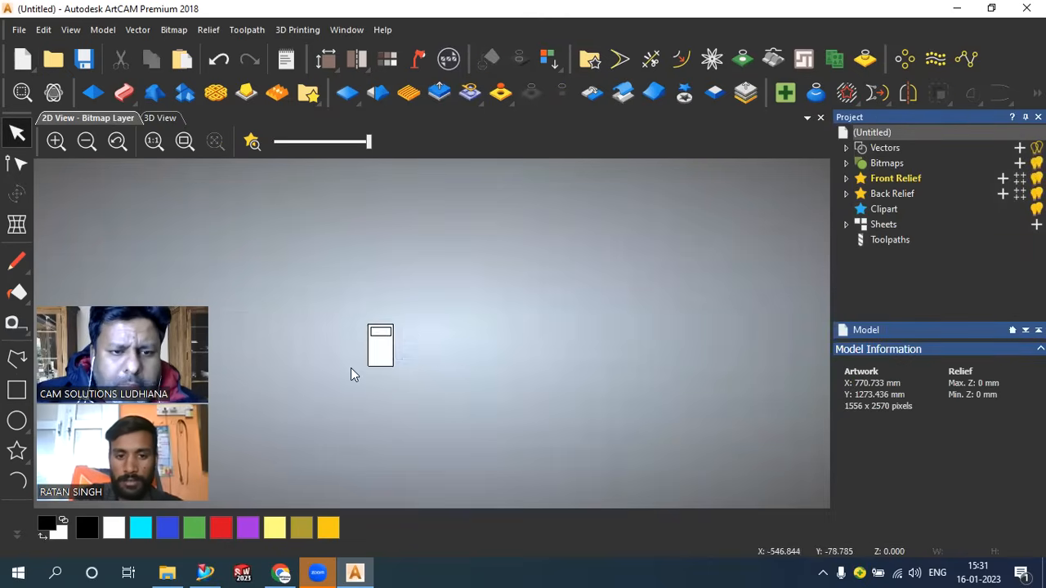
{"action": "scroll", "coordinate": [351, 368], "scroll_direction": "up", "scroll_amount": 3}
{"action": "left_click", "coordinate": [16, 420]}
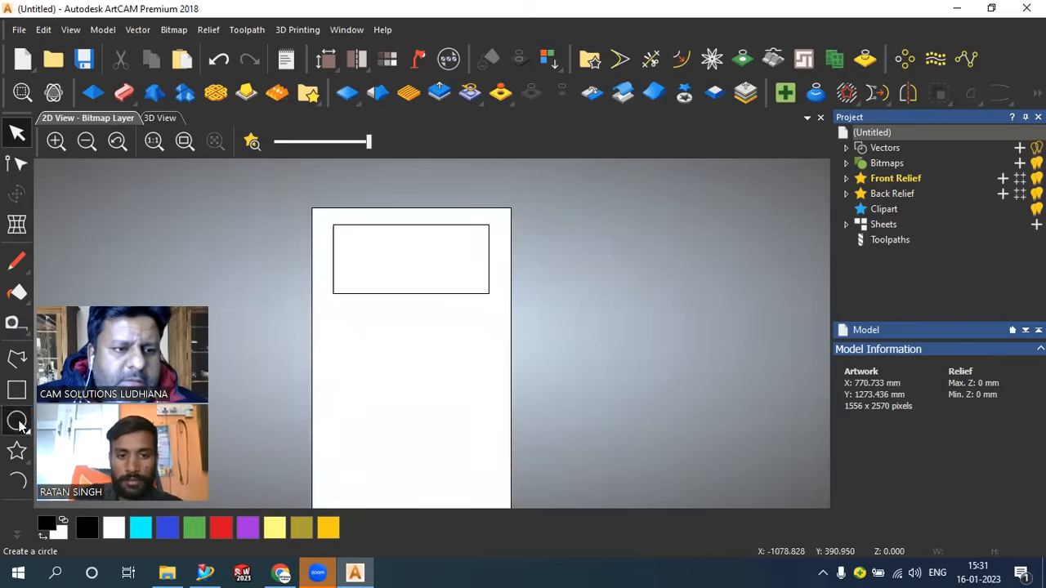
{"action": "left_click_drag", "start_coordinate": [407, 362], "coordinate": [438, 362]}
{"action": "left_click_drag", "start_coordinate": [377, 378], "coordinate": [357, 381]}
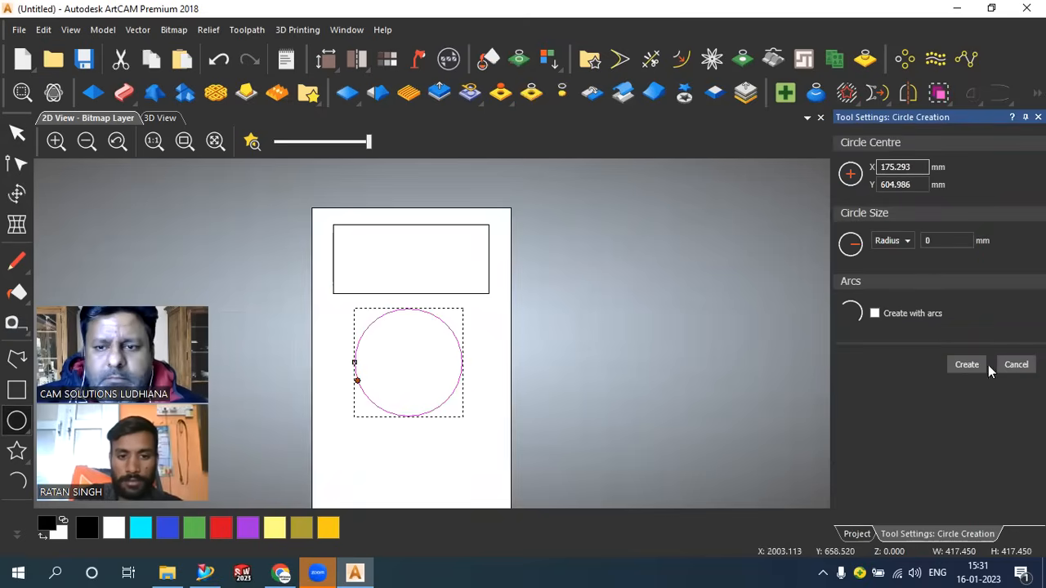
{"action": "left_click", "coordinate": [1016, 365]}
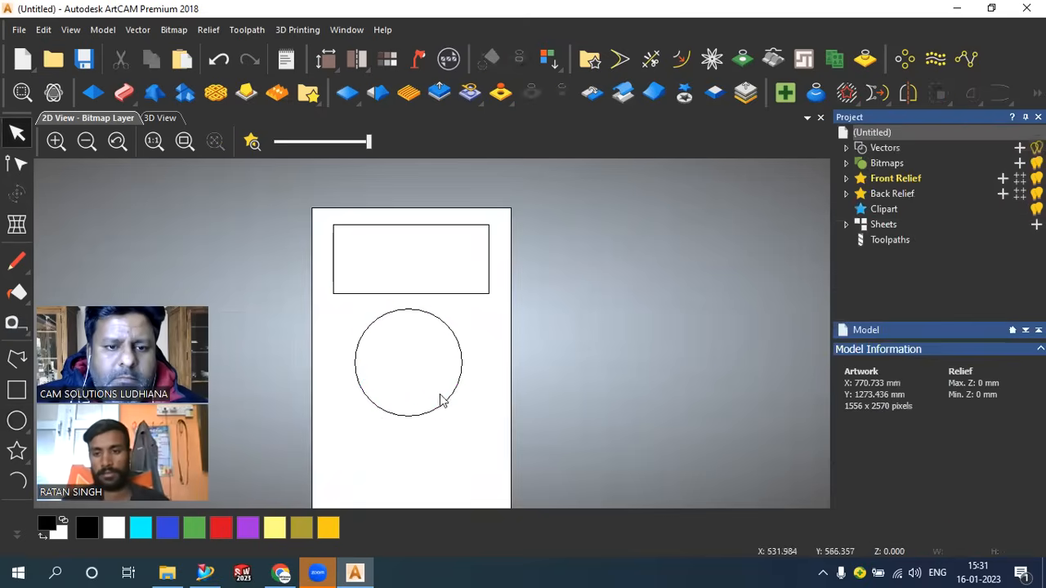
{"action": "mouse_move", "coordinate": [443, 403]}
{"action": "left_mouse_down"}
{"action": "mouse_move", "coordinate": [542, 412]}
{"action": "mouse_move", "coordinate": [440, 412]}
{"action": "left_mouse_up"}
{"action": "left_click", "coordinate": [602, 296]}
- Draw a five-point star below the circle, with first and second point radii of about 195 mm and 125 mm
{"action": "scroll", "coordinate": [574, 293], "scroll_direction": "up", "scroll_amount": 5}
{"action": "scroll", "coordinate": [590, 324], "scroll_direction": "down", "scroll_amount": 8}
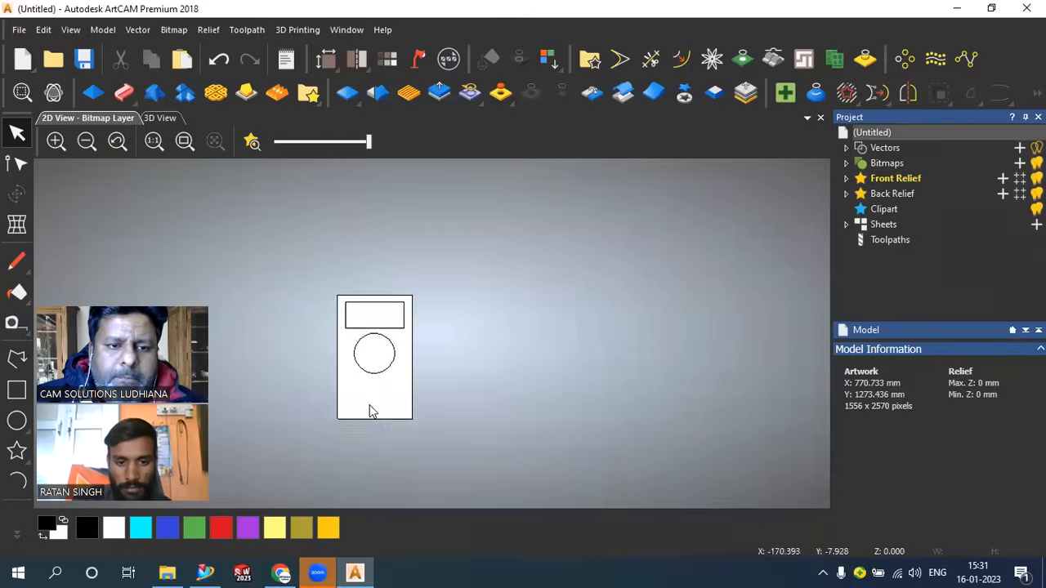
{"action": "scroll", "coordinate": [422, 346], "scroll_direction": "up", "scroll_amount": 1}
{"action": "scroll", "coordinate": [422, 351], "scroll_direction": "up", "scroll_amount": 3}
{"action": "left_click", "coordinate": [16, 450]}
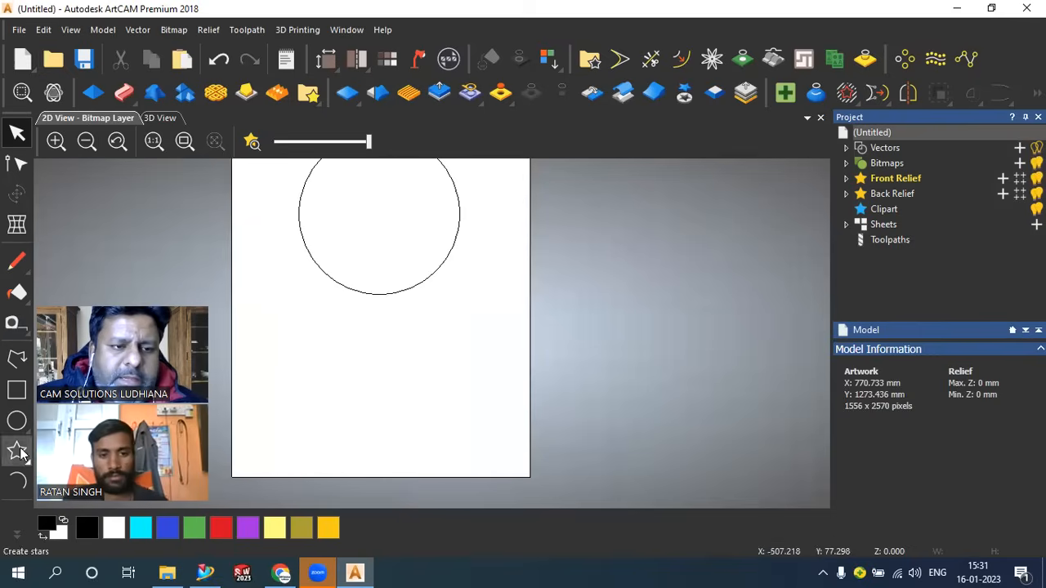
{"action": "left_click_drag", "start_coordinate": [372, 384], "coordinate": [434, 425]}
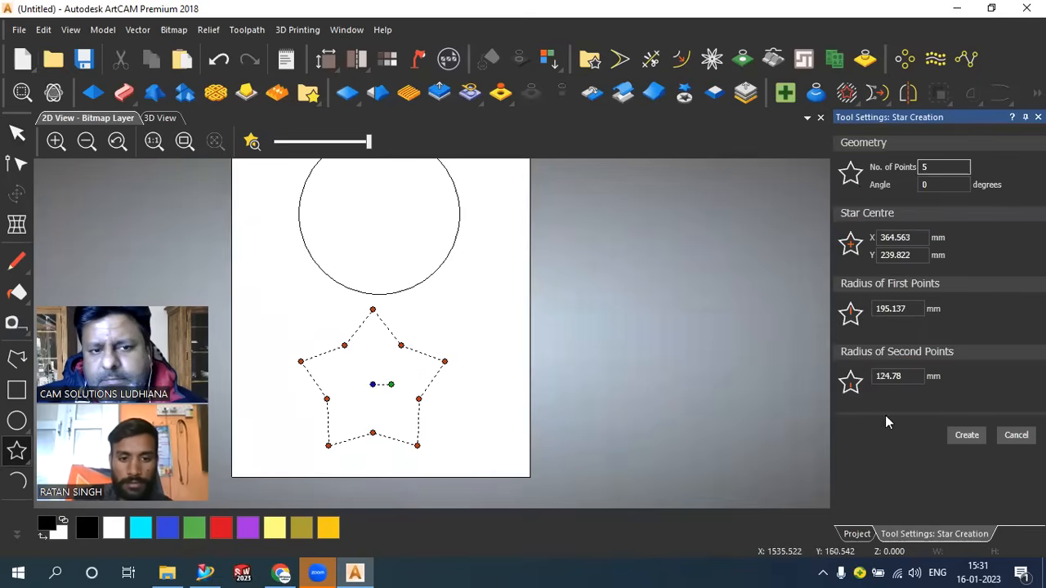
{"action": "left_click", "coordinate": [972, 435]}
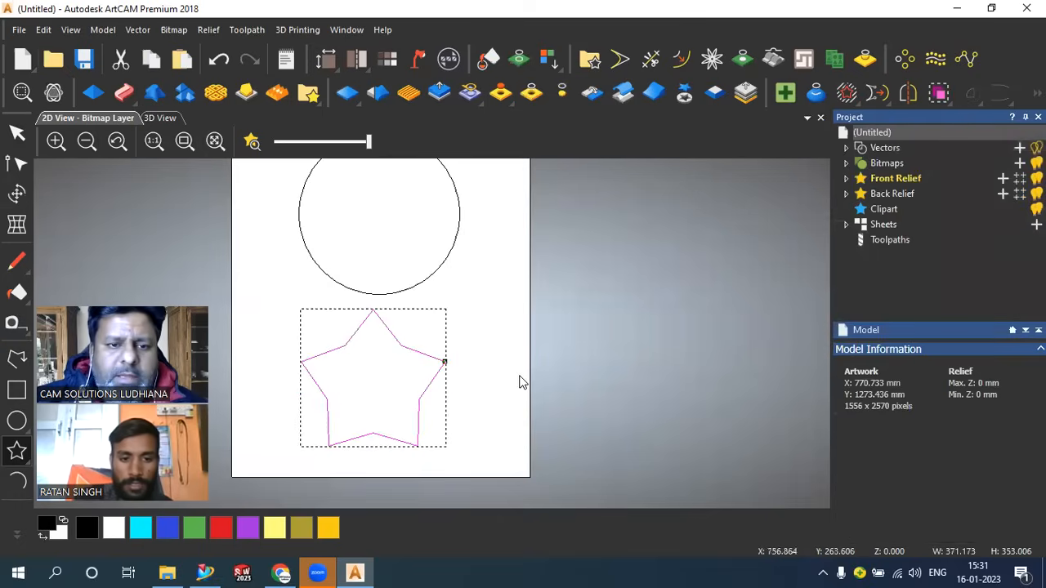
{"action": "left_click", "coordinate": [520, 376]}
- Examine the Star tool's settings for number of points, angle and the two point radii, without creating another star
{"action": "scroll", "coordinate": [520, 376], "scroll_direction": "up", "scroll_amount": 2}
{"action": "scroll", "coordinate": [541, 381], "scroll_direction": "down", "scroll_amount": 4}
{"action": "scroll", "coordinate": [385, 250], "scroll_direction": "up", "scroll_amount": 2}
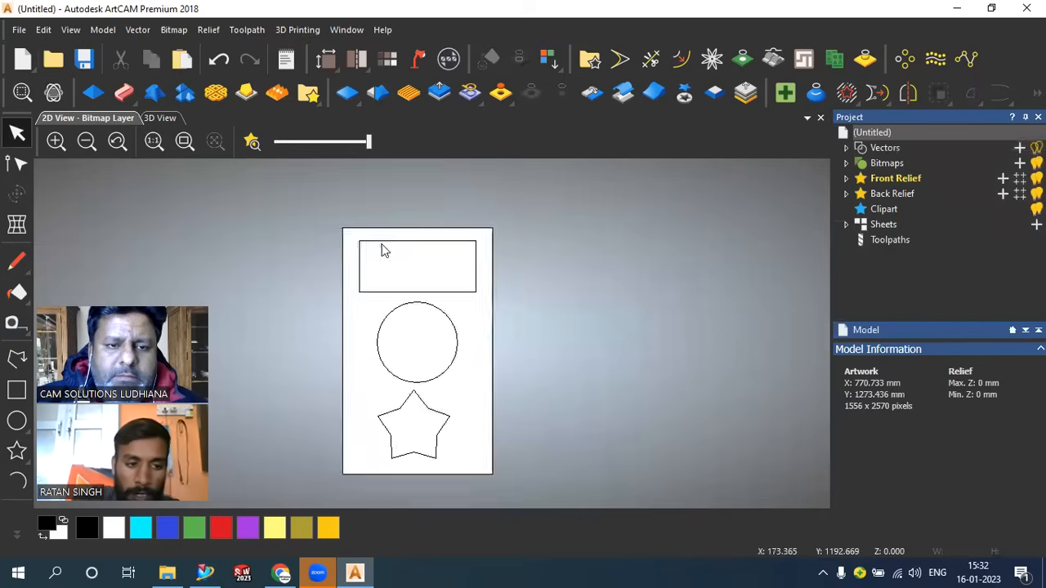
{"action": "scroll", "coordinate": [488, 429], "scroll_direction": "down", "scroll_amount": 4}
{"action": "scroll", "coordinate": [402, 250], "scroll_direction": "up", "scroll_amount": 5}
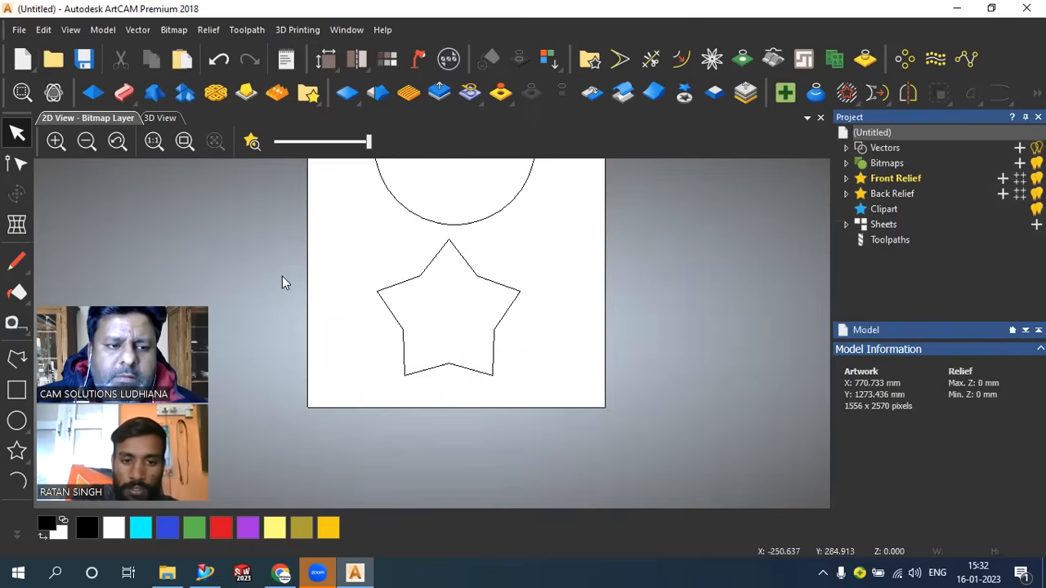
{"action": "left_click", "coordinate": [17, 451]}
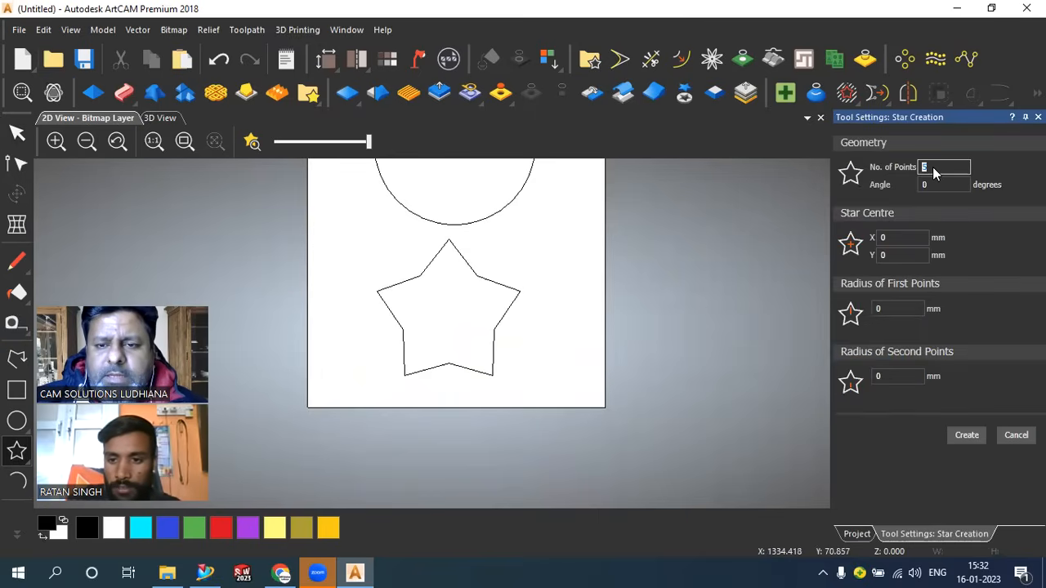
{"action": "left_click", "coordinate": [925, 184]}
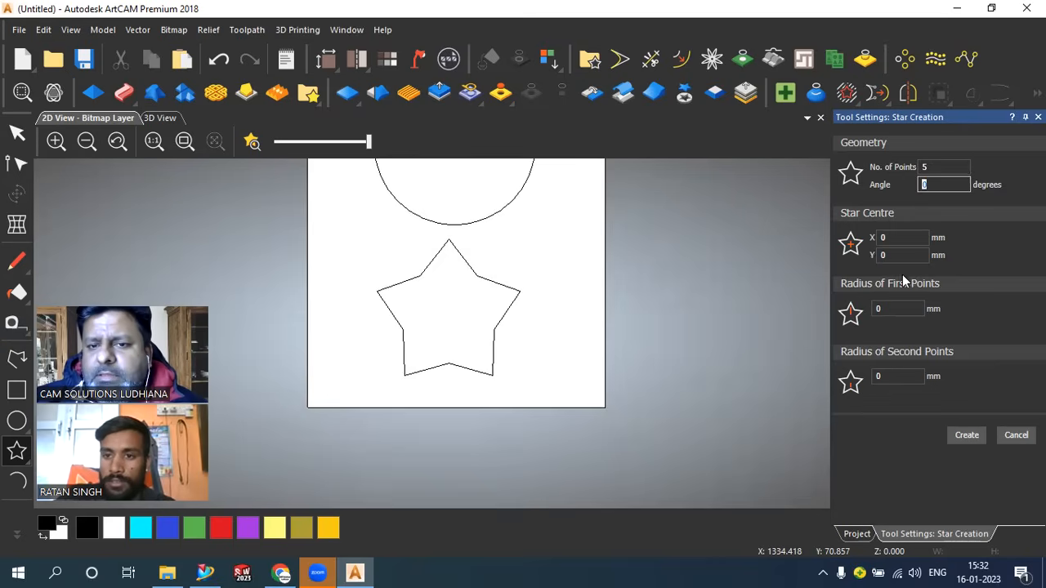
{"action": "left_click", "coordinate": [906, 308]}
{"action": "left_click", "coordinate": [897, 377]}
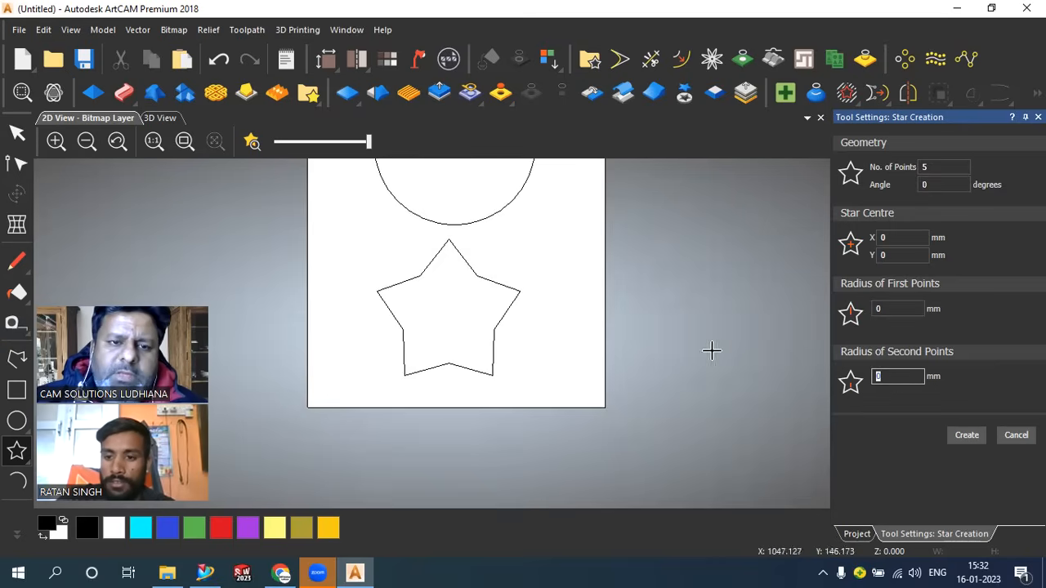
{"action": "scroll", "coordinate": [686, 418], "scroll_direction": "down", "scroll_amount": 4}
{"action": "scroll", "coordinate": [444, 259], "scroll_direction": "up", "scroll_amount": 4}
{"action": "scroll", "coordinate": [440, 212], "scroll_direction": "down", "scroll_amount": 2}
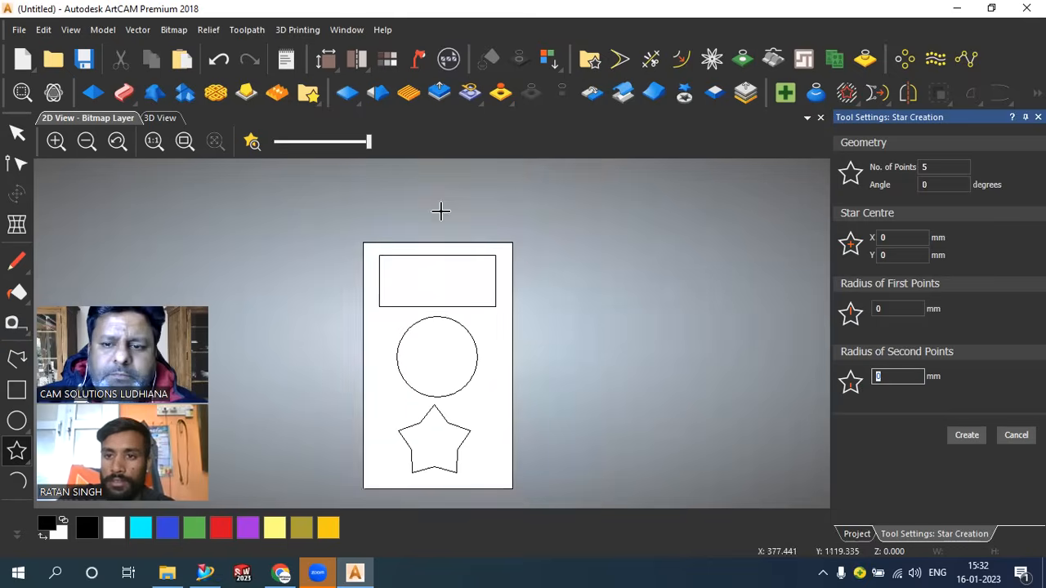
{"action": "left_click", "coordinate": [1016, 435]}
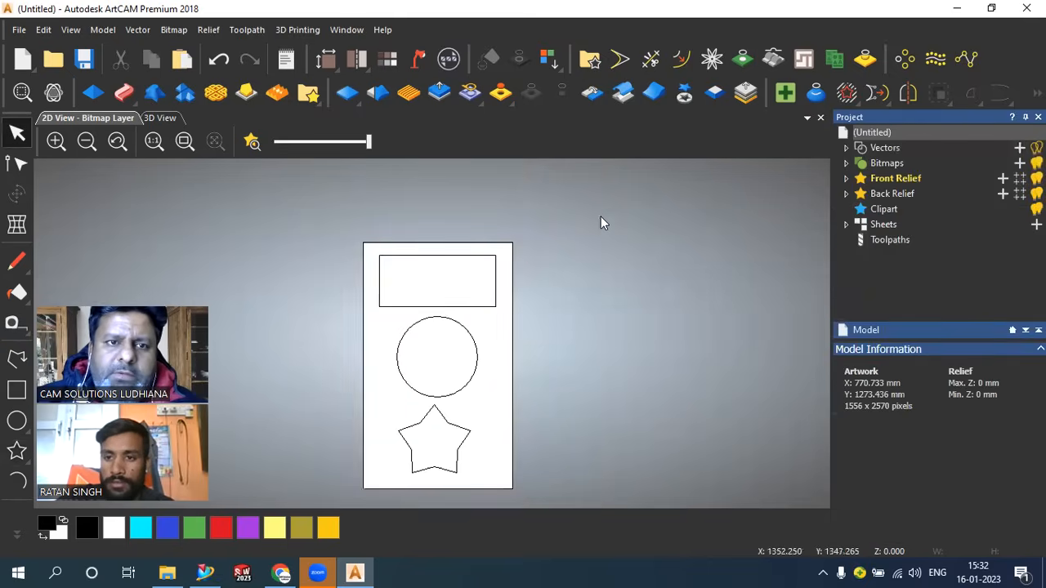
- Start a new 2D Profile toolpath on the rectangle with the profile type Outside for the selected vectors
{"action": "left_click", "coordinate": [247, 30]}
{"action": "mouse_move", "coordinate": [275, 105]}
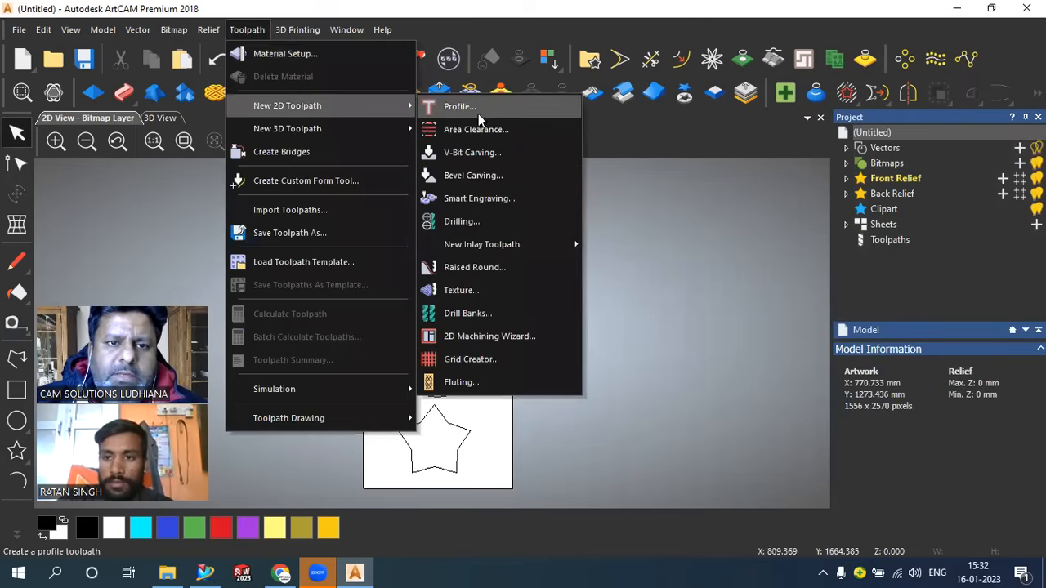
{"action": "left_click", "coordinate": [479, 111]}
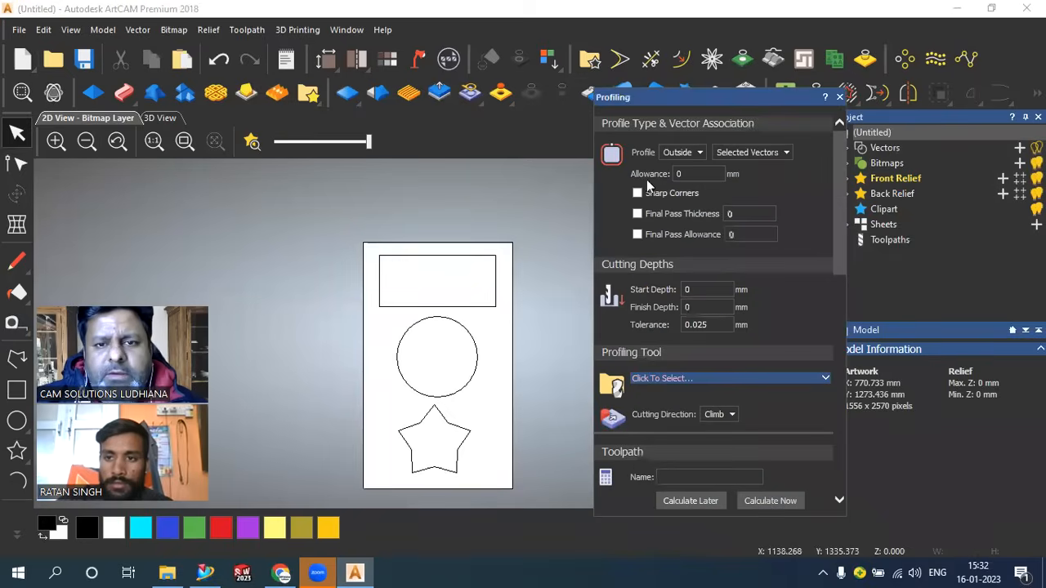
{"action": "left_click", "coordinate": [494, 270]}
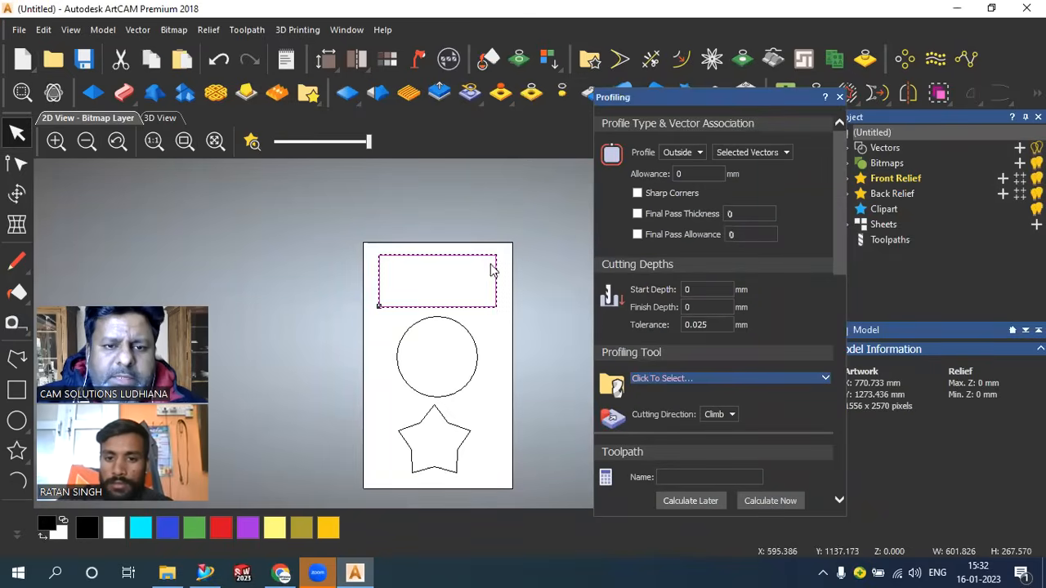
{"action": "left_click", "coordinate": [682, 154]}
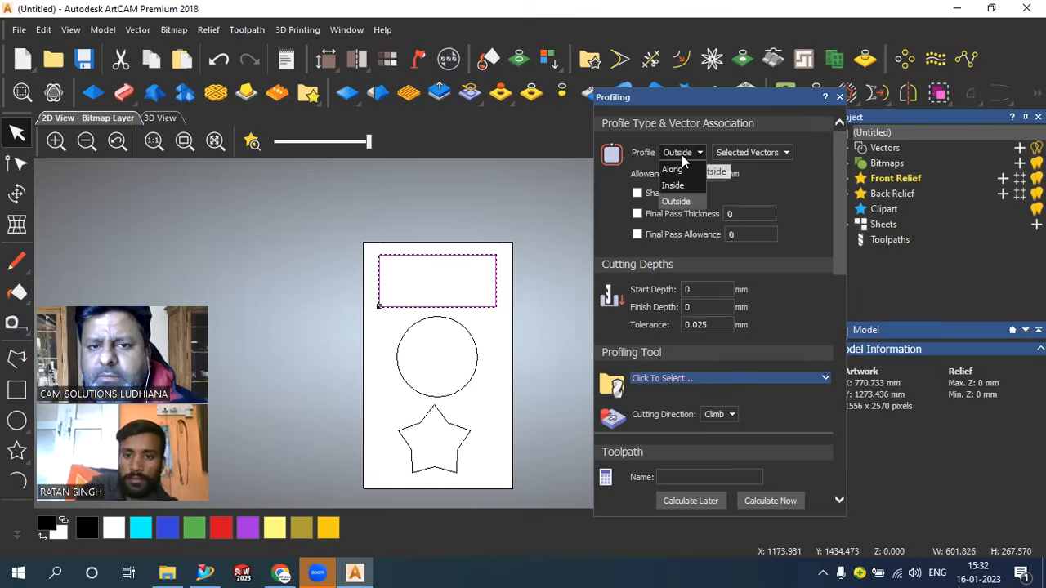
{"action": "left_click", "coordinate": [676, 201]}
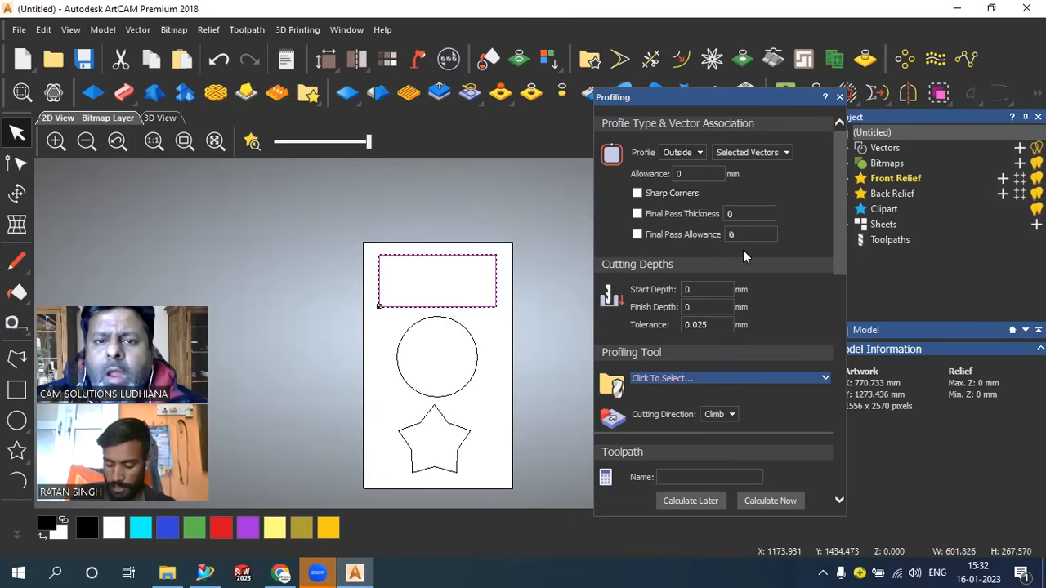
- Set the profile's finish depth to 10 mm and choose End Mill 6 mm from the Wood or Plastic roughing tools
{"action": "left_click", "coordinate": [703, 286]}
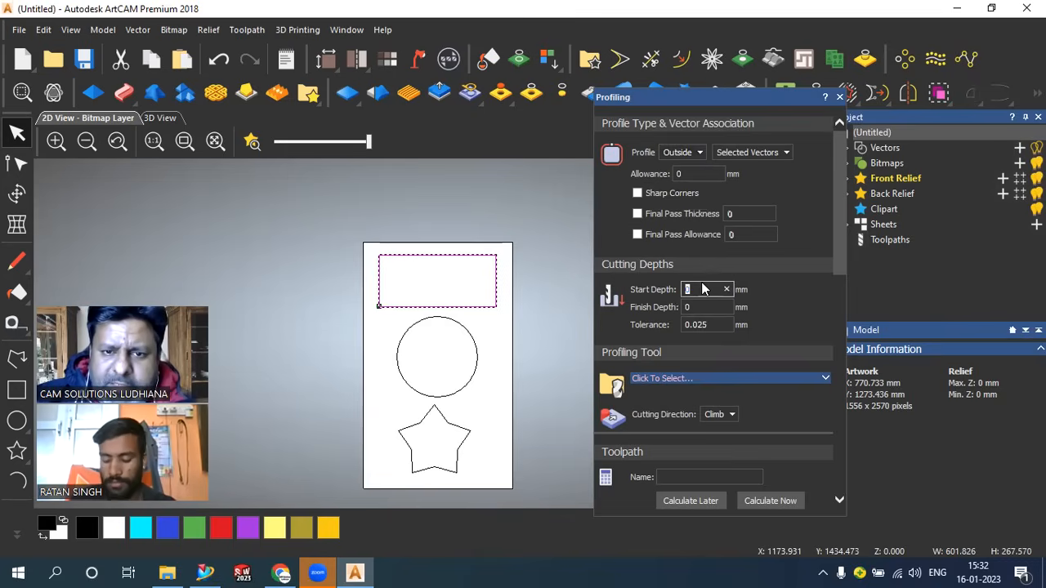
{"action": "left_click", "coordinate": [701, 306]}
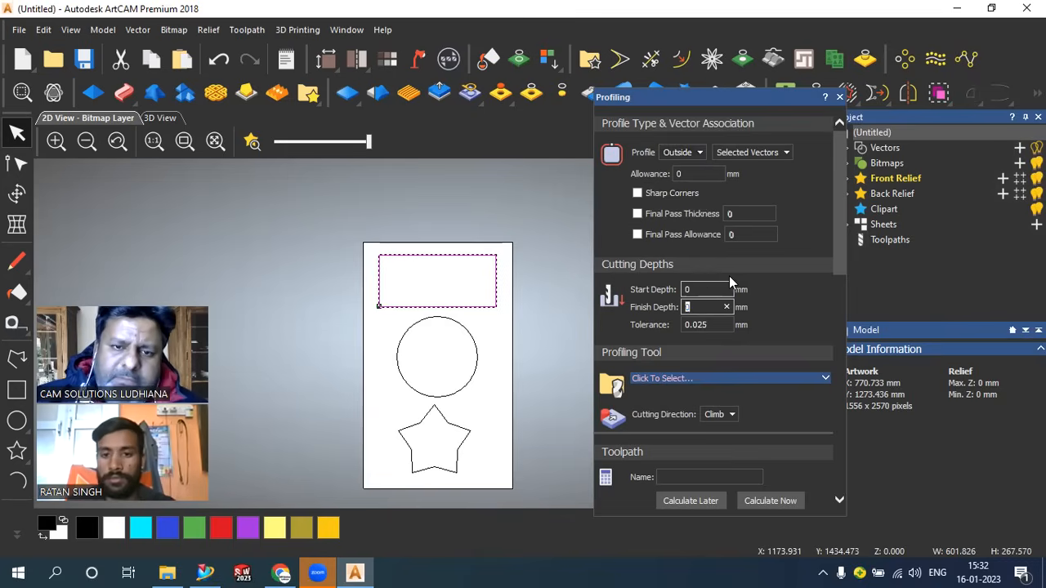
{"action": "type", "text": "10"}
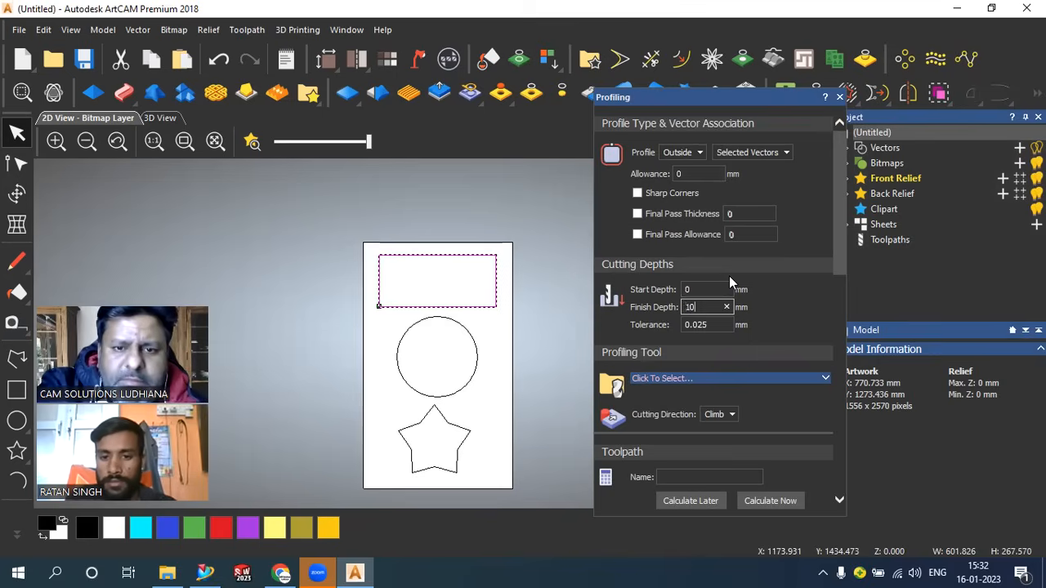
{"action": "left_click", "coordinate": [713, 378]}
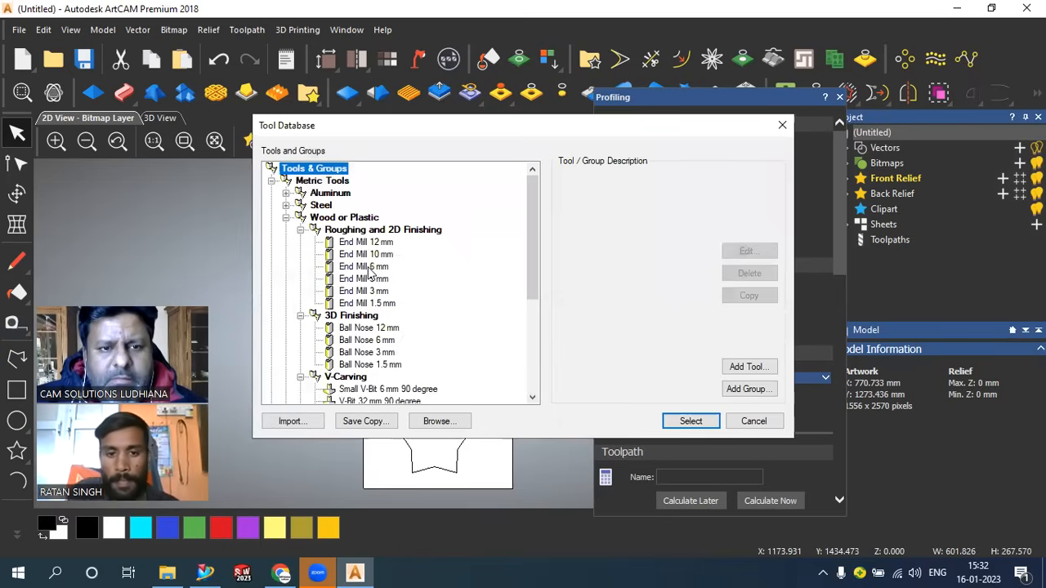
{"action": "left_click", "coordinate": [368, 267]}
{"action": "left_click", "coordinate": [693, 424]}
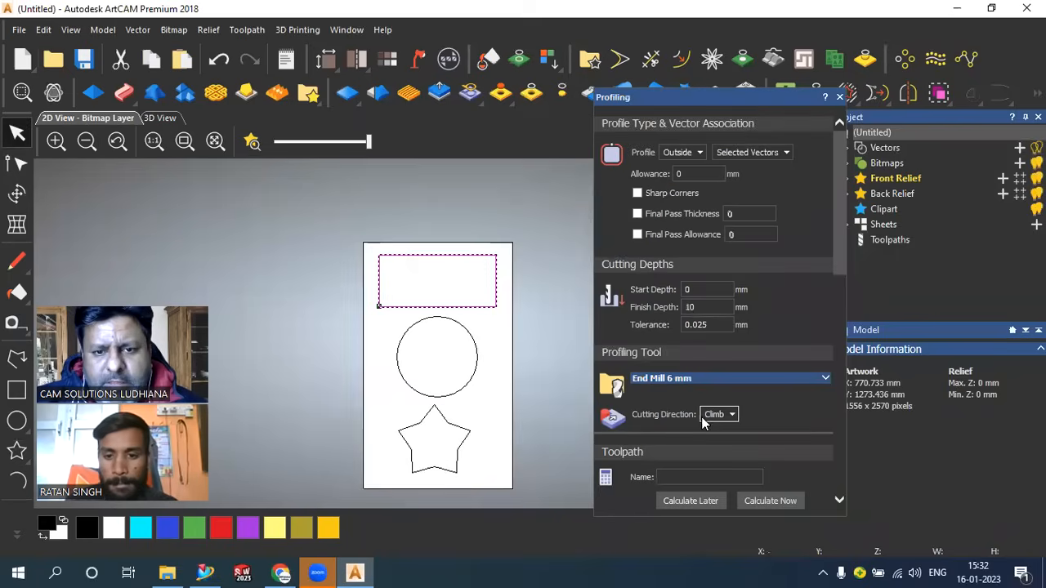
- Turn on Add Bridges for the rectangle's profile toolpath with the Auto Add Bridges option
{"action": "scroll", "coordinate": [706, 416], "scroll_direction": "down", "scroll_amount": 5}
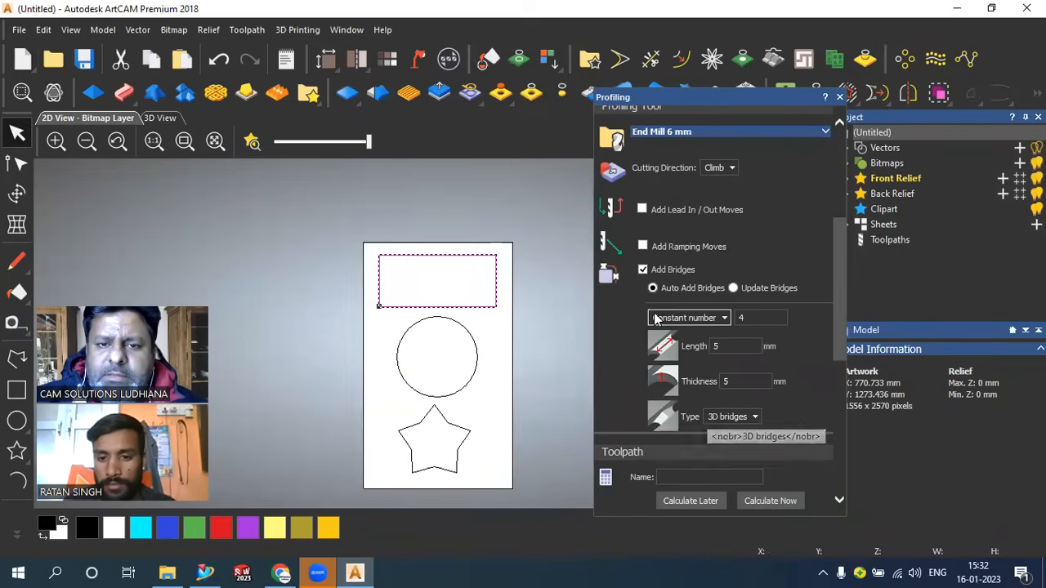
{"action": "left_click", "coordinate": [643, 270]}
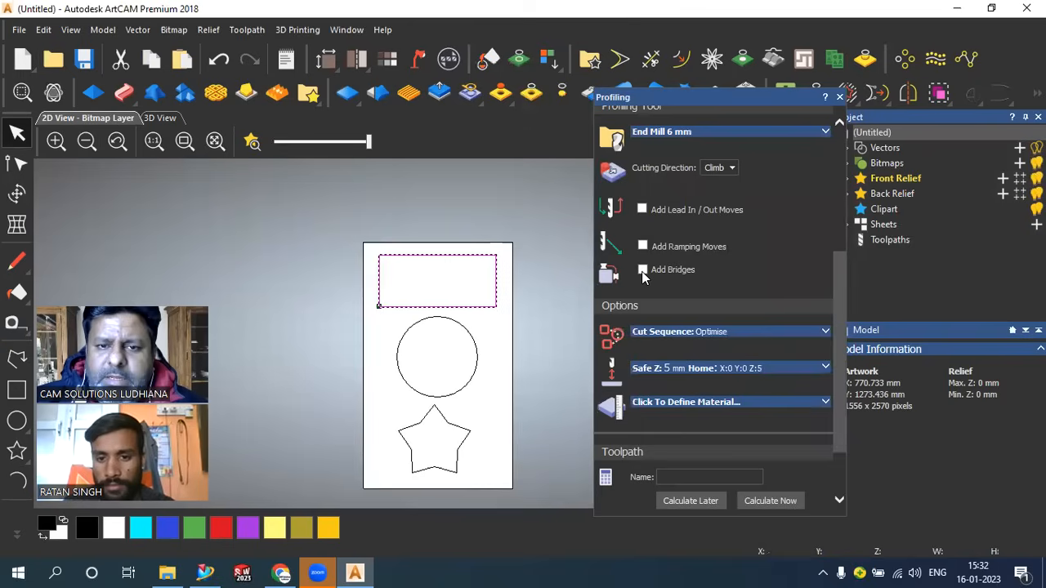
{"action": "left_click", "coordinate": [642, 271]}
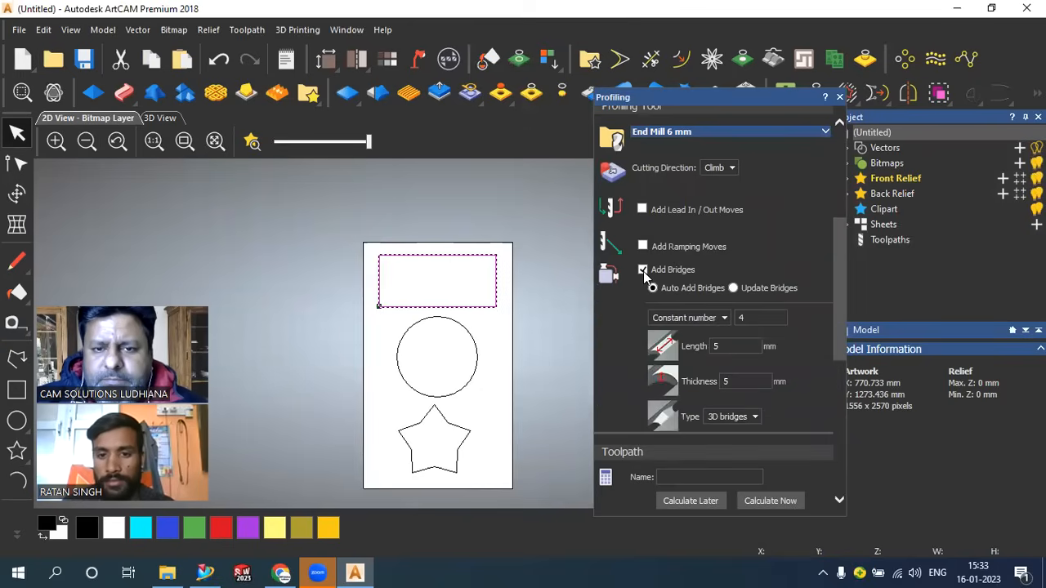
{"action": "scroll", "coordinate": [664, 298], "scroll_direction": "down", "scroll_amount": 3}
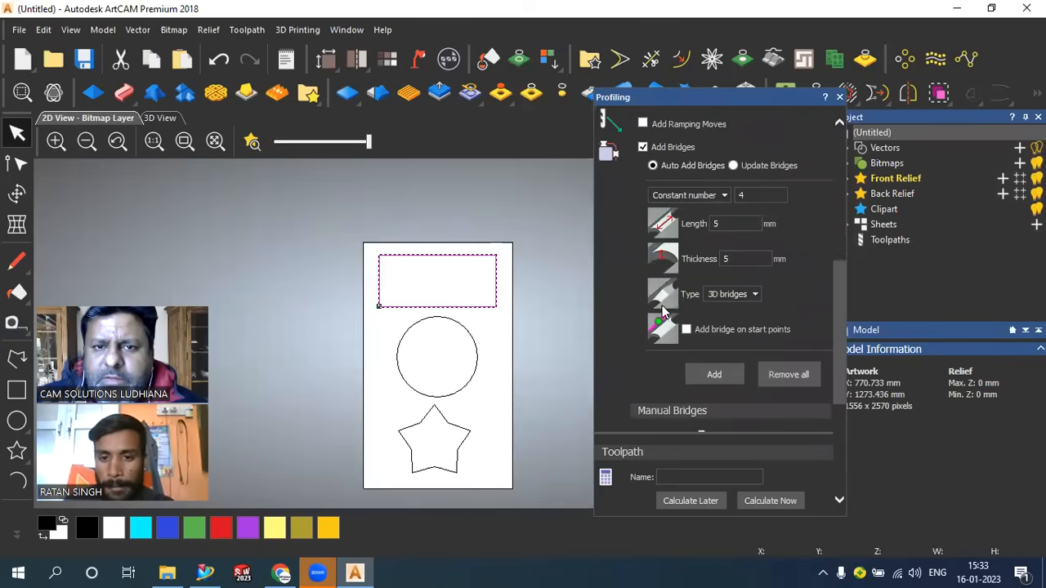
- Examine the bridge settings for placement method, number, length and thickness against the rectangle, without changing them
{"action": "left_click", "coordinate": [711, 197]}
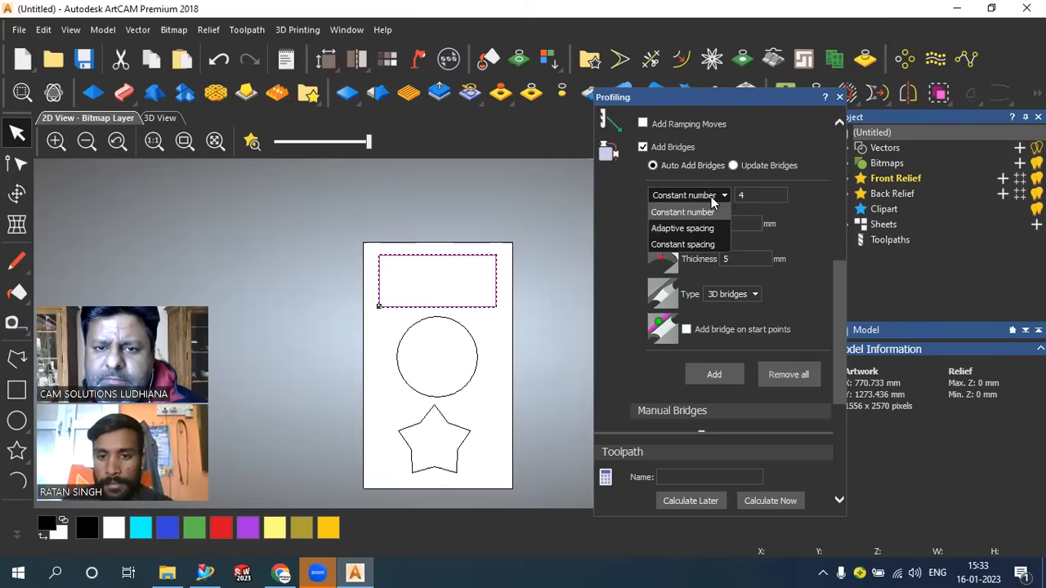
{"action": "left_click", "coordinate": [768, 196]}
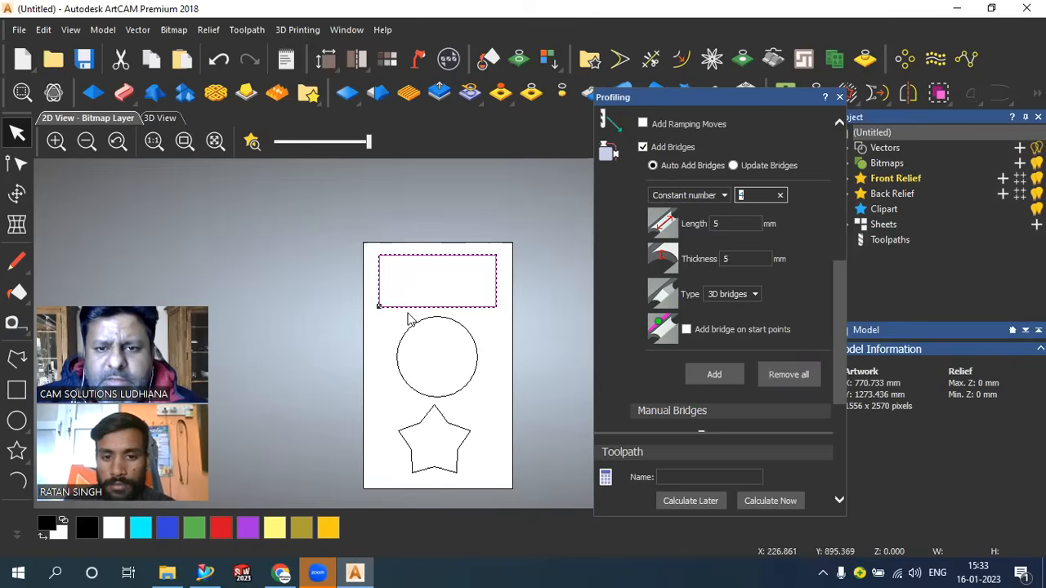
{"action": "left_click", "coordinate": [716, 223]}
{"action": "left_click", "coordinate": [728, 259]}
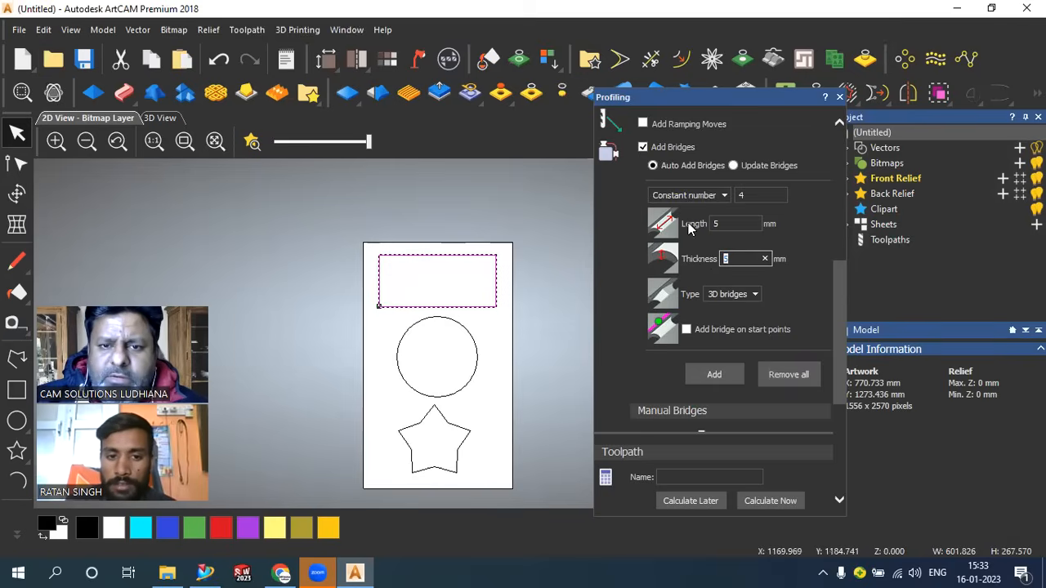
{"action": "left_click", "coordinate": [755, 197]}
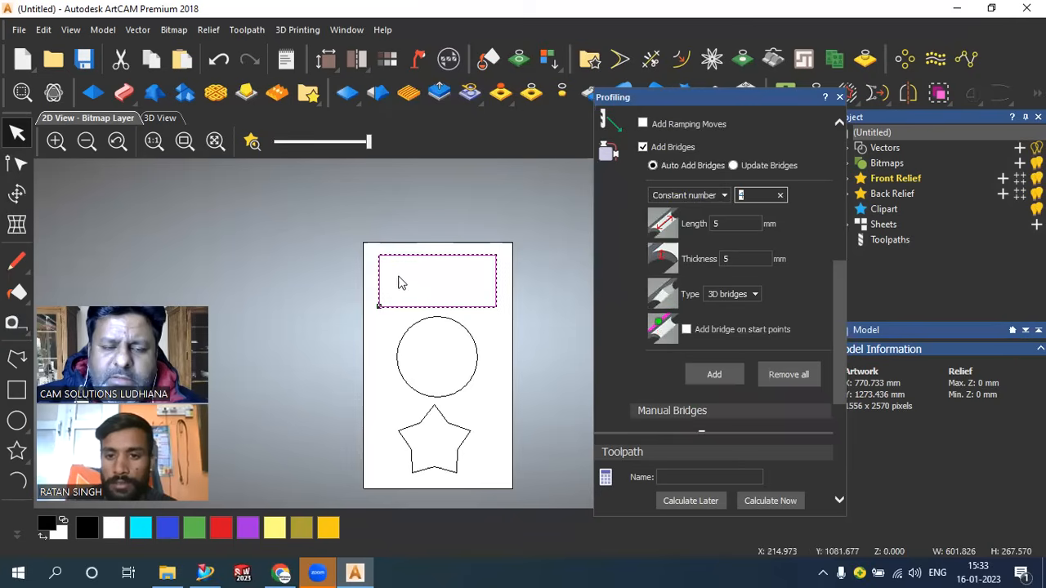
{"action": "scroll", "coordinate": [471, 267], "scroll_direction": "up", "scroll_amount": 3}
{"action": "scroll", "coordinate": [473, 269], "scroll_direction": "down", "scroll_amount": 2}
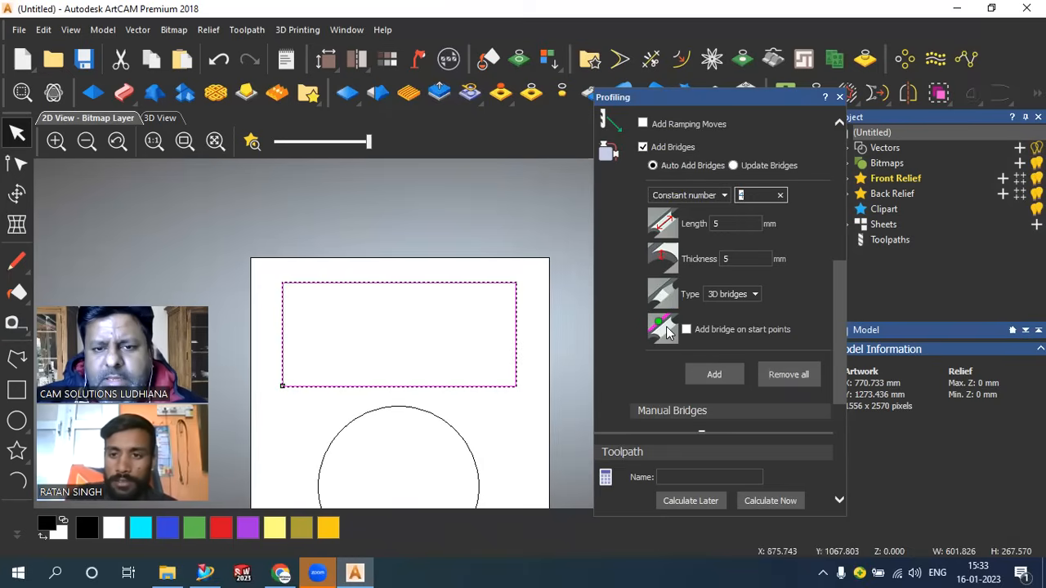
- Compare the 2D and 3D bridge types and set the type to 2D bridges
{"action": "left_click", "coordinate": [734, 294]}
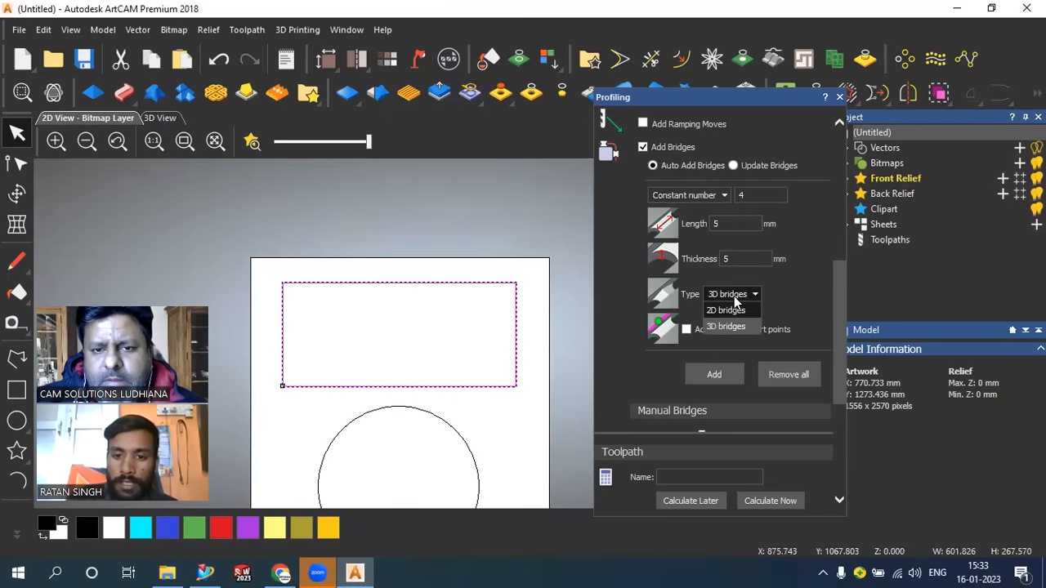
{"action": "left_click", "coordinate": [731, 311]}
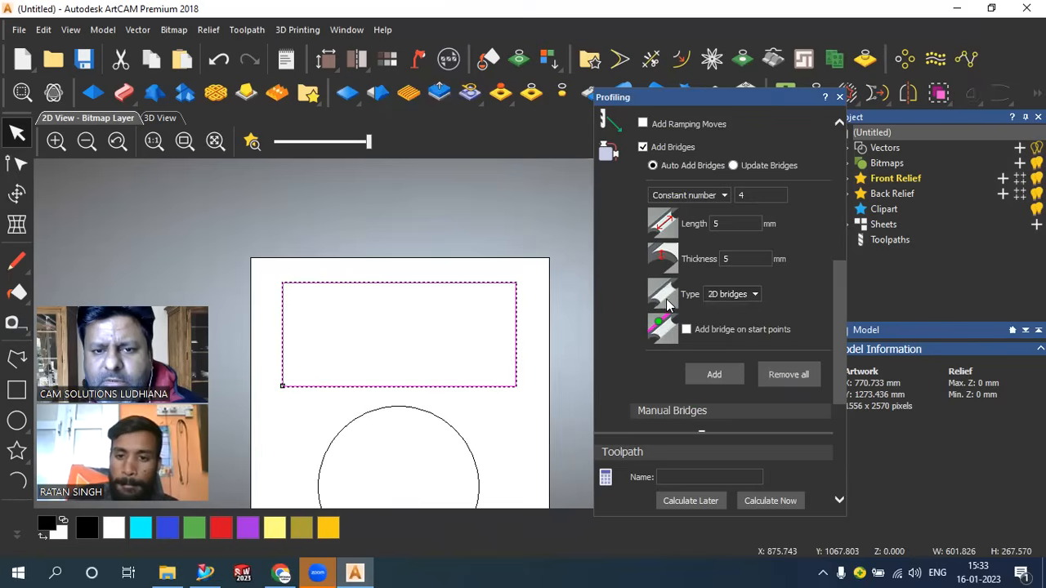
{"action": "left_click", "coordinate": [729, 296]}
{"action": "left_click", "coordinate": [720, 327]}
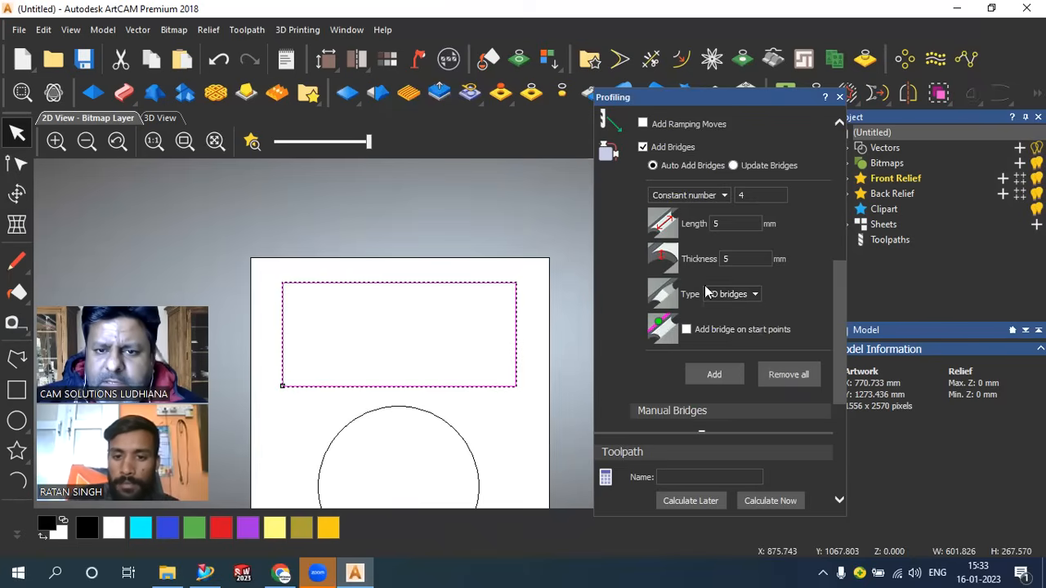
{"action": "left_click", "coordinate": [727, 294]}
{"action": "left_click", "coordinate": [729, 309]}
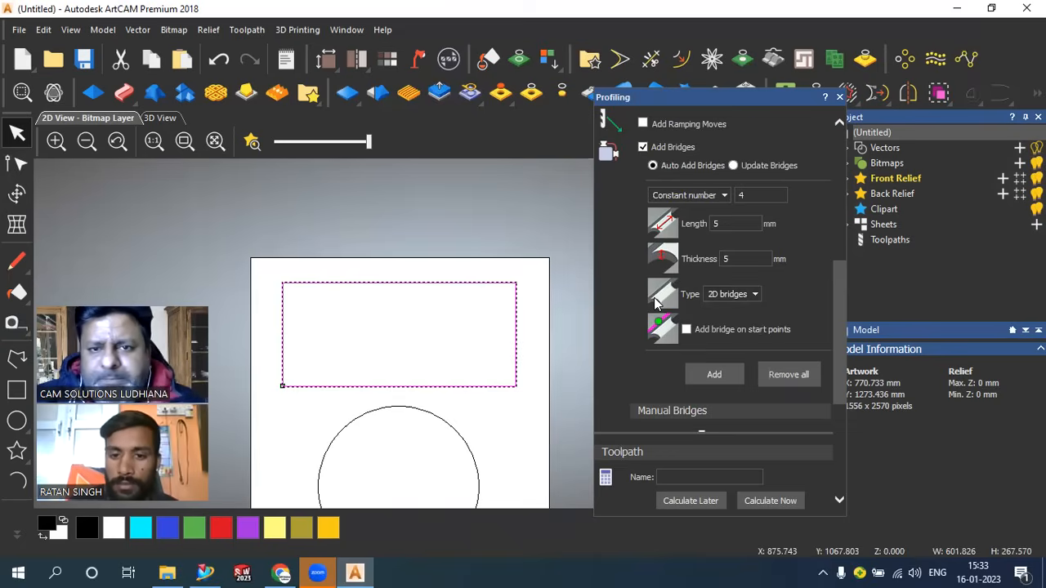
- Add four automatic 2D bridges, 5 mm long and 5 mm thick, to the rectangle
{"action": "scroll", "coordinate": [774, 338], "scroll_direction": "down", "scroll_amount": 2}
{"action": "scroll", "coordinate": [774, 337], "scroll_direction": "up", "scroll_amount": 1}
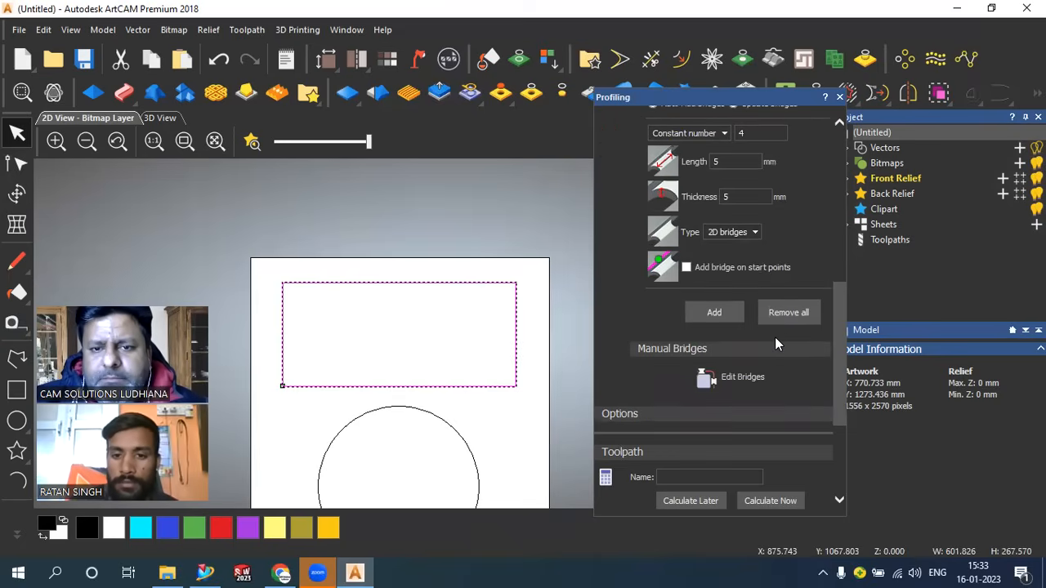
{"action": "left_click", "coordinate": [726, 315]}
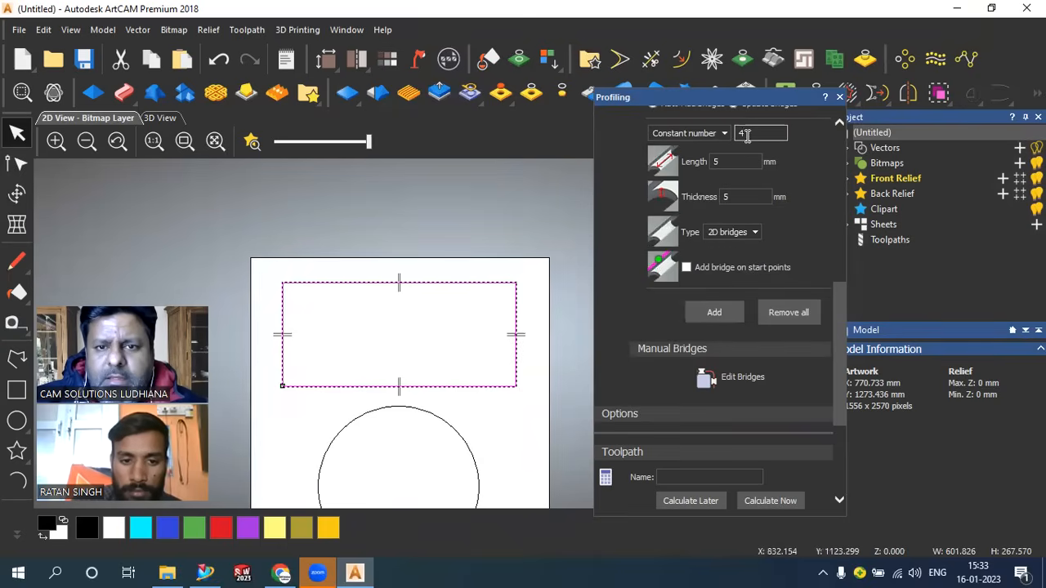
- Set the constant number of bridges to 6, remove all existing bridges and add the new ones to the rectangle
{"action": "type", "text": "6"}
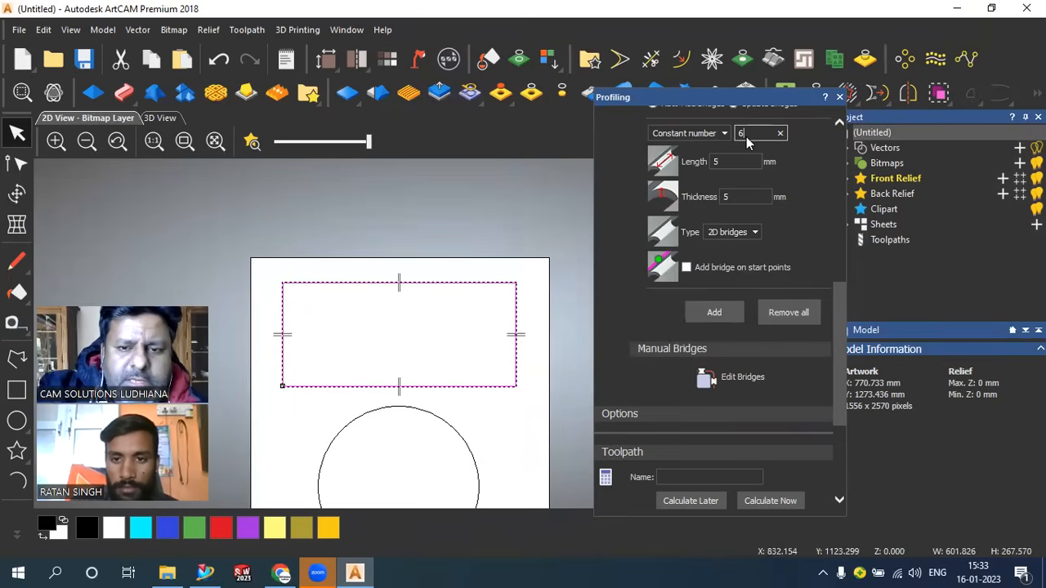
{"action": "left_click", "coordinate": [784, 314]}
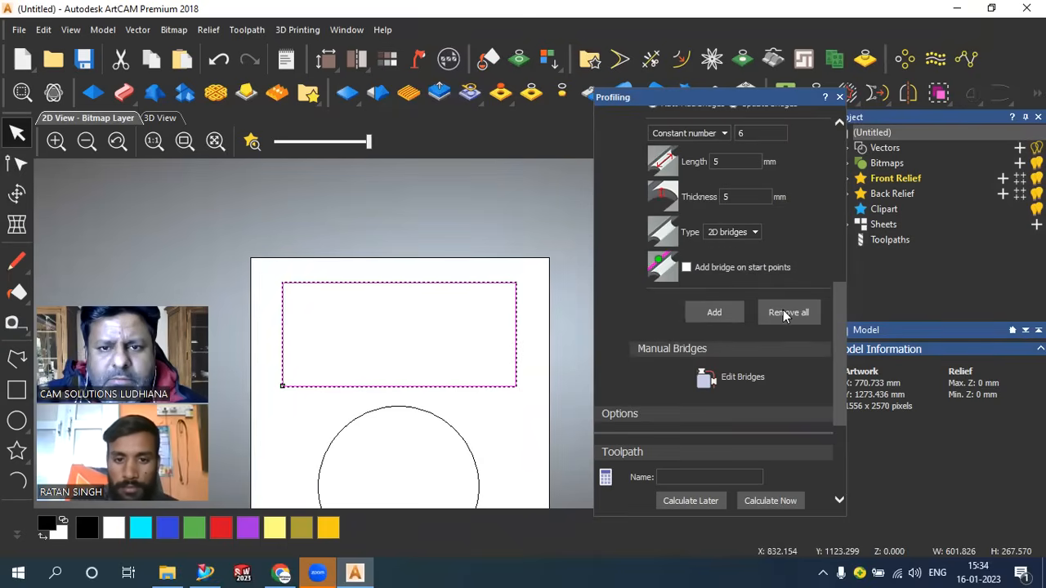
{"action": "left_click", "coordinate": [721, 313]}
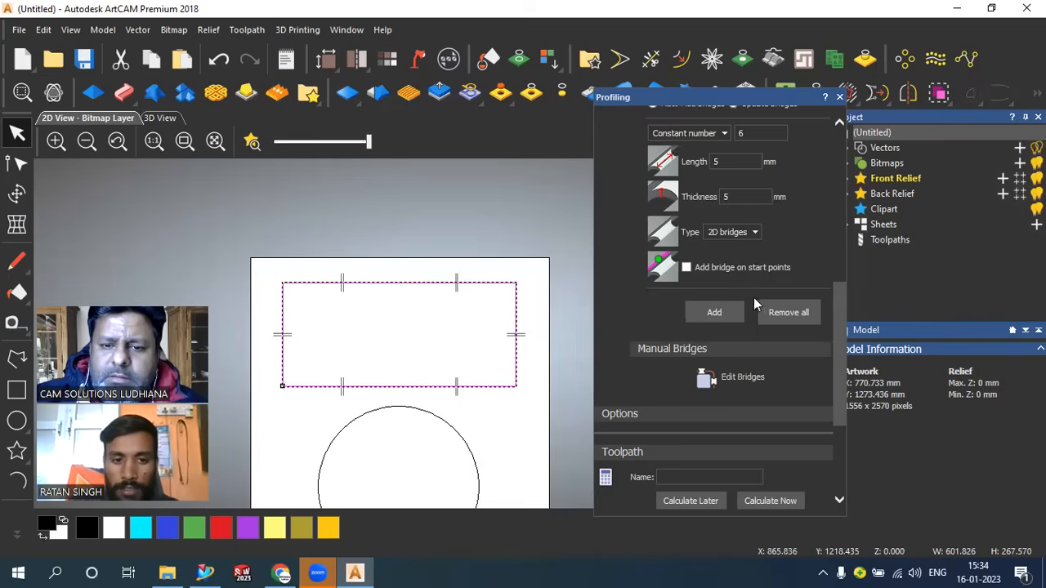
- Define the material with a thickness of 10 mm in the Material Setup
{"action": "left_click_drag", "start_coordinate": [833, 357], "coordinate": [832, 434]}
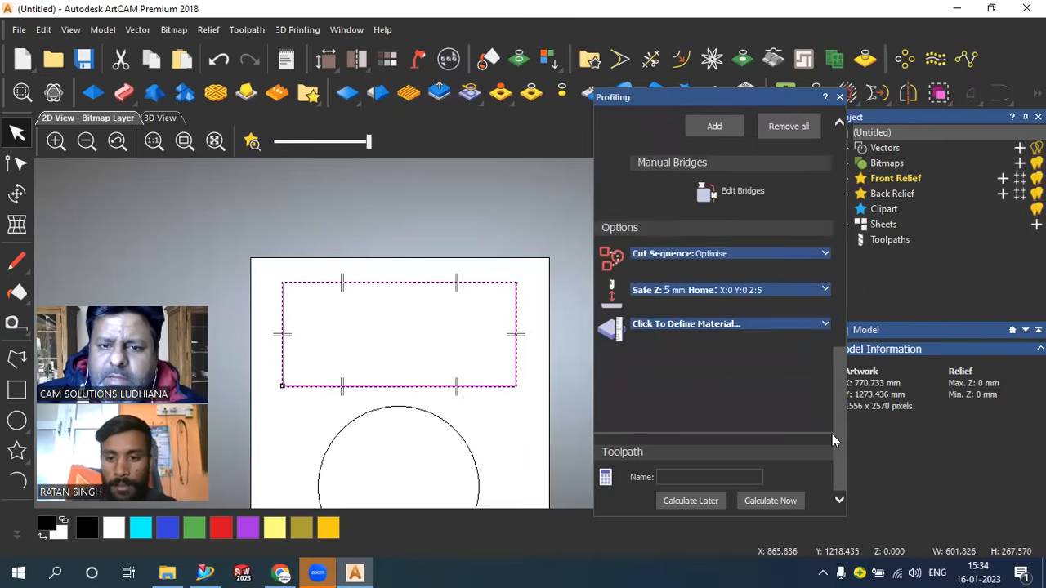
{"action": "left_click", "coordinate": [730, 325]}
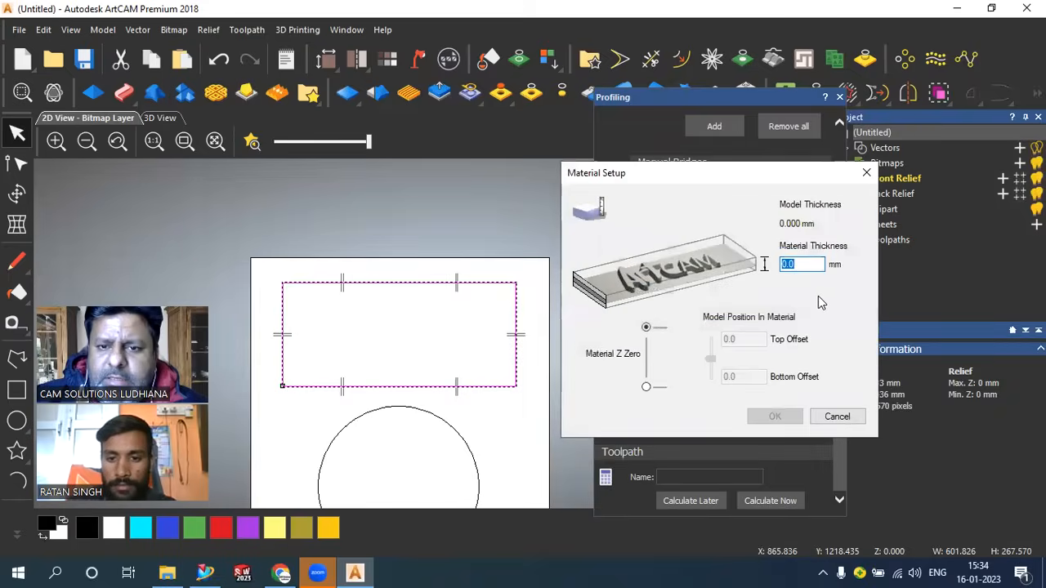
{"action": "type", "text": "12"}
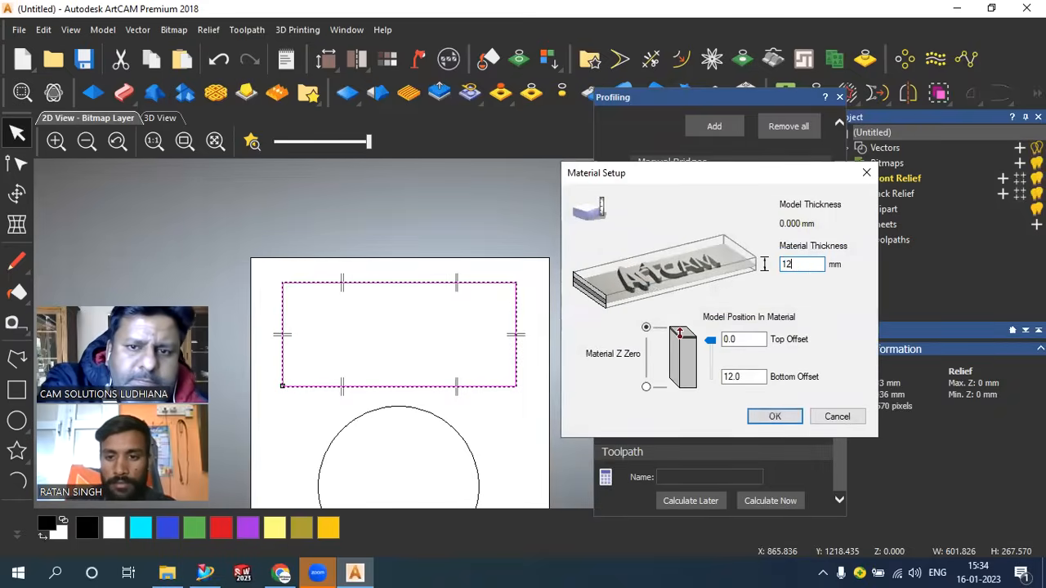
{"action": "key", "text": "BackSpace"}
{"action": "key", "text": "BackSpace"}
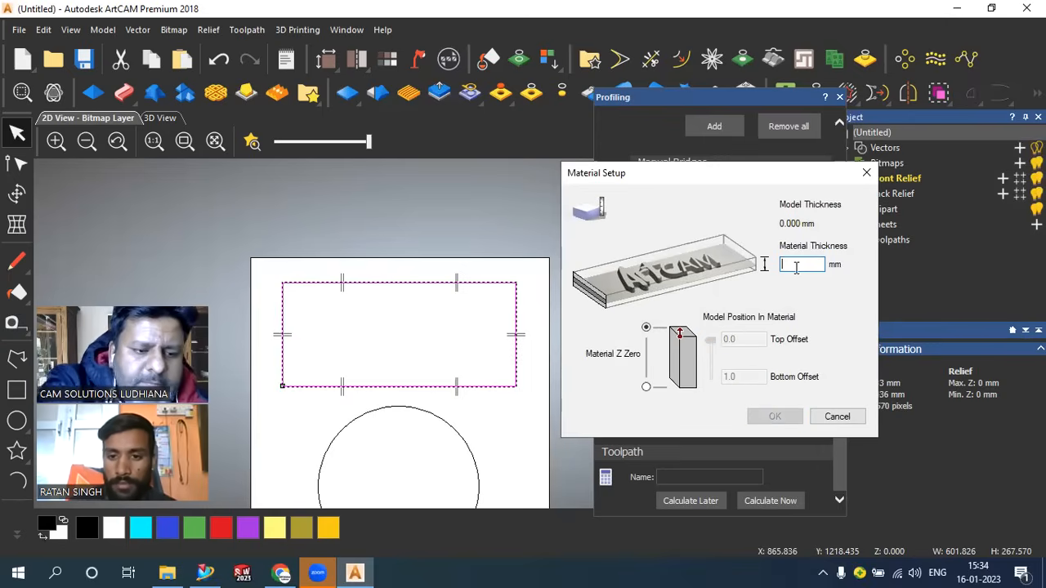
{"action": "type", "text": "10"}
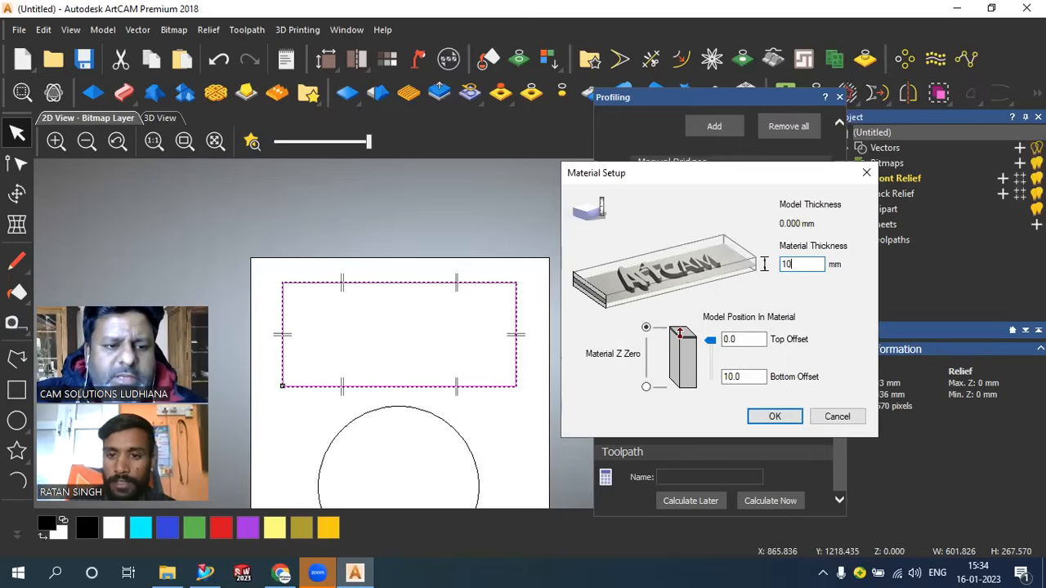
{"action": "left_click", "coordinate": [771, 417]}
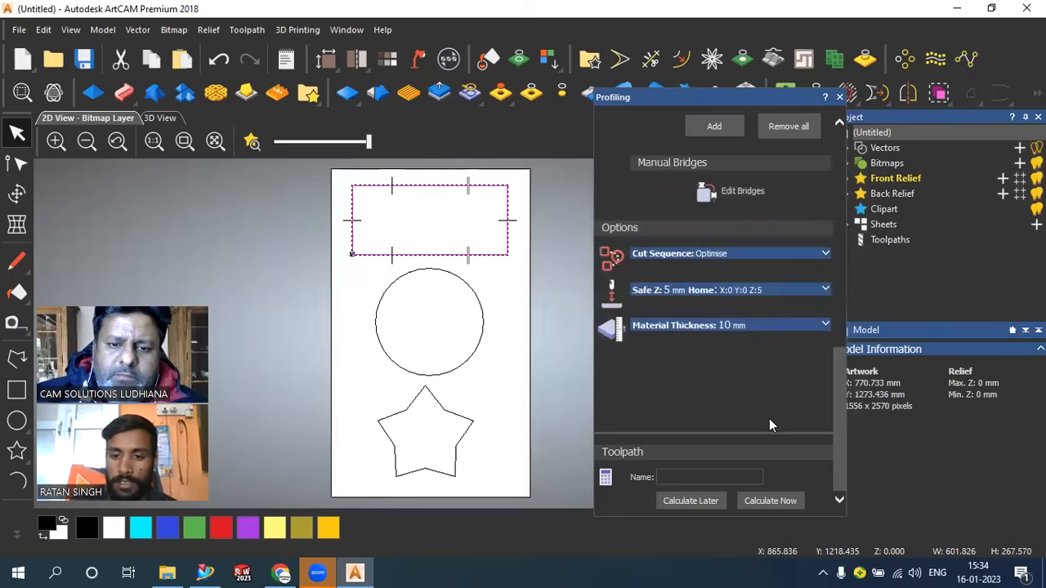
- Calculate the rectangle's profile toolpath and inspect the resulting path around the bridges
{"action": "left_click", "coordinate": [772, 500]}
{"action": "scroll", "coordinate": [417, 194], "scroll_direction": "up", "scroll_amount": 3}
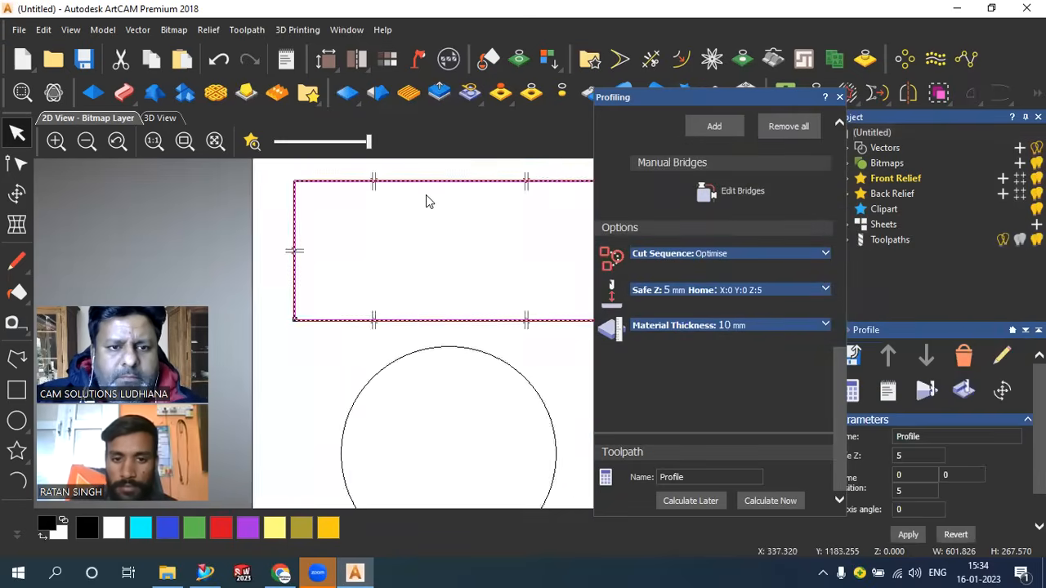
{"action": "scroll", "coordinate": [311, 236], "scroll_direction": "down", "scroll_amount": 4}
{"action": "scroll", "coordinate": [450, 261], "scroll_direction": "up", "scroll_amount": 2}
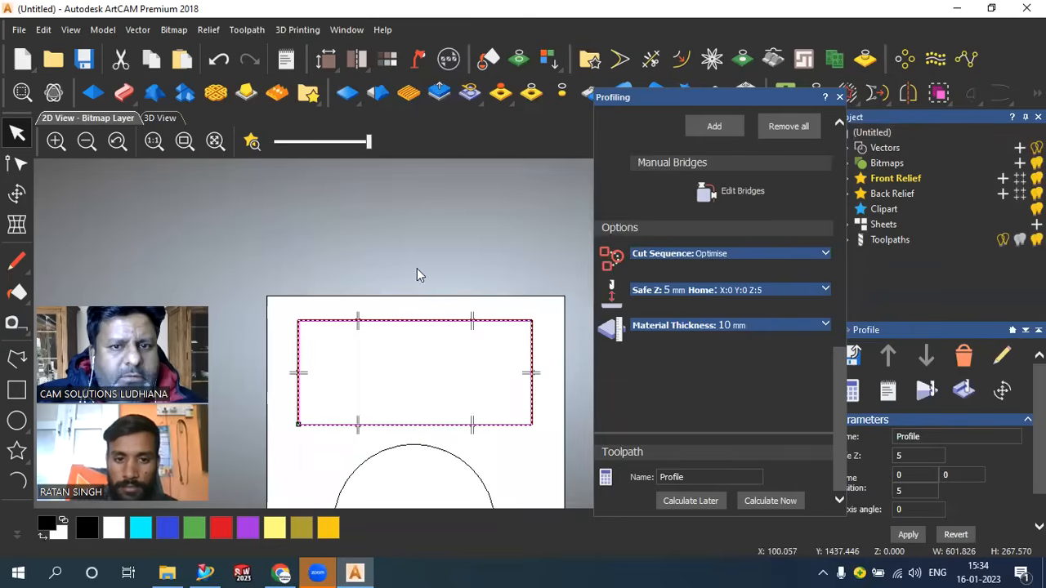
- Set the stepdown of the 6 mm end mill to 2 mm and recalculate the profile toolpath
{"action": "scroll", "coordinate": [772, 296], "scroll_direction": "up", "scroll_amount": 10}
{"action": "scroll", "coordinate": [772, 303], "scroll_direction": "up", "scroll_amount": 1}
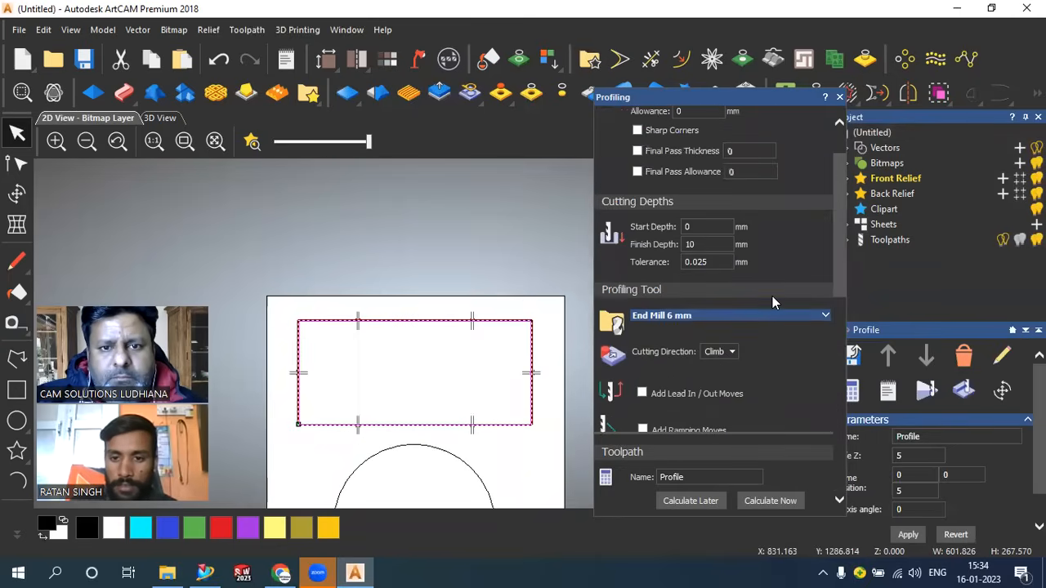
{"action": "scroll", "coordinate": [768, 294], "scroll_direction": "up", "scroll_amount": 1}
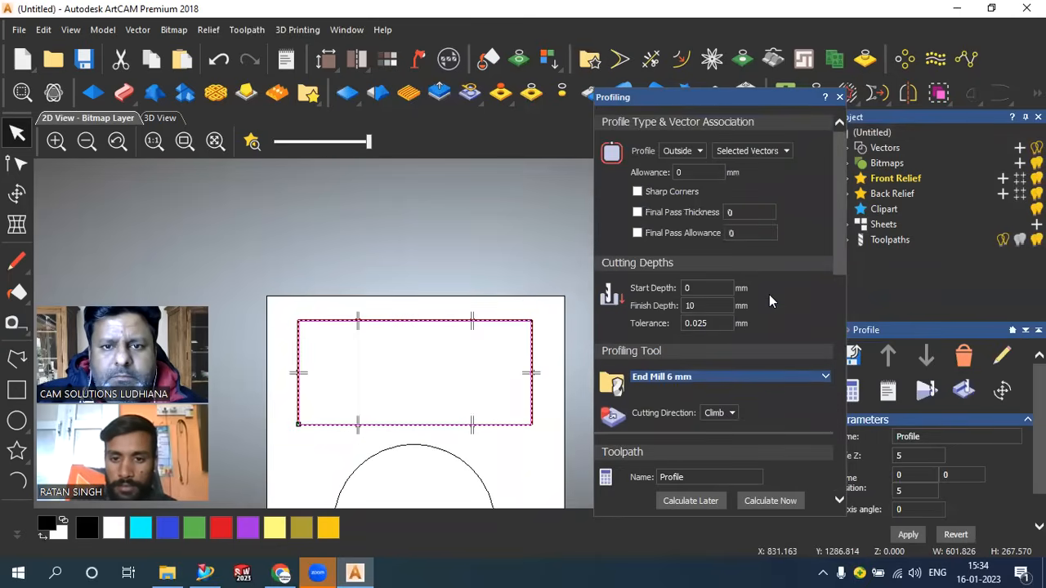
{"action": "left_click", "coordinate": [712, 304]}
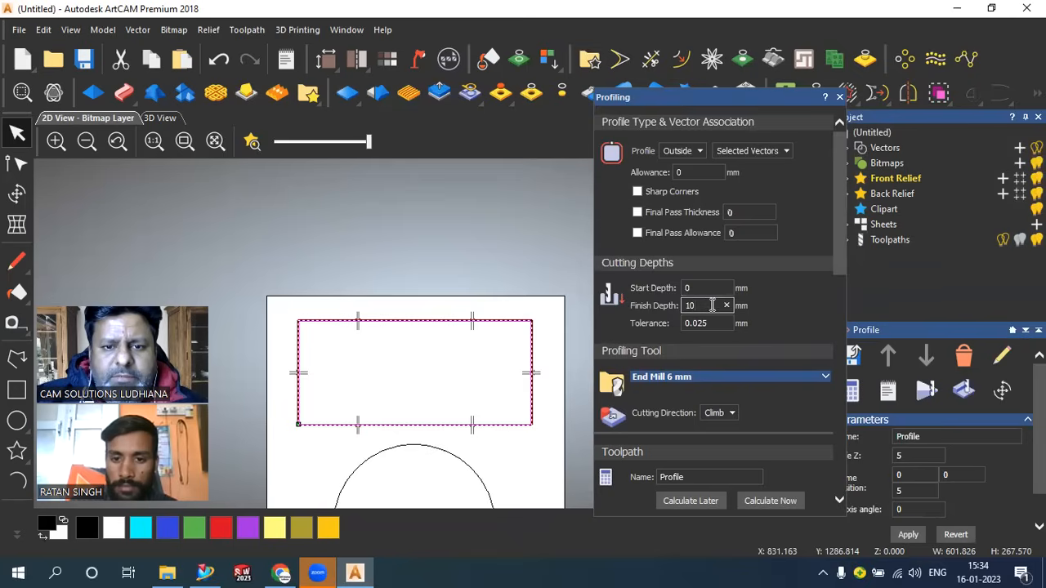
{"action": "left_click", "coordinate": [724, 376]}
{"action": "scroll", "coordinate": [711, 373], "scroll_direction": "down", "scroll_amount": 1}
{"action": "scroll", "coordinate": [645, 327], "scroll_direction": "down", "scroll_amount": 2}
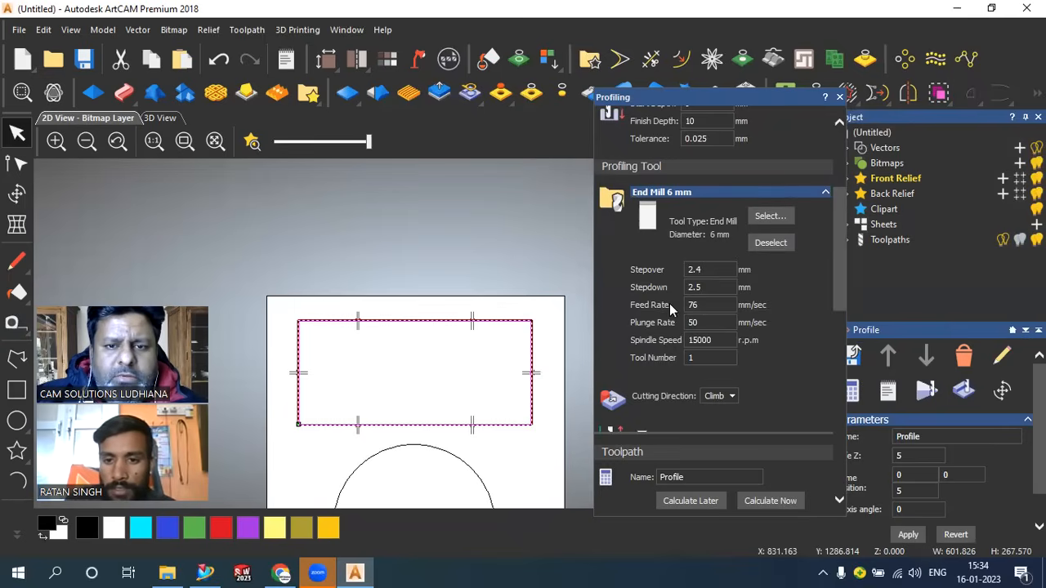
{"action": "left_click", "coordinate": [699, 270]}
{"action": "left_click", "coordinate": [709, 286]}
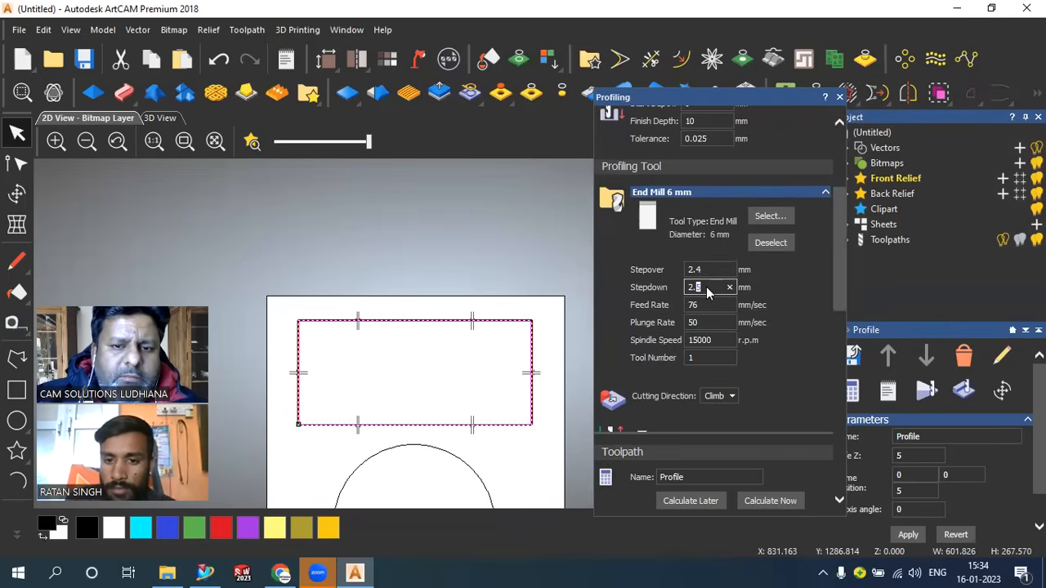
{"action": "left_click_drag", "start_coordinate": [706, 286], "coordinate": [674, 288]}
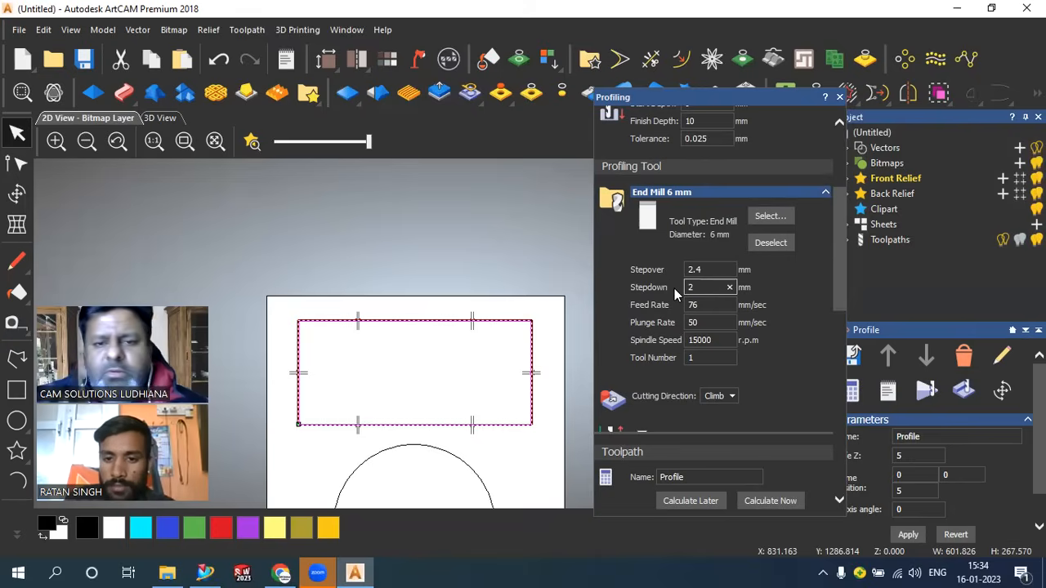
{"action": "left_click", "coordinate": [759, 500]}
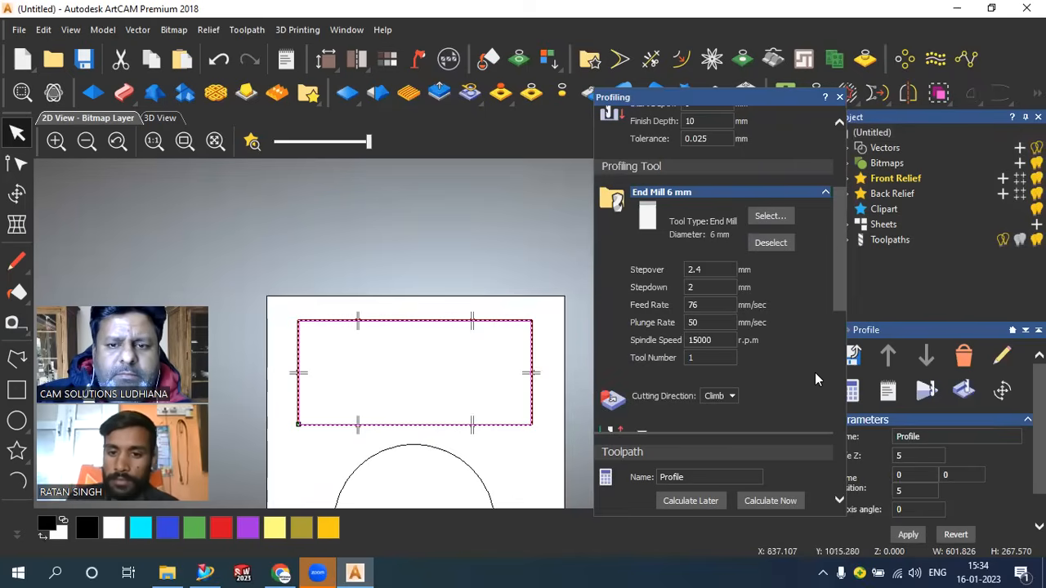
- Review the 6 mm end mill's feed rate, plunge rate, spindle speed and tool number, and the bridge settings of the profile toolpath
{"action": "left_click", "coordinate": [717, 357]}
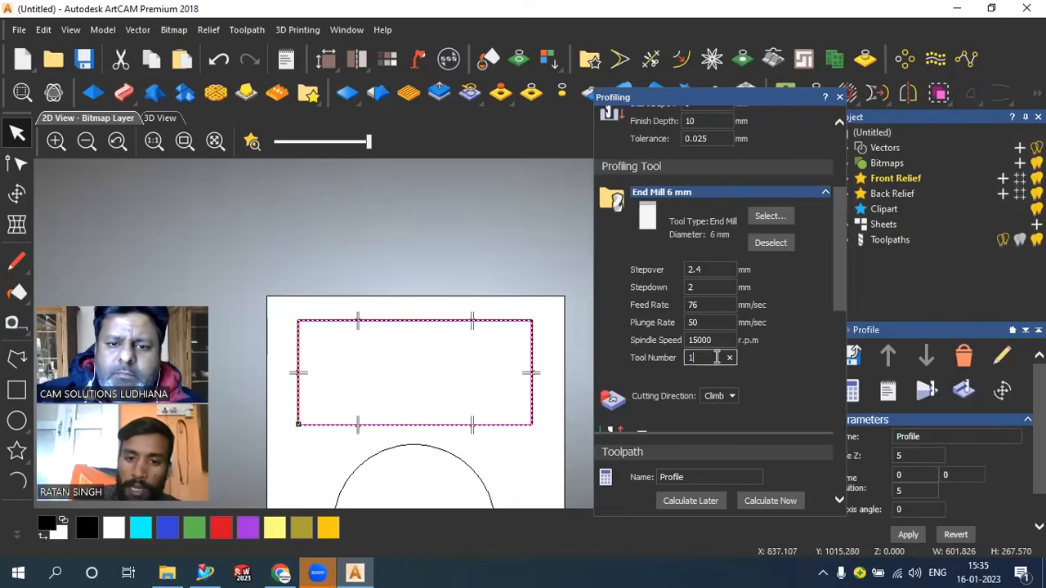
{"action": "left_click", "coordinate": [705, 306]}
{"action": "double_click", "coordinate": [704, 305]}
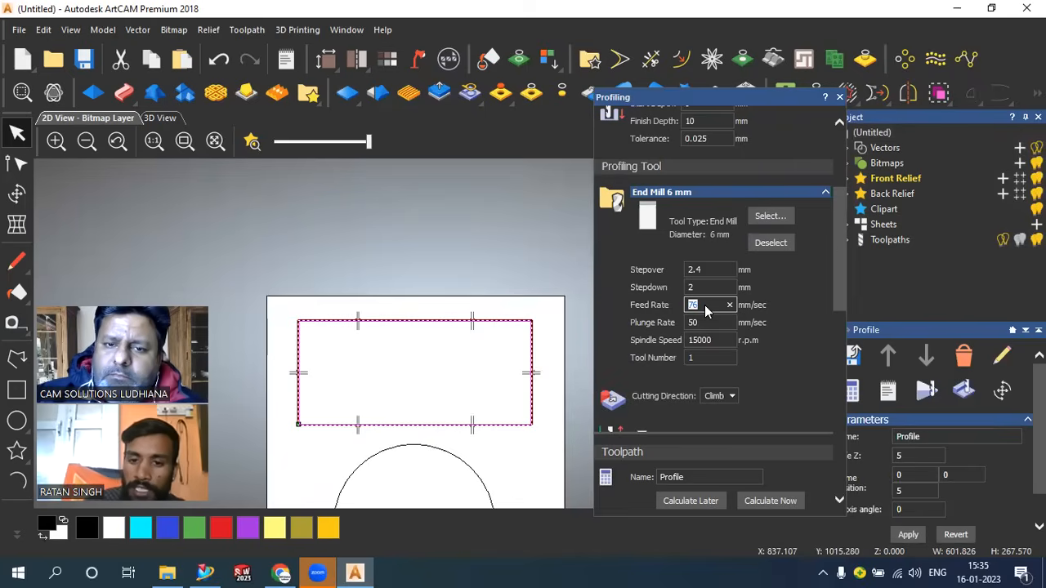
{"action": "double_click", "coordinate": [709, 322]}
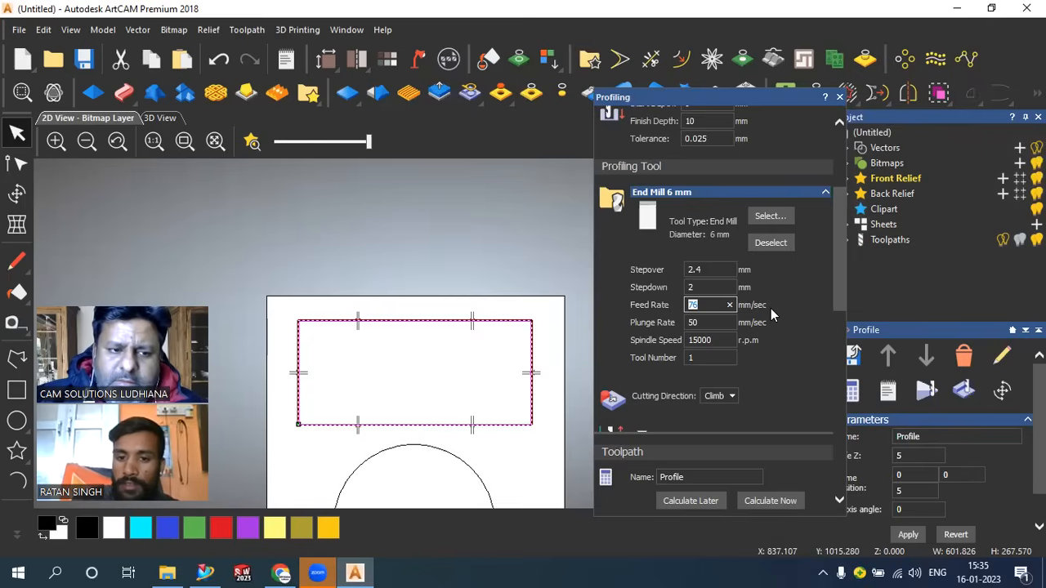
{"action": "left_click", "coordinate": [706, 320]}
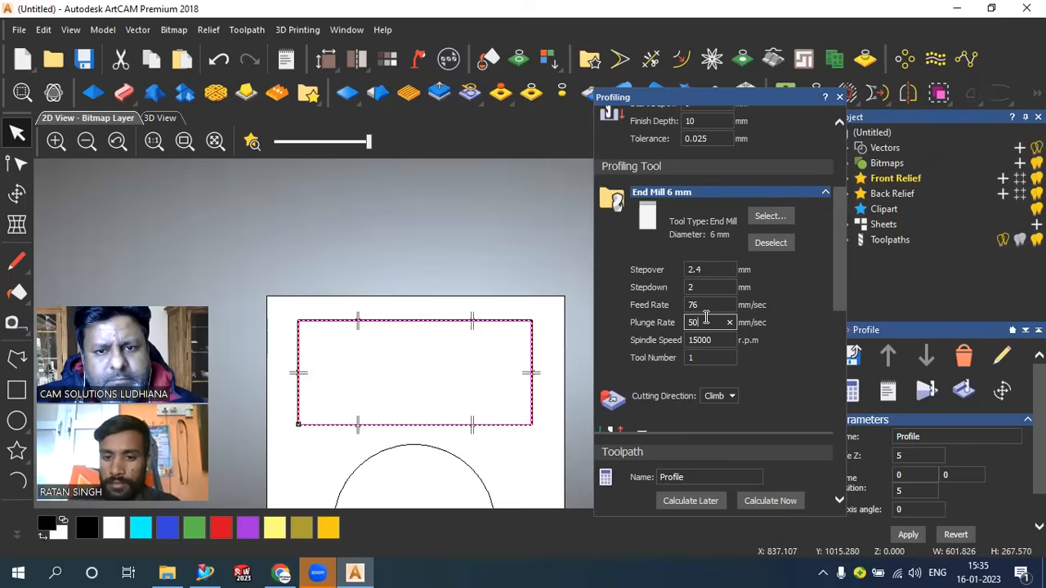
{"action": "scroll", "coordinate": [706, 318], "scroll_direction": "down", "scroll_amount": 1}
{"action": "double_click", "coordinate": [699, 298]}
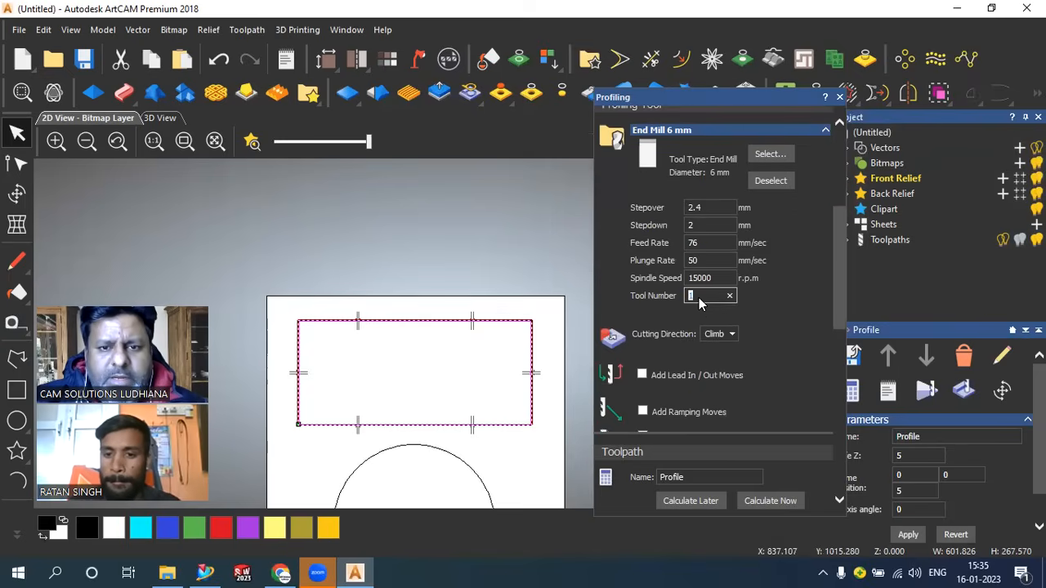
{"action": "scroll", "coordinate": [703, 343], "scroll_direction": "down", "scroll_amount": 5}
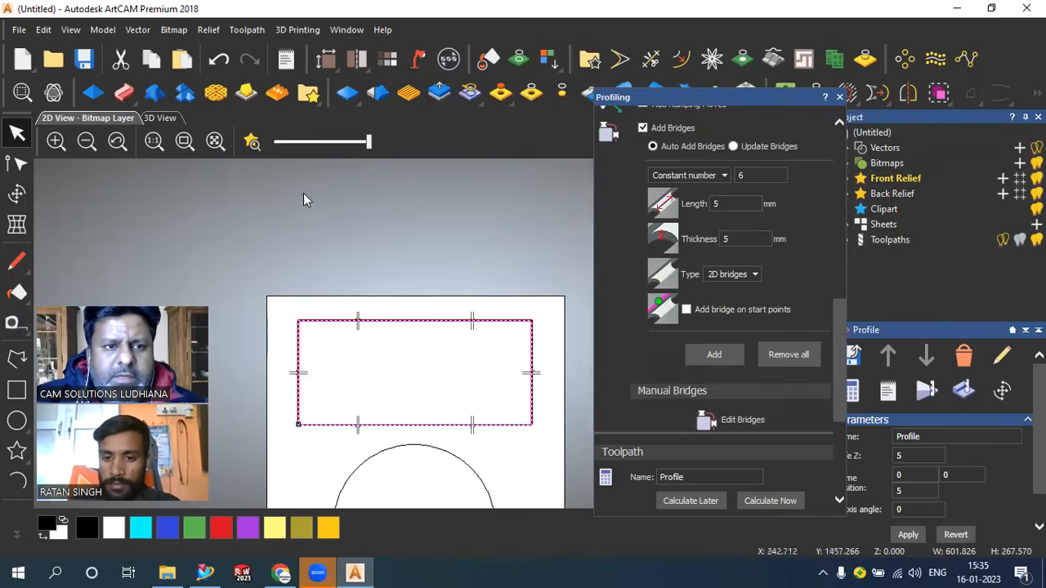
- Inspect the rectangle's profile toolpath in the 3D view and close the Profiling settings
{"action": "left_click", "coordinate": [160, 118]}
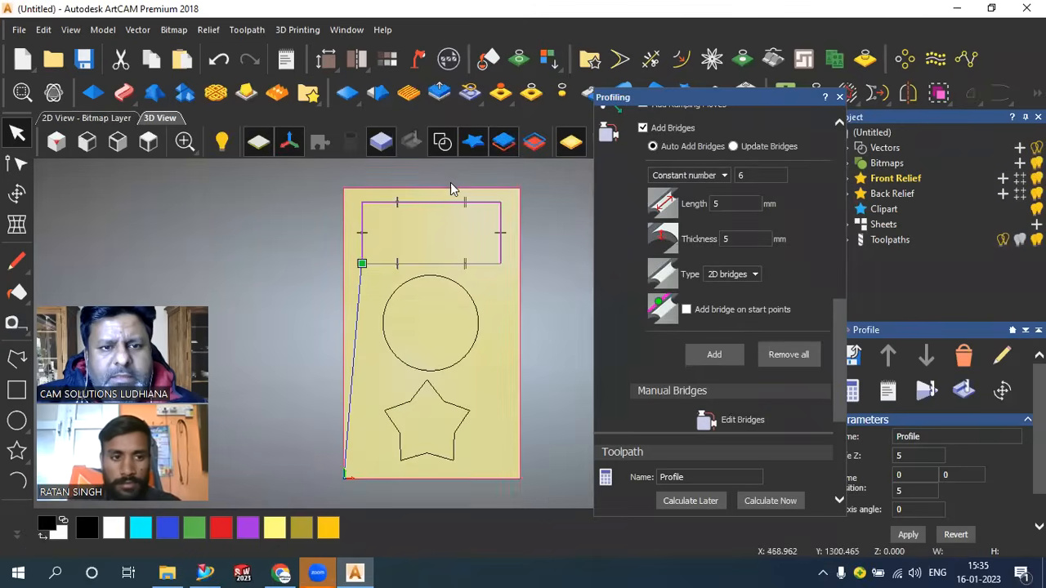
{"action": "scroll", "coordinate": [450, 182], "scroll_direction": "up", "scroll_amount": 2}
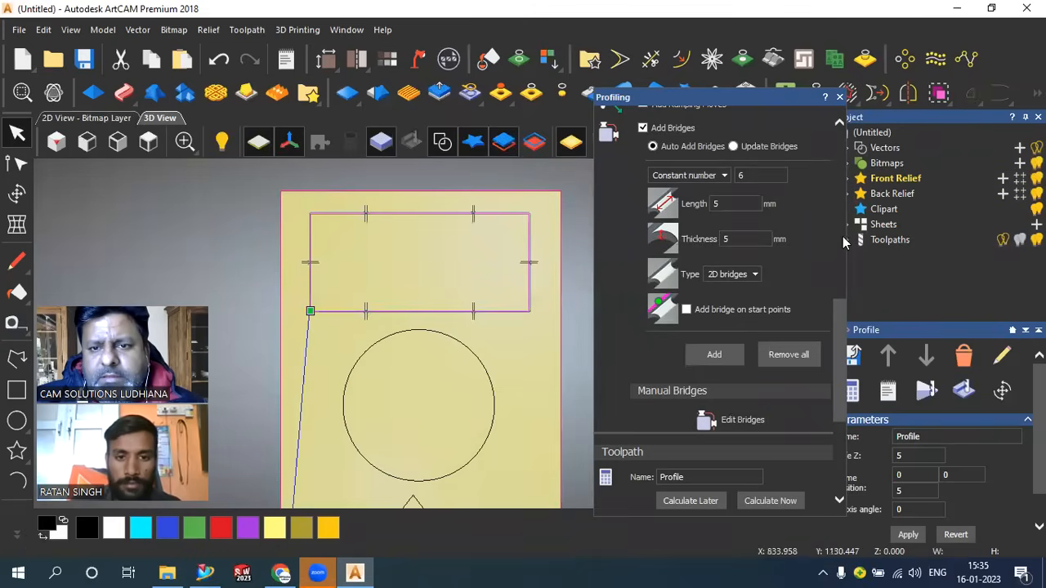
{"action": "left_click", "coordinate": [840, 97]}
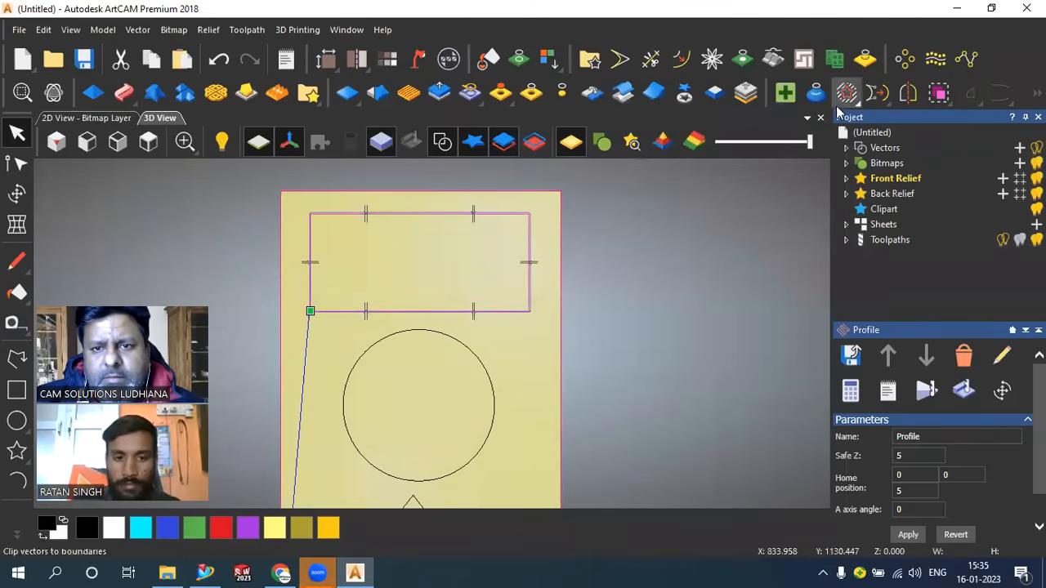
- Simulate the Profile toolpath with the material block displayed and run the simulation to its end at maximum speed
{"action": "left_click", "coordinate": [848, 240]}
{"action": "right_click", "coordinate": [912, 255]}
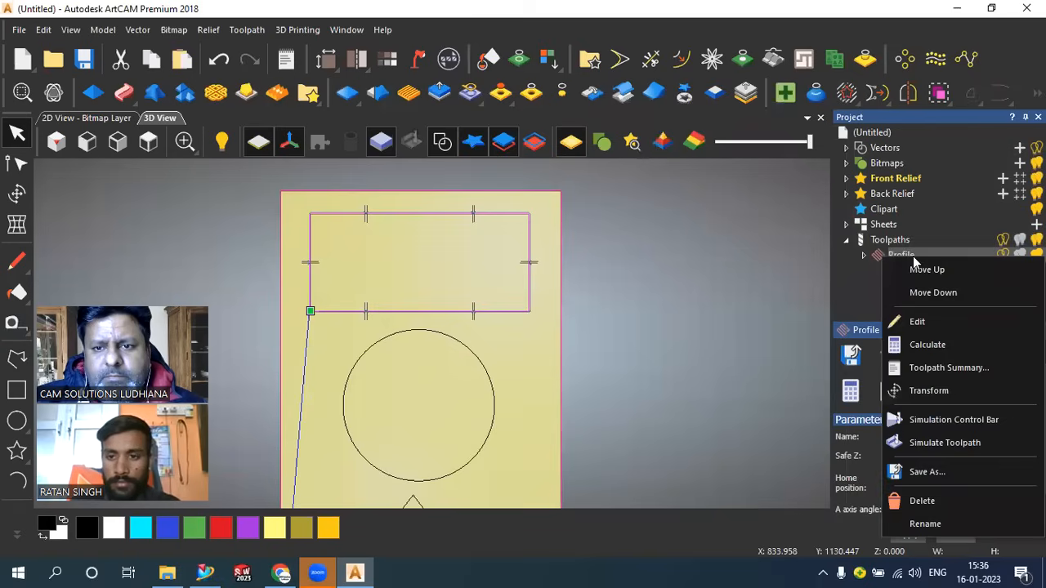
{"action": "left_click", "coordinate": [893, 282]}
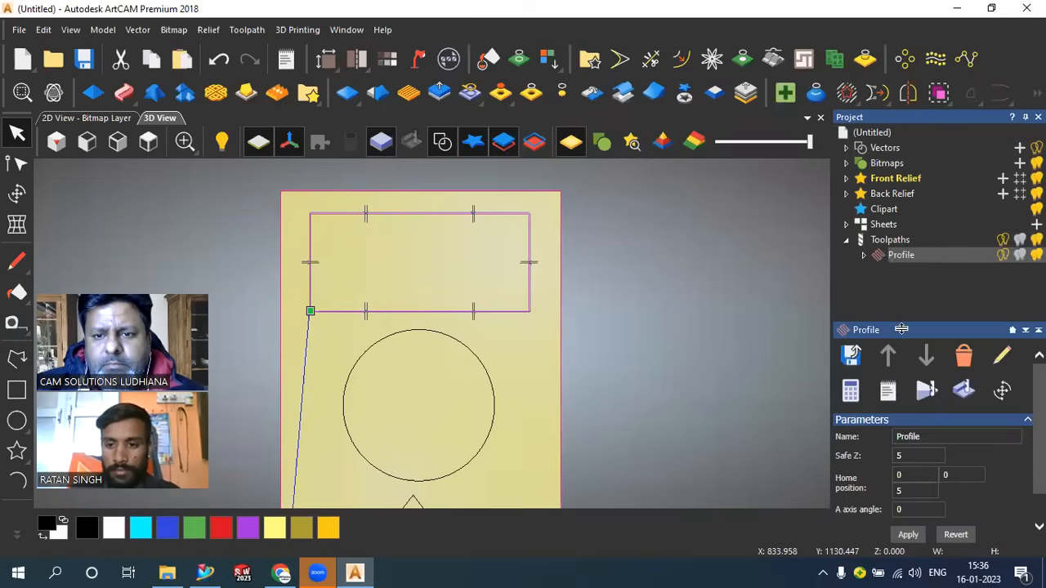
{"action": "left_click", "coordinate": [936, 394]}
{"action": "left_click", "coordinate": [590, 418]}
{"action": "left_click", "coordinate": [405, 201]}
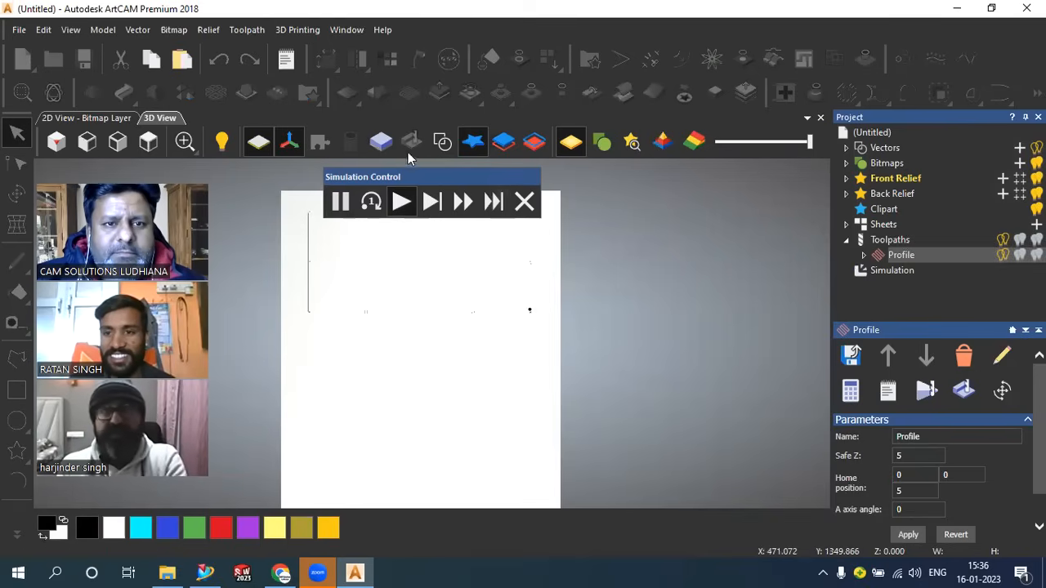
{"action": "left_click", "coordinate": [384, 146]}
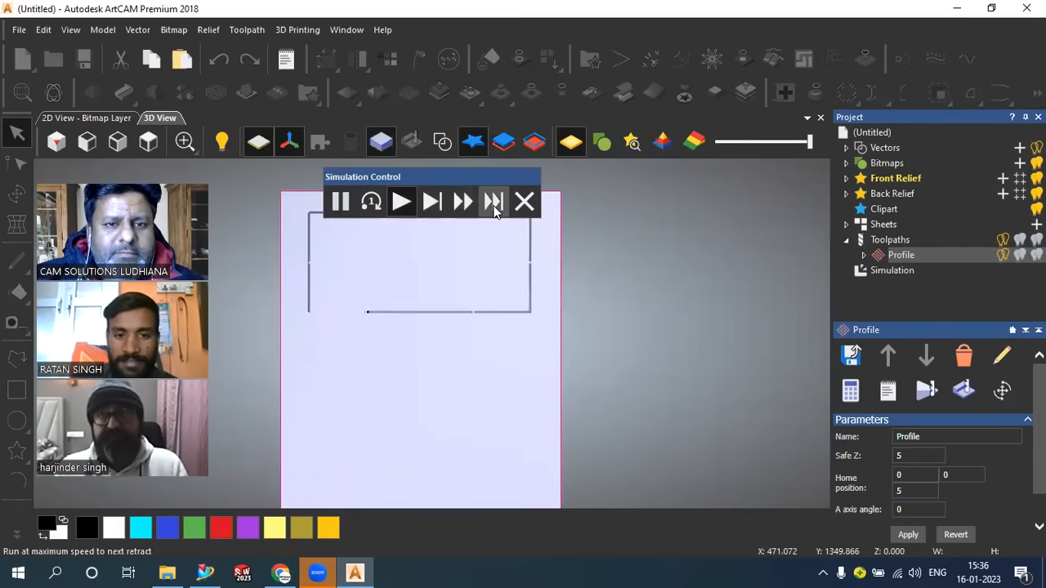
{"action": "left_click", "coordinate": [492, 201]}
- Examine the simulated rectangle cut and the bridges left along its edges up close and as a whole
{"action": "scroll", "coordinate": [361, 216], "scroll_direction": "up", "scroll_amount": 6}
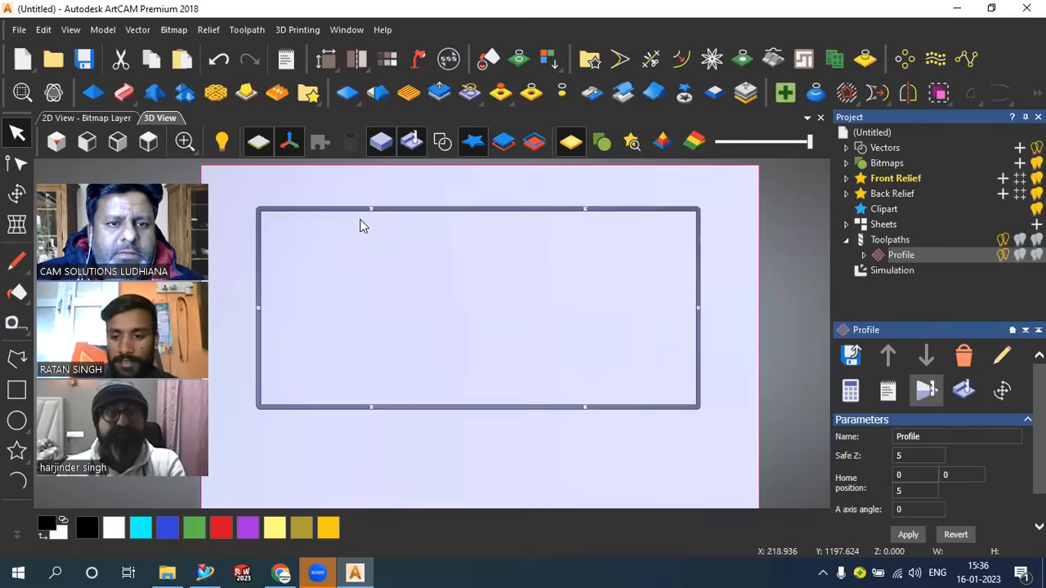
{"action": "scroll", "coordinate": [392, 222], "scroll_direction": "up", "scroll_amount": 3}
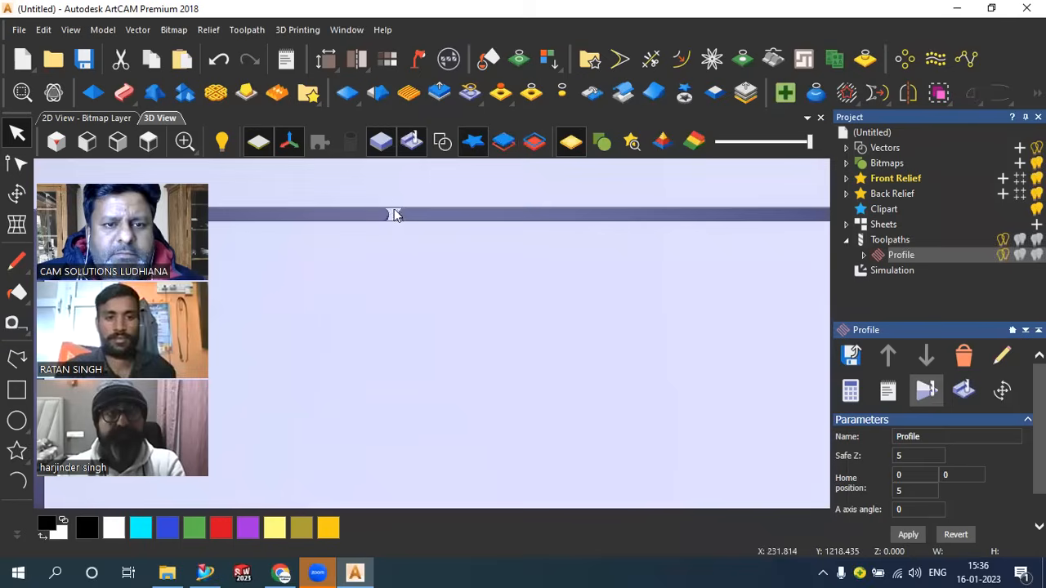
{"action": "scroll", "coordinate": [514, 217], "scroll_direction": "down", "scroll_amount": 5}
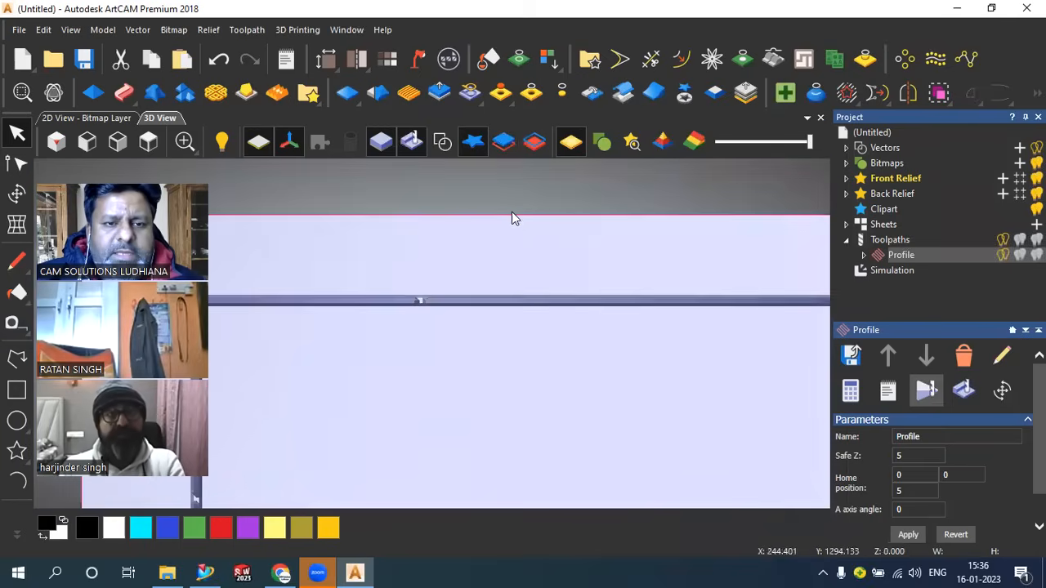
{"action": "scroll", "coordinate": [543, 299], "scroll_direction": "up", "scroll_amount": 5}
{"action": "scroll", "coordinate": [562, 324], "scroll_direction": "up", "scroll_amount": 1}
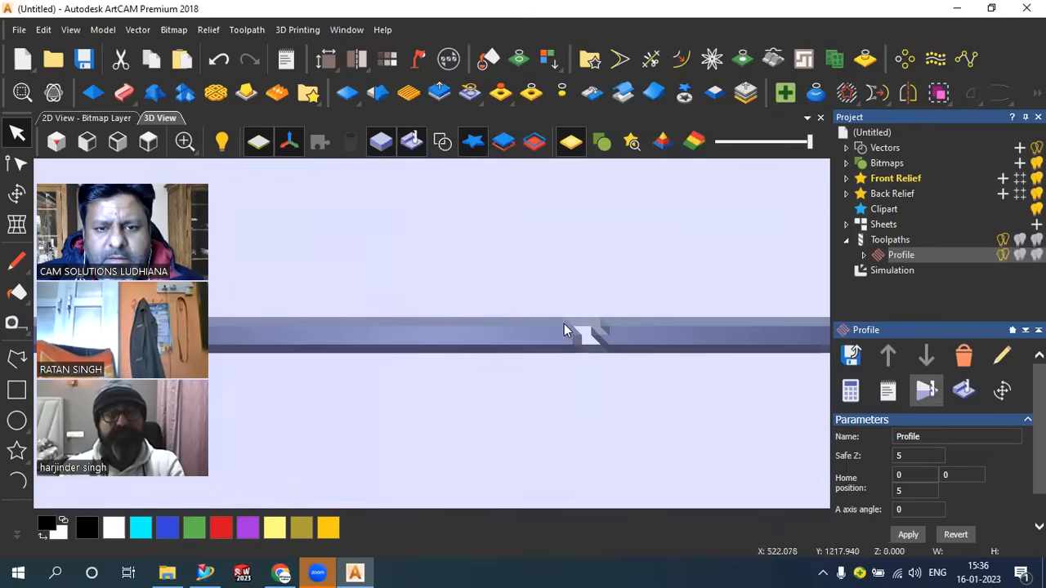
{"action": "scroll", "coordinate": [579, 285], "scroll_direction": "down", "scroll_amount": 3}
{"action": "scroll", "coordinate": [546, 422], "scroll_direction": "down", "scroll_amount": 4}
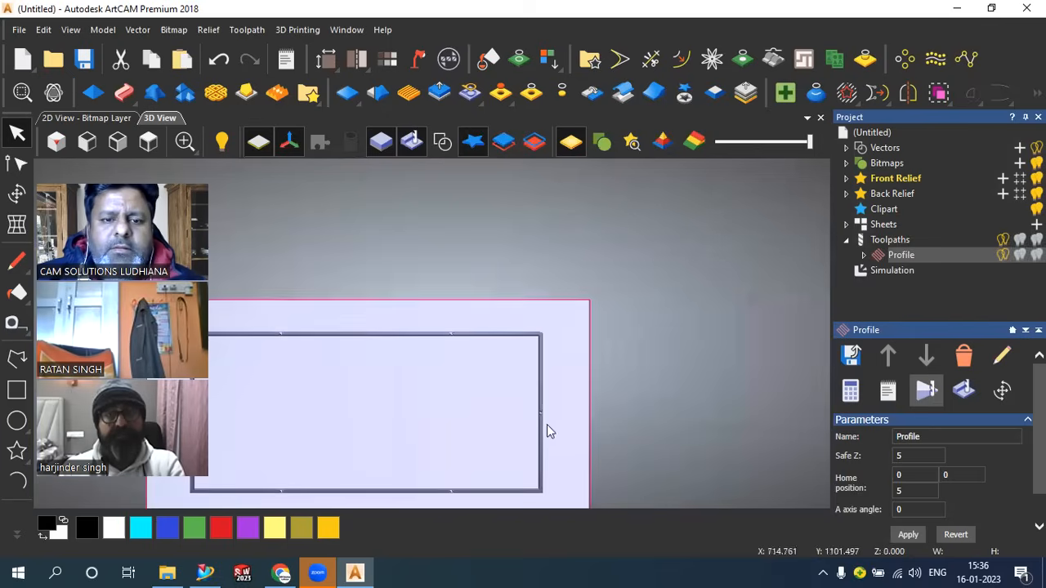
{"action": "scroll", "coordinate": [341, 428], "scroll_direction": "up", "scroll_amount": 4}
{"action": "scroll", "coordinate": [557, 392], "scroll_direction": "down", "scroll_amount": 3}
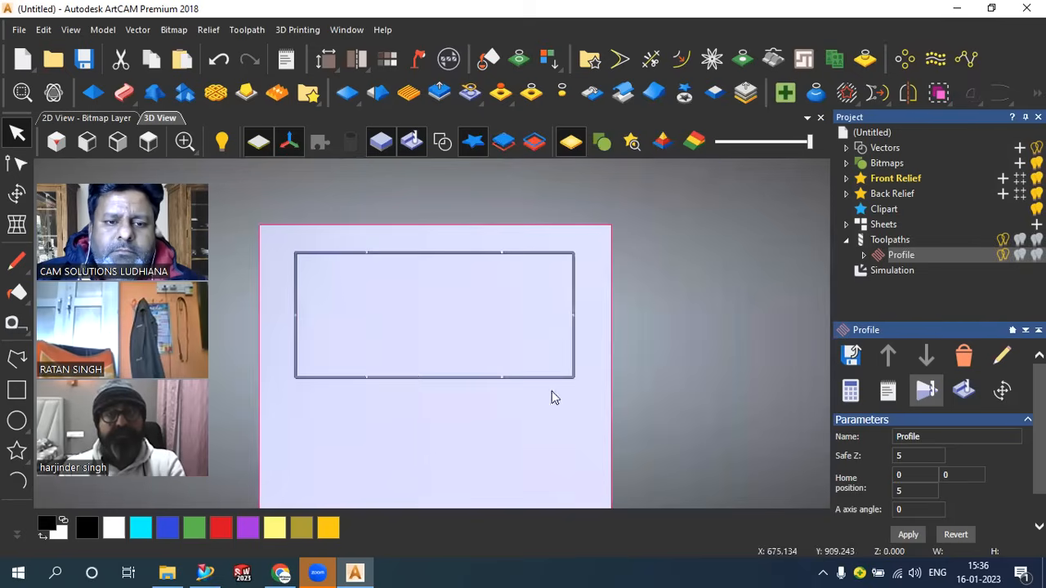
{"action": "scroll", "coordinate": [319, 345], "scroll_direction": "up", "scroll_amount": 2}
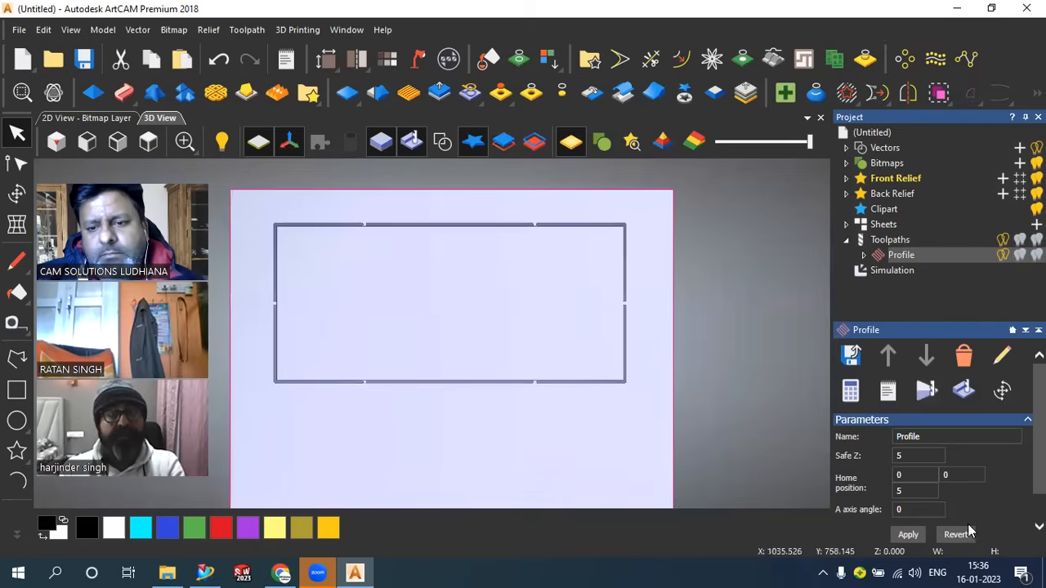
{"action": "left_click", "coordinate": [709, 287]}
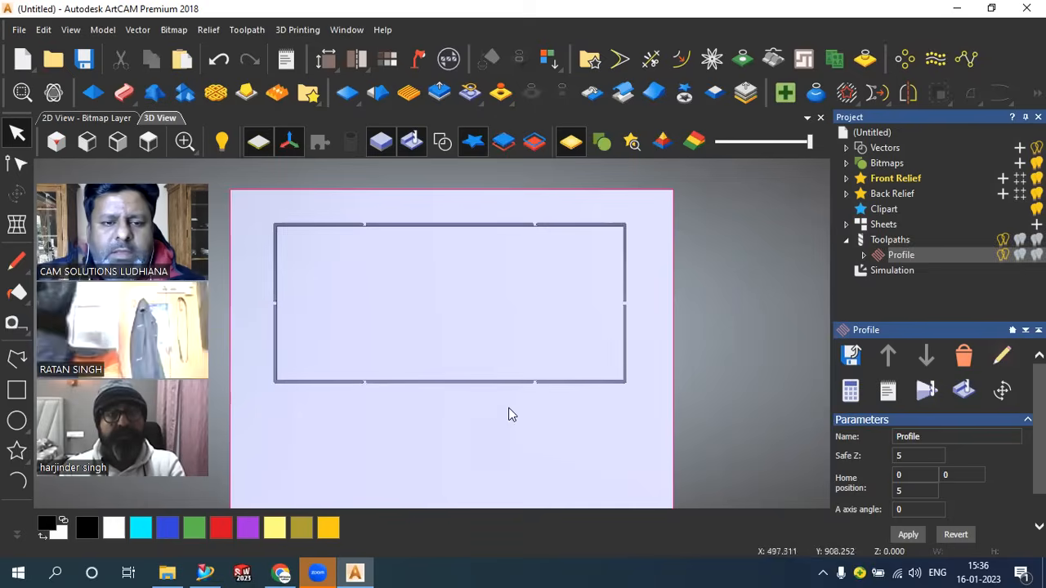
{"action": "scroll", "coordinate": [510, 413], "scroll_direction": "up", "scroll_amount": 5}
{"action": "scroll", "coordinate": [586, 303], "scroll_direction": "down", "scroll_amount": 6}
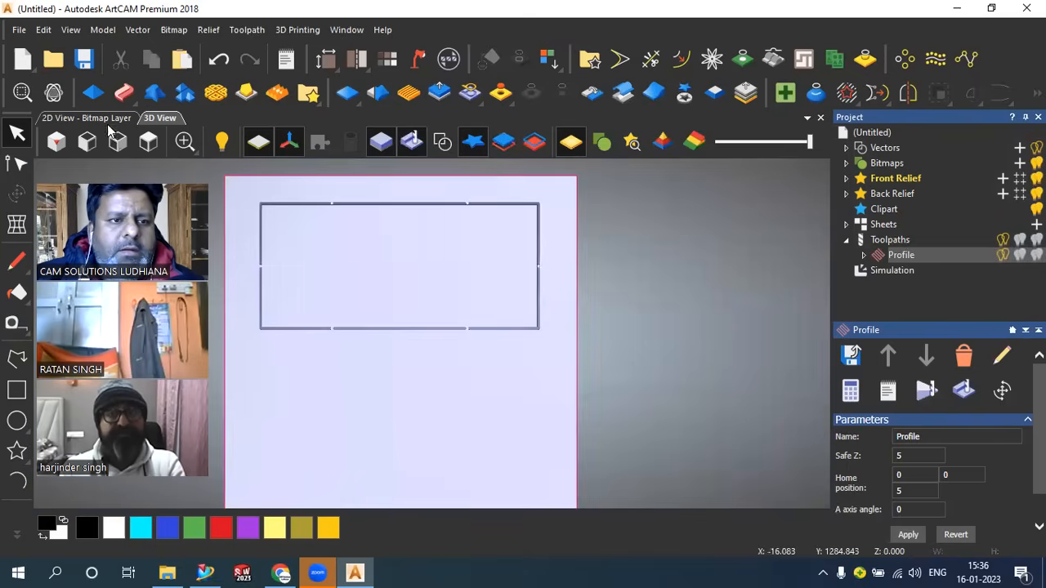
- Select the circle and the star in the 2D view and start a new 2D Profile toolpath for them
{"action": "left_click", "coordinate": [106, 119]}
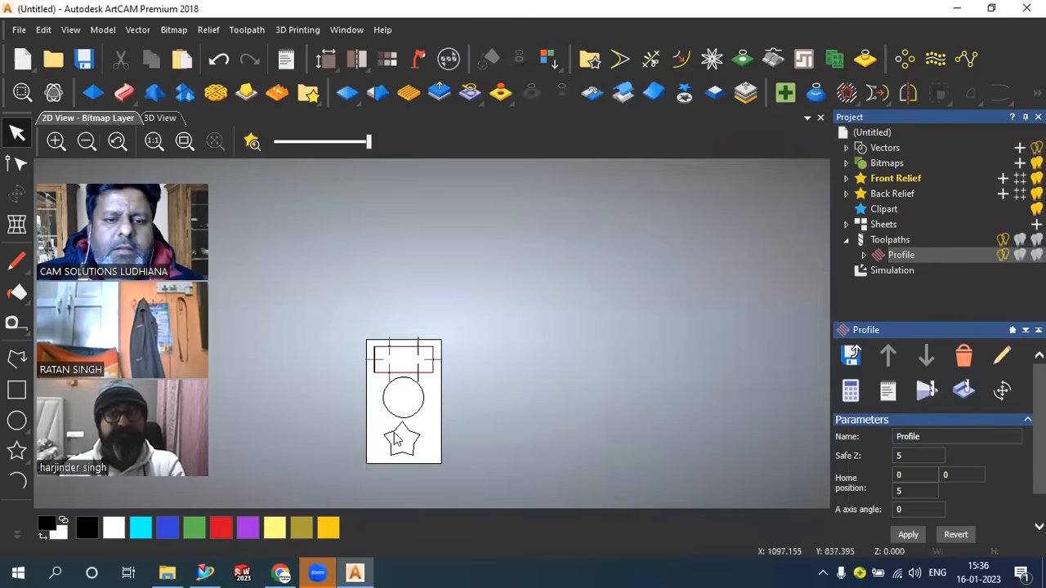
{"action": "scroll", "coordinate": [362, 440], "scroll_direction": "up", "scroll_amount": 4}
{"action": "left_click_drag", "start_coordinate": [536, 356], "coordinate": [493, 319]}
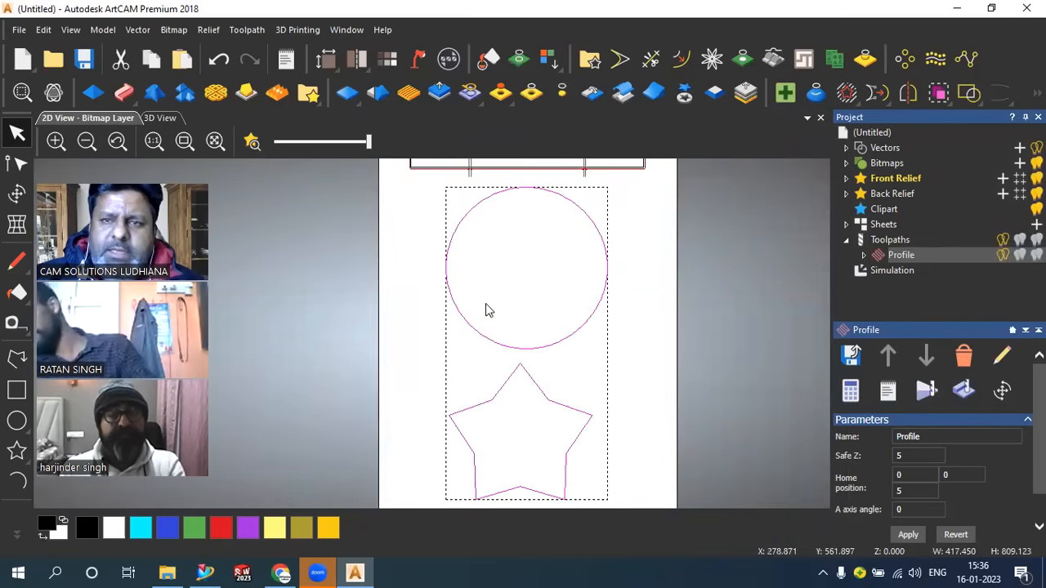
{"action": "left_click", "coordinate": [247, 29]}
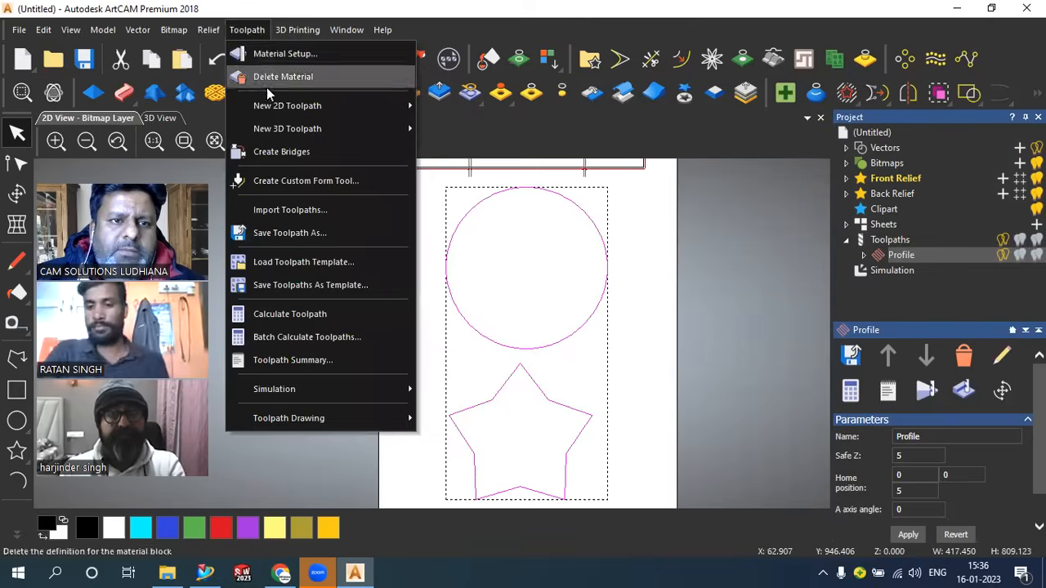
{"action": "mouse_move", "coordinate": [282, 107]}
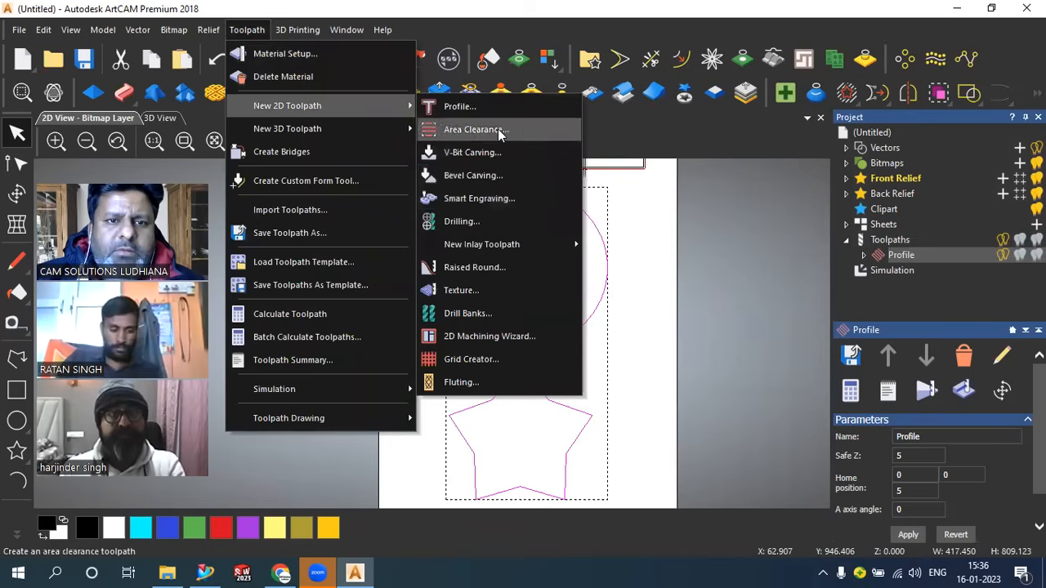
{"action": "left_click", "coordinate": [491, 109]}
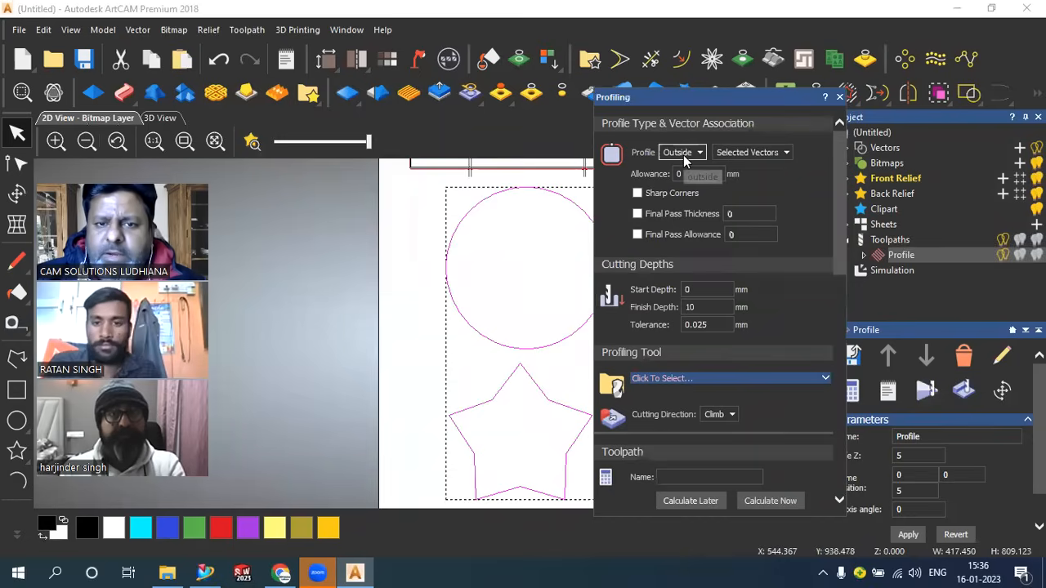
- Choose the End Mill 6 mm from the wood or plastic roughing tools as the profiling tool
{"action": "double_click", "coordinate": [703, 309]}
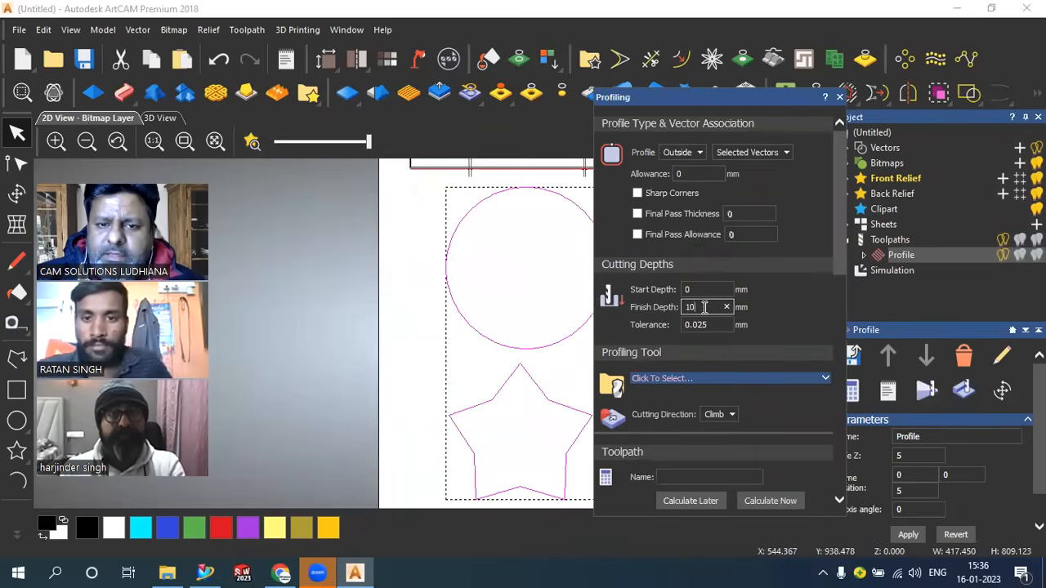
{"action": "left_click", "coordinate": [708, 377]}
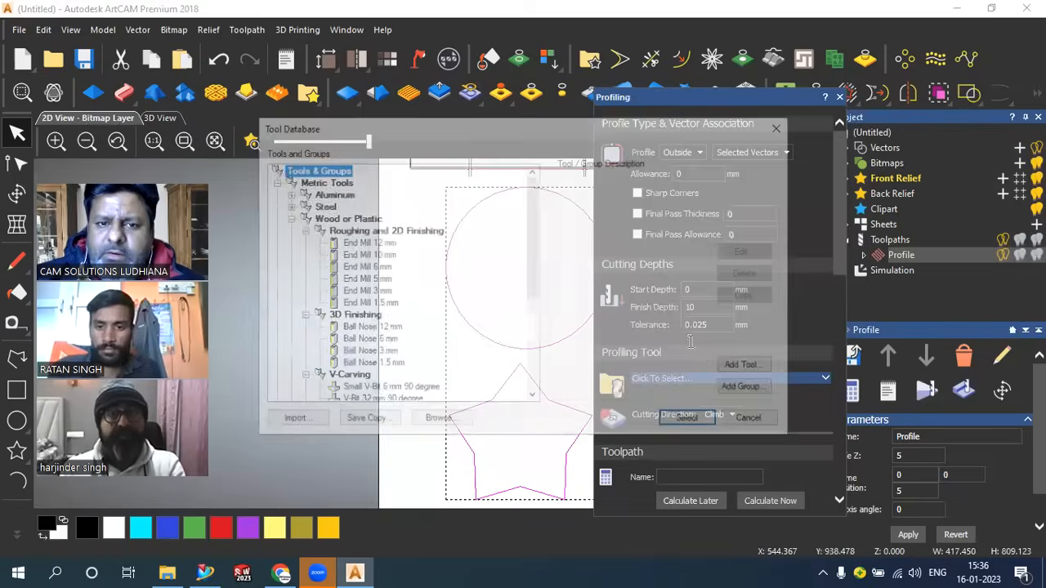
{"action": "left_click", "coordinate": [377, 267]}
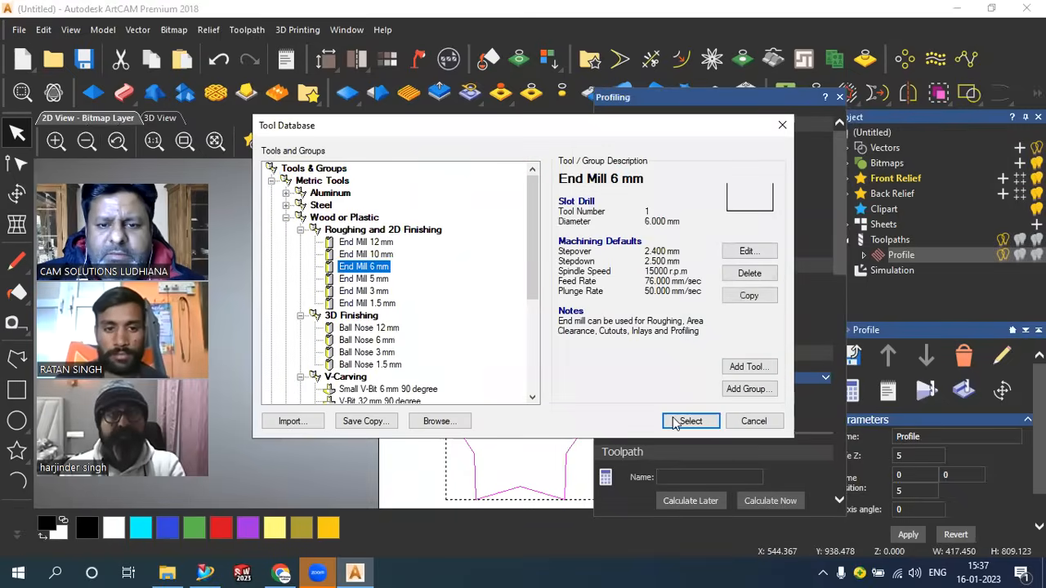
{"action": "left_click", "coordinate": [677, 421]}
- Enable ramping moves for the profile toolpath of the circle and star
{"action": "left_click_drag", "start_coordinate": [834, 268], "coordinate": [841, 323]}
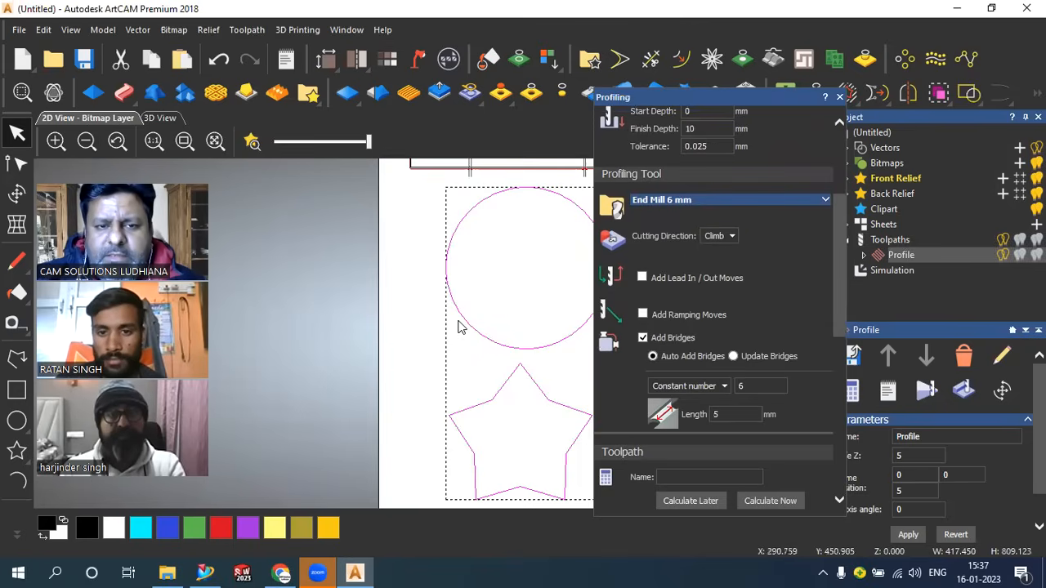
{"action": "scroll", "coordinate": [458, 325], "scroll_direction": "down", "scroll_amount": 3}
{"action": "scroll", "coordinate": [462, 323], "scroll_direction": "up", "scroll_amount": 2}
{"action": "scroll", "coordinate": [334, 303], "scroll_direction": "up", "scroll_amount": 3}
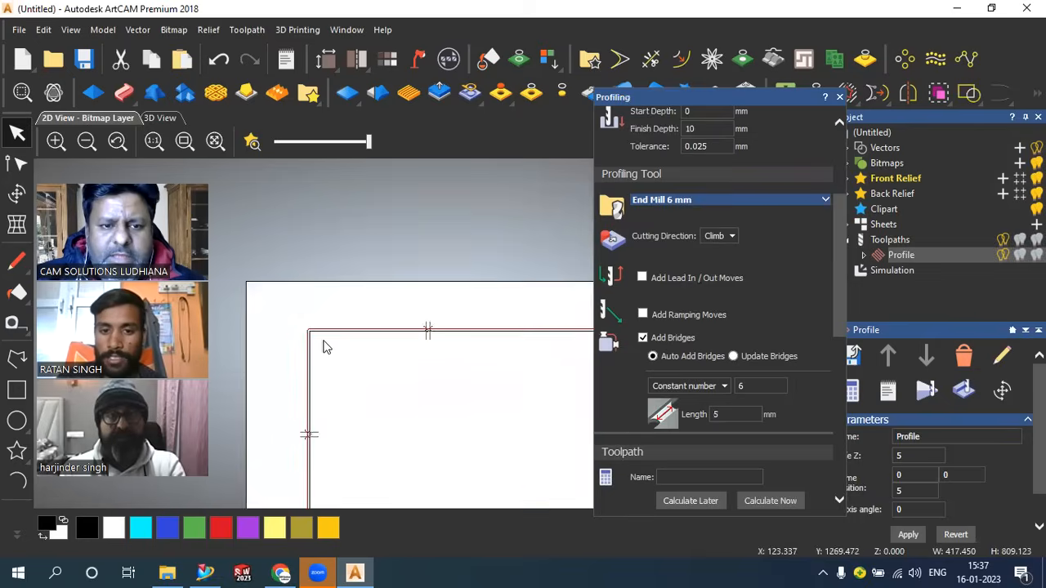
{"action": "scroll", "coordinate": [327, 297], "scroll_direction": "down", "scroll_amount": 3}
{"action": "scroll", "coordinate": [413, 398], "scroll_direction": "up", "scroll_amount": 2}
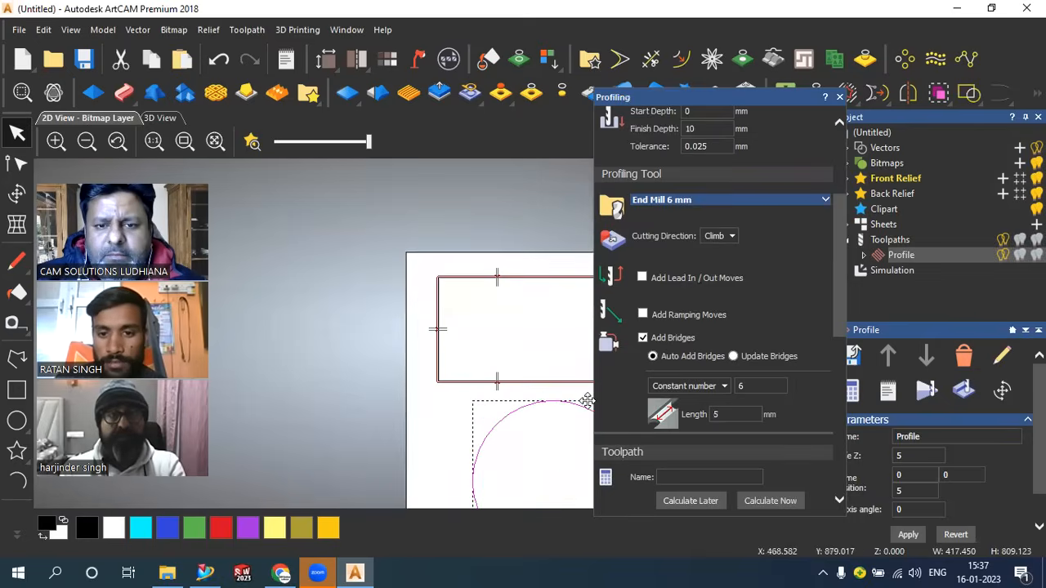
{"action": "scroll", "coordinate": [544, 401], "scroll_direction": "up", "scroll_amount": 1}
{"action": "scroll", "coordinate": [402, 353], "scroll_direction": "down", "scroll_amount": 3}
{"action": "scroll", "coordinate": [567, 355], "scroll_direction": "up", "scroll_amount": 2}
{"action": "left_click", "coordinate": [643, 314]}
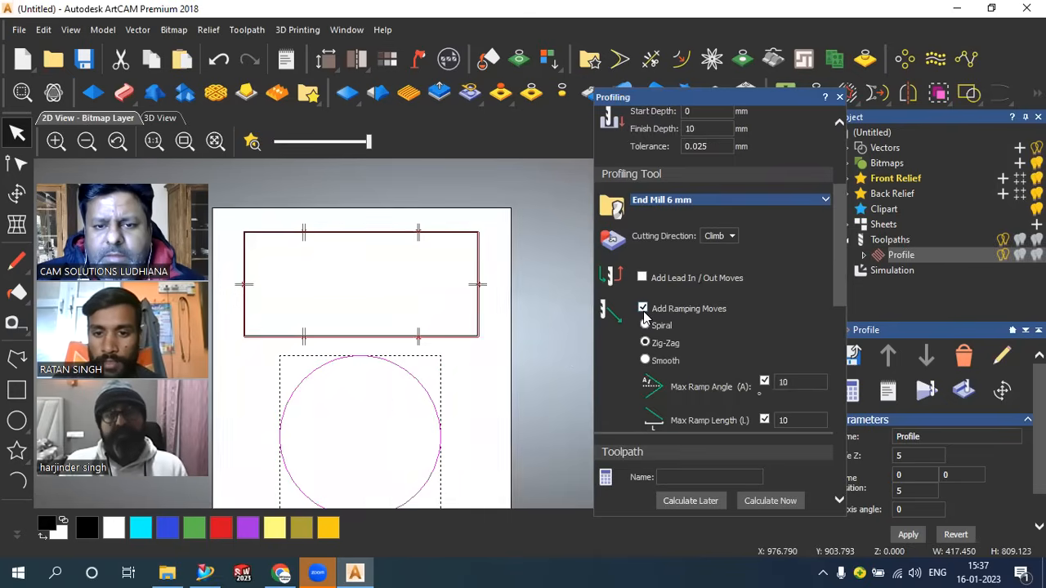
{"action": "scroll", "coordinate": [710, 399], "scroll_direction": "down", "scroll_amount": 2}
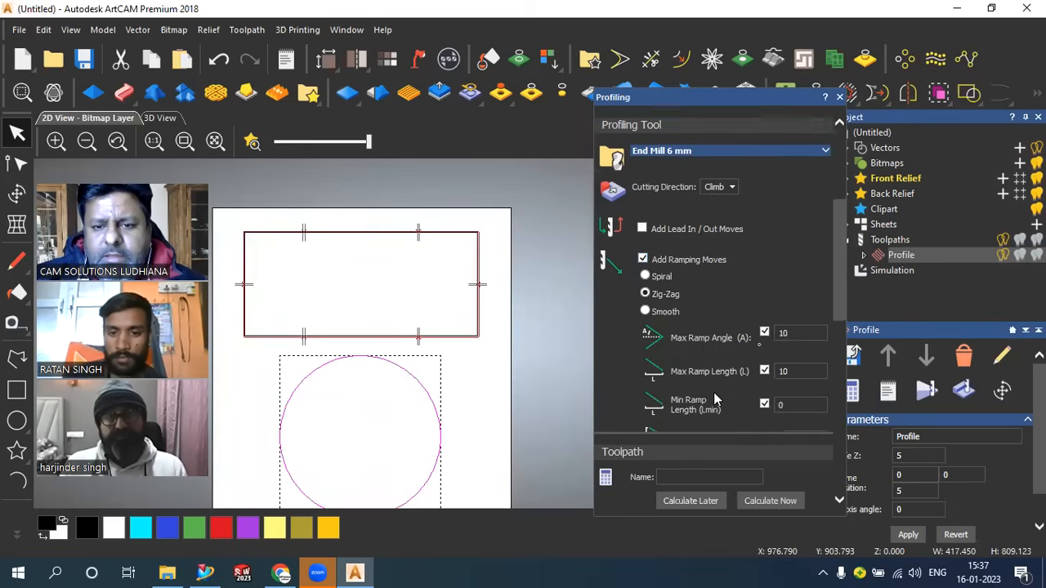
{"action": "left_click", "coordinate": [805, 321]}
{"action": "left_click", "coordinate": [802, 358]}
{"action": "left_click", "coordinate": [788, 391]}
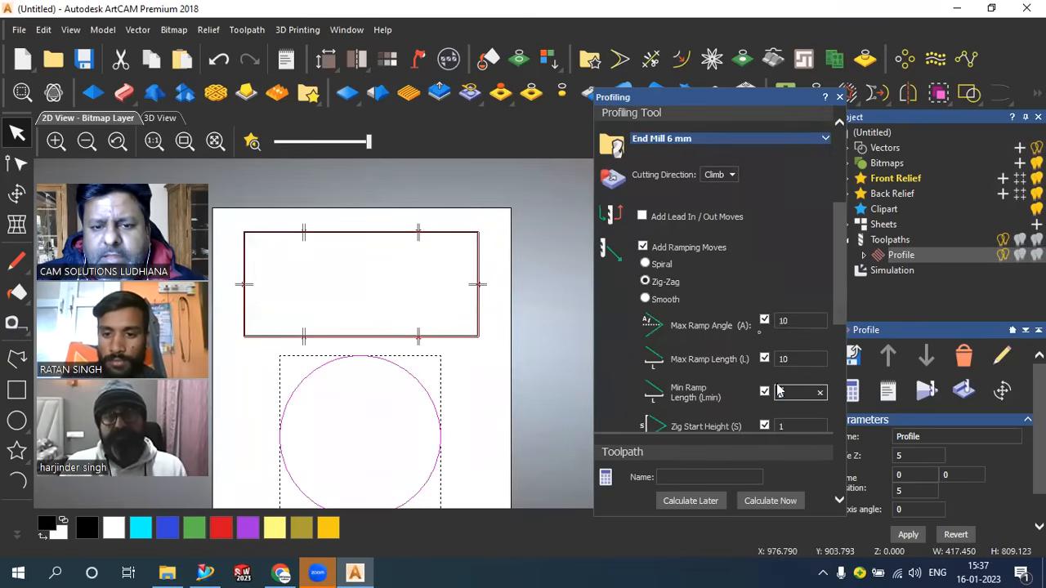
- Set automatic bridges to a constant number of 3 and add them to the circle and star
{"action": "scroll", "coordinate": [673, 347], "scroll_direction": "down", "scroll_amount": 4}
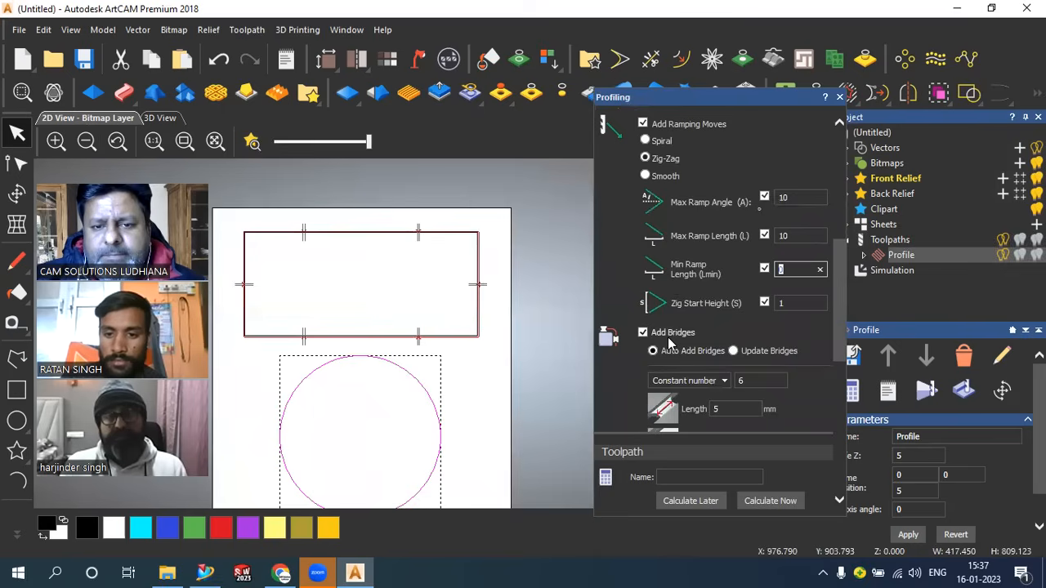
{"action": "scroll", "coordinate": [668, 343], "scroll_direction": "down", "scroll_amount": 2}
{"action": "scroll", "coordinate": [672, 339], "scroll_direction": "down", "scroll_amount": 2}
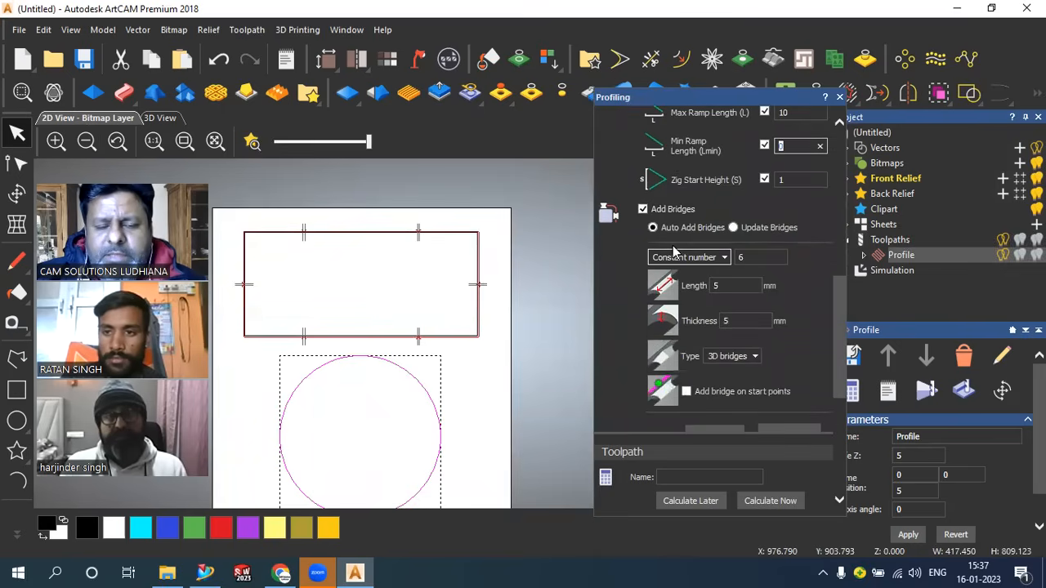
{"action": "left_click", "coordinate": [755, 260]}
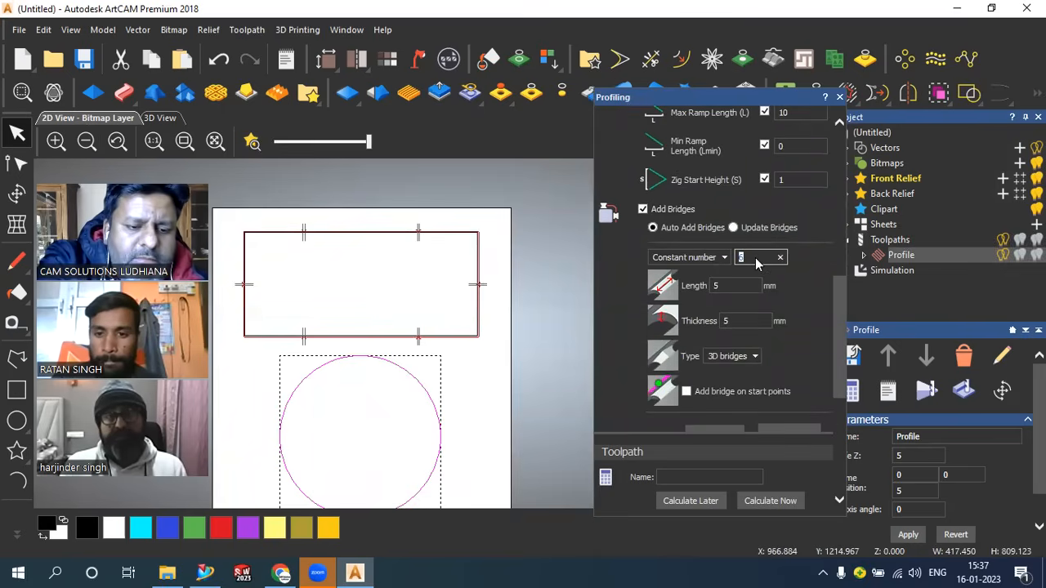
{"action": "type", "text": "3"}
{"action": "scroll", "coordinate": [743, 276], "scroll_direction": "down", "scroll_amount": 2}
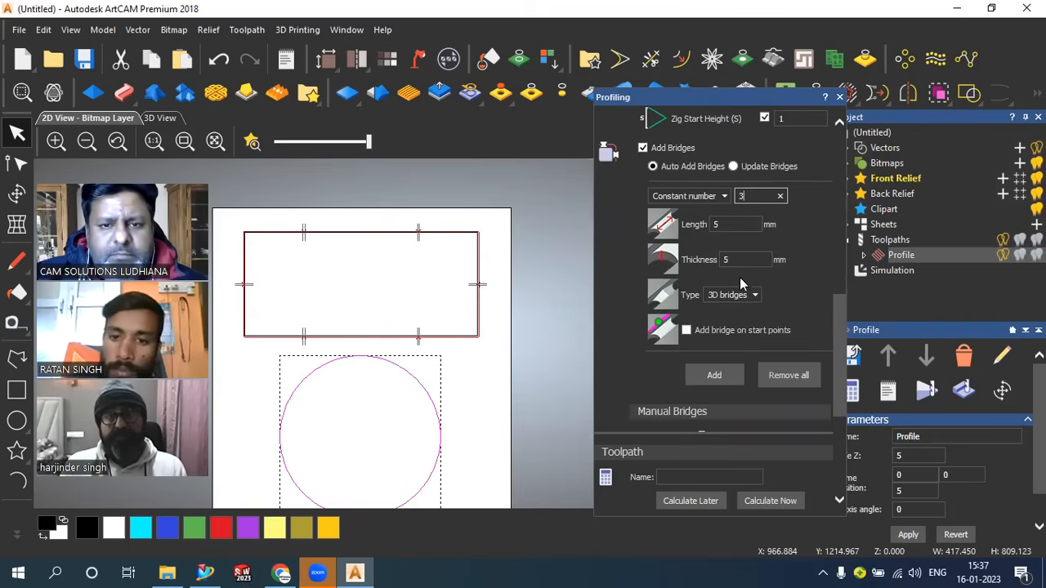
{"action": "scroll", "coordinate": [458, 270], "scroll_direction": "down", "scroll_amount": 3}
{"action": "scroll", "coordinate": [392, 408], "scroll_direction": "up", "scroll_amount": 3}
{"action": "scroll", "coordinate": [392, 409], "scroll_direction": "down", "scroll_amount": 3}
{"action": "scroll", "coordinate": [434, 330], "scroll_direction": "up", "scroll_amount": 2}
{"action": "scroll", "coordinate": [433, 330], "scroll_direction": "up", "scroll_amount": 2}
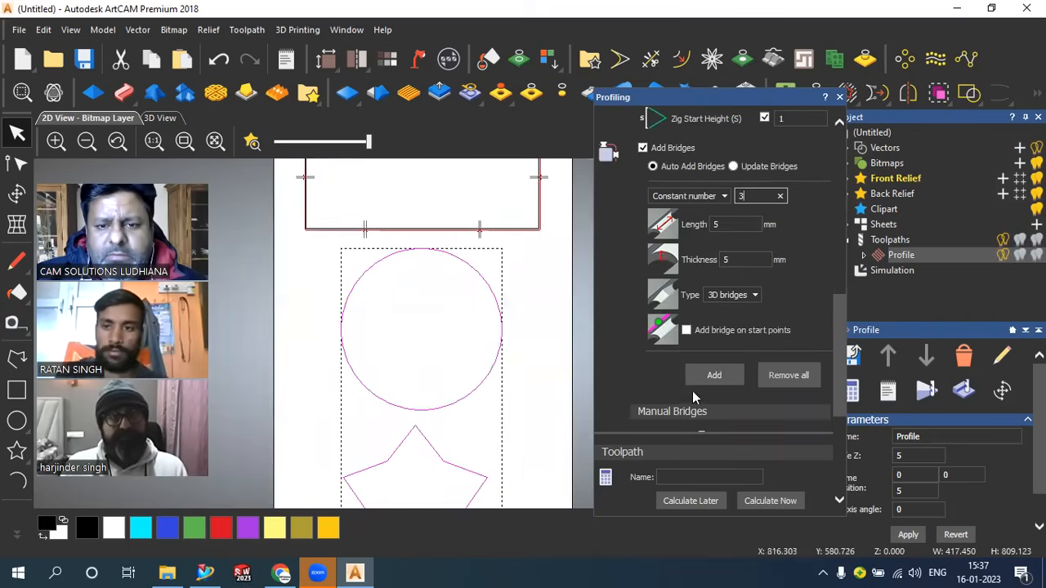
{"action": "left_click", "coordinate": [714, 375]}
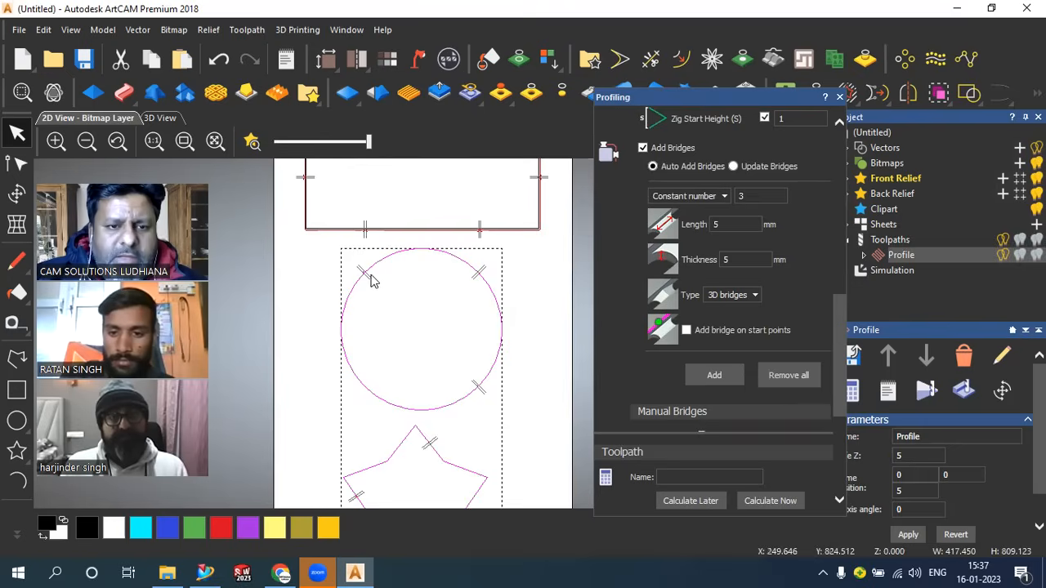
- Remove all bridges from the circle and star, and add automatic bridges with a constant number of 7
{"action": "left_click", "coordinate": [786, 375]}
{"action": "double_click", "coordinate": [750, 201]}
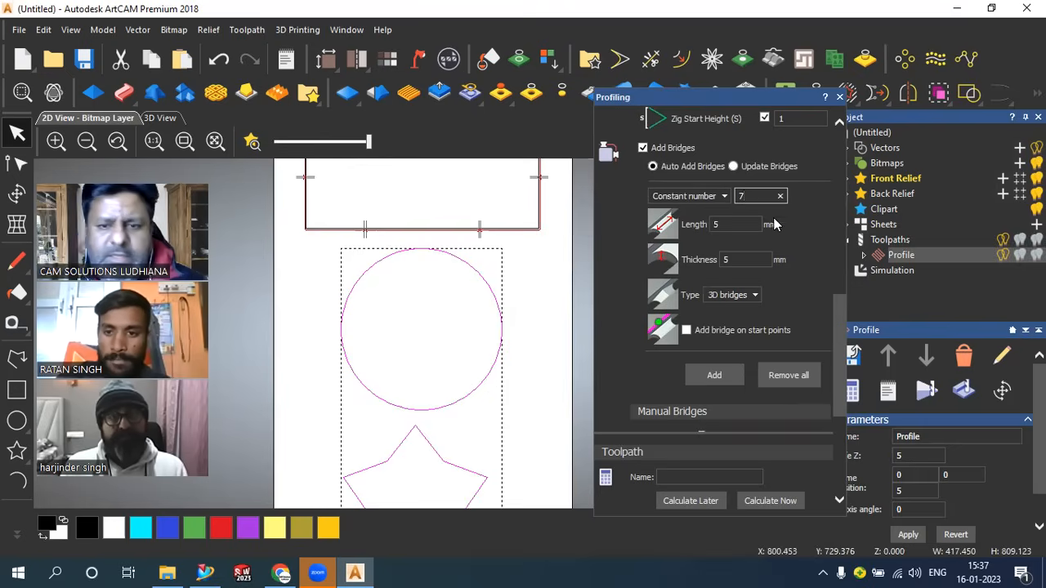
{"action": "left_click", "coordinate": [731, 376]}
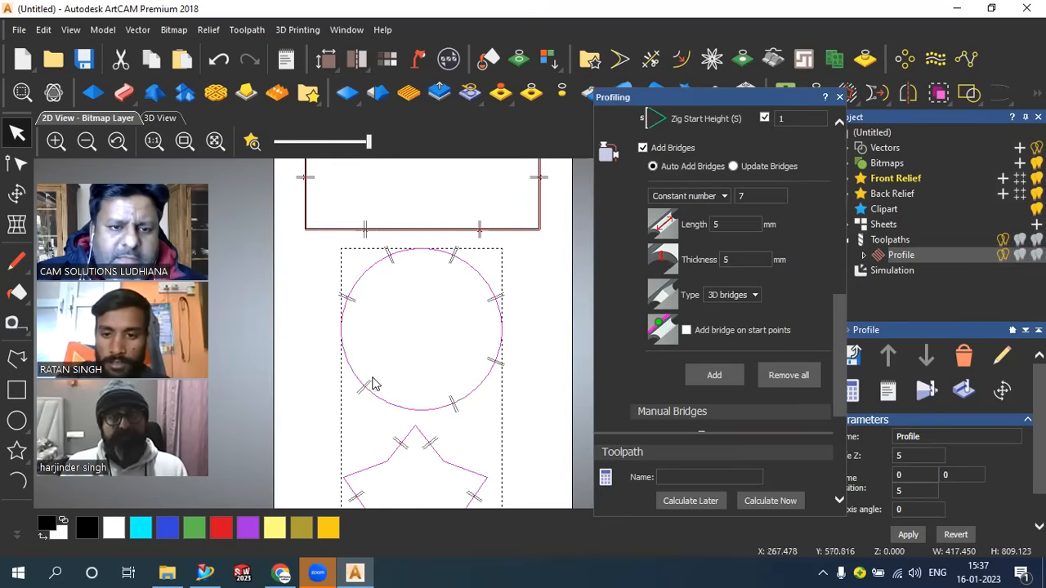
{"action": "scroll", "coordinate": [439, 309], "scroll_direction": "down", "scroll_amount": 3}
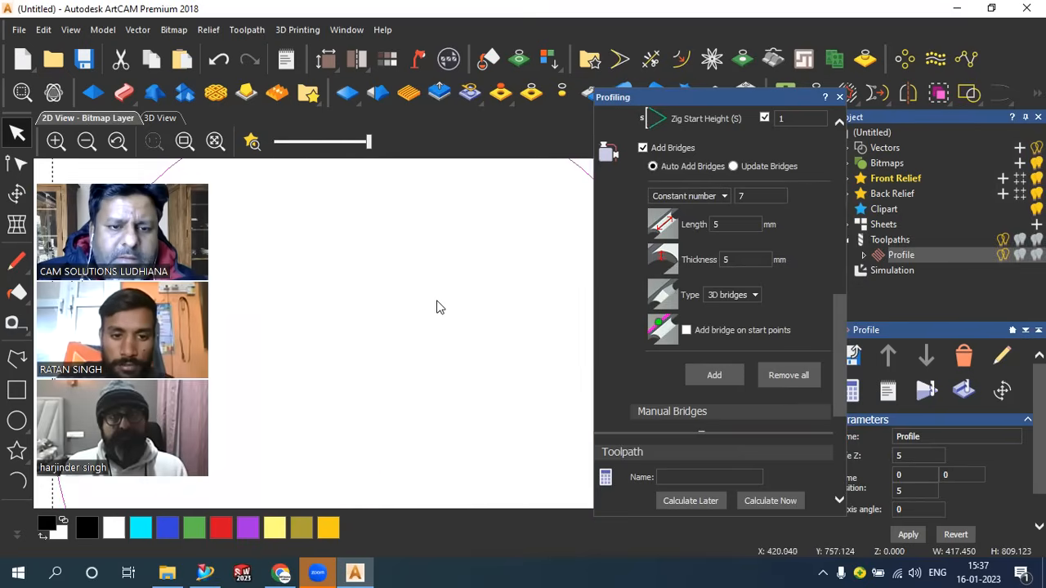
{"action": "scroll", "coordinate": [409, 483], "scroll_direction": "up", "scroll_amount": 5}
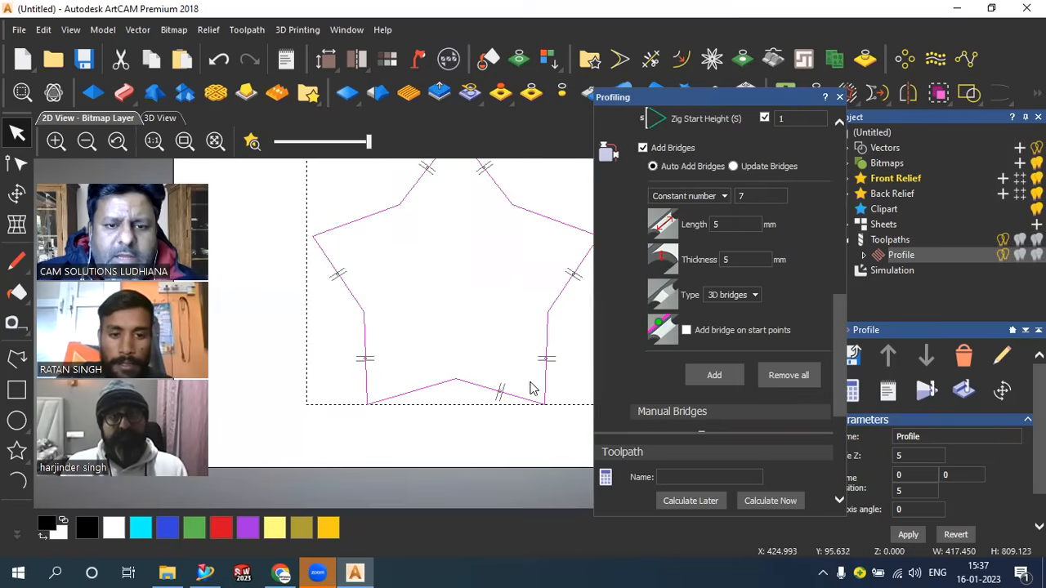
{"action": "scroll", "coordinate": [546, 357], "scroll_direction": "up", "scroll_amount": 5}
{"action": "scroll", "coordinate": [553, 305], "scroll_direction": "up", "scroll_amount": 3}
{"action": "scroll", "coordinate": [523, 286], "scroll_direction": "down", "scroll_amount": 2}
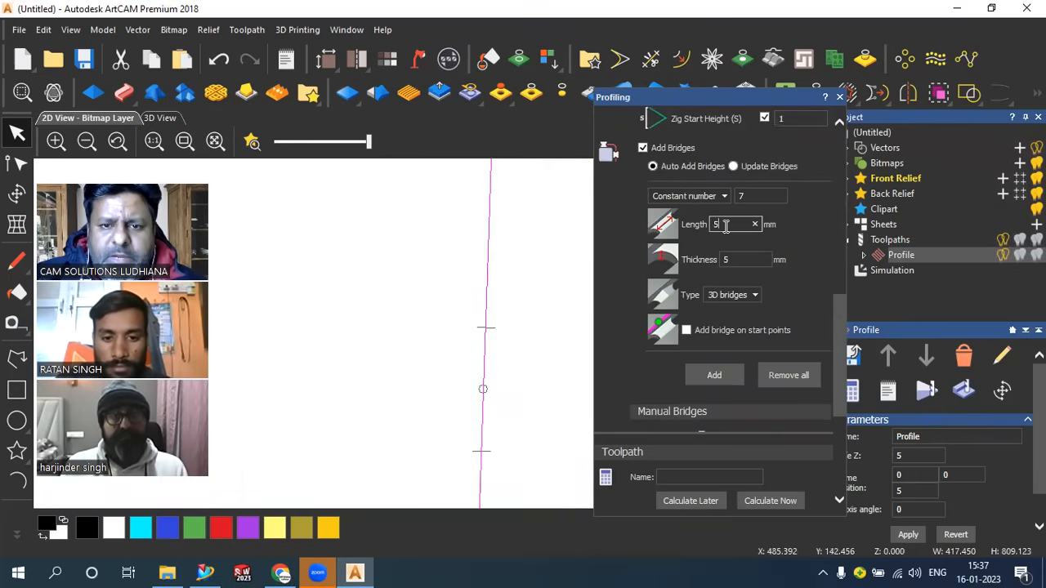
- Set the bridge thickness to 2 mm and the bridge type to 2D bridges
{"action": "double_click", "coordinate": [738, 259]}
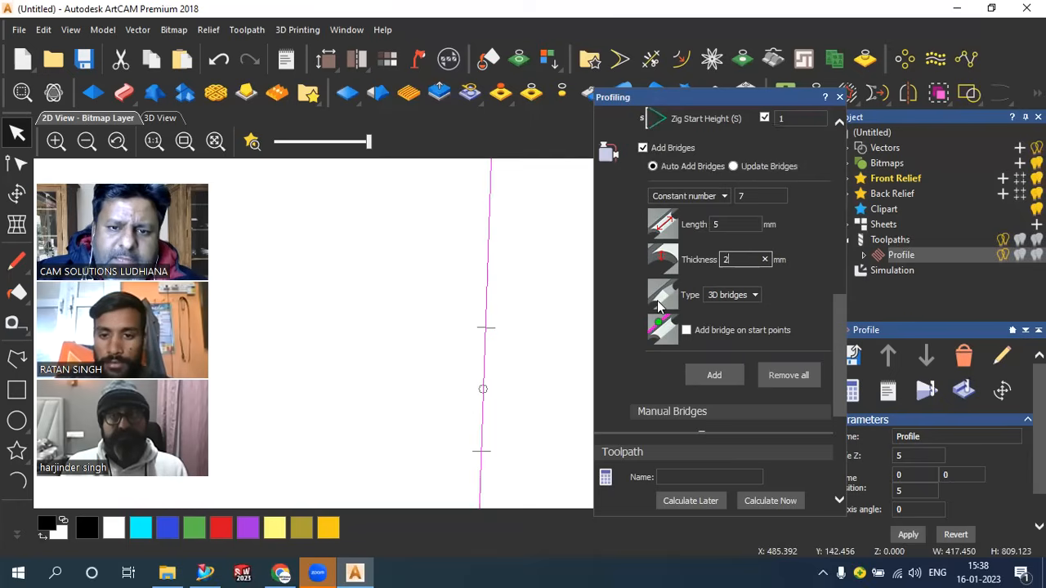
{"action": "left_click", "coordinate": [730, 295]}
{"action": "left_click", "coordinate": [727, 325]}
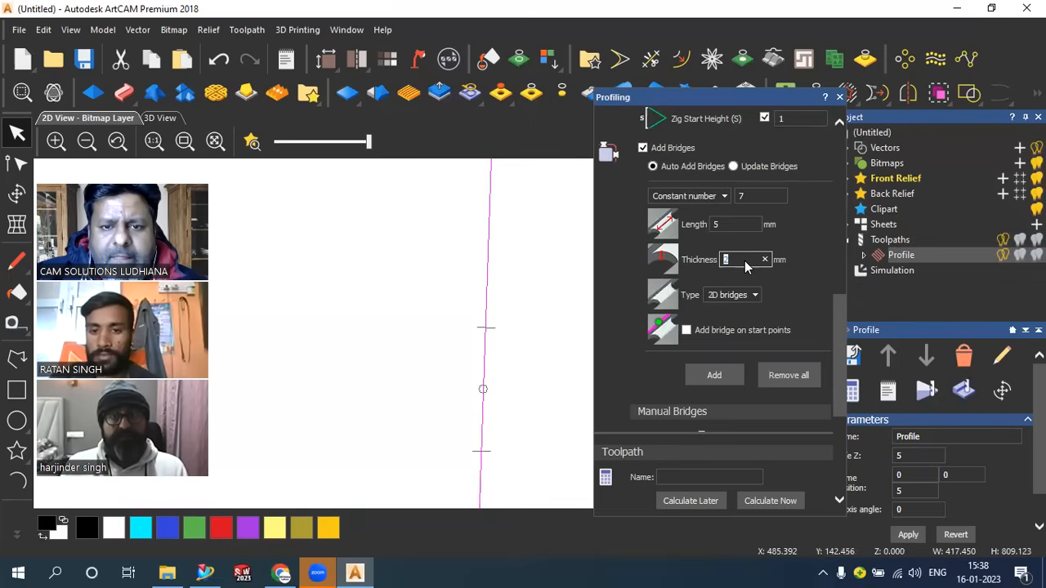
{"action": "left_click", "coordinate": [739, 226]}
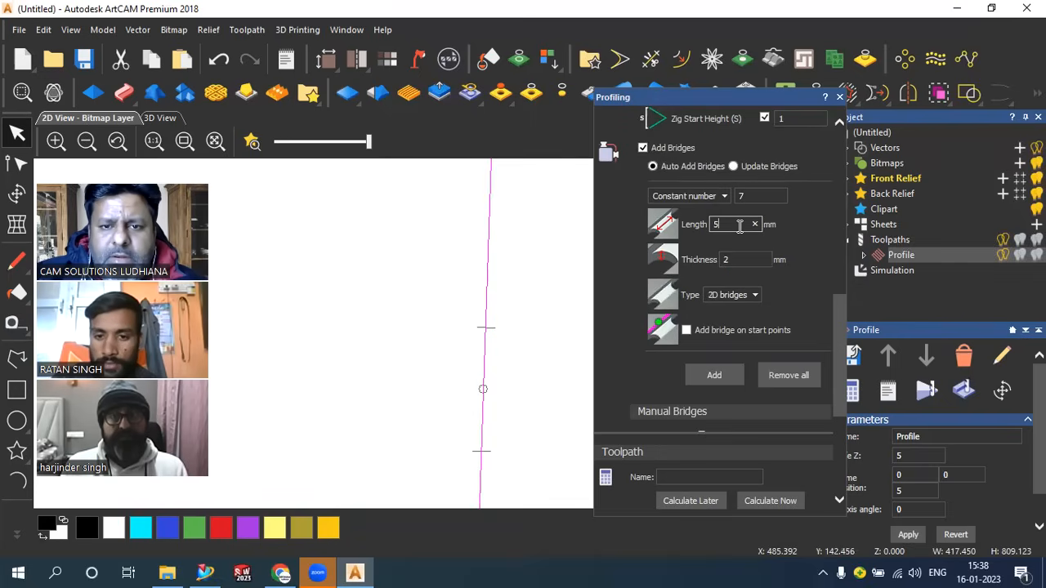
{"action": "left_click", "coordinate": [740, 259]}
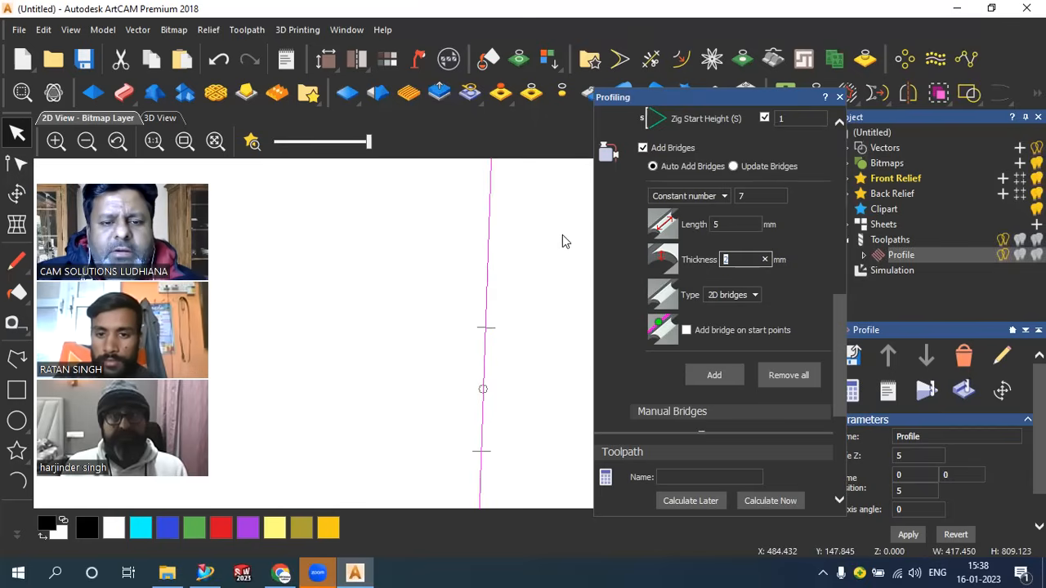
- Change the profiling tool to the End Mill 12 mm from the wood or plastic roughing tools
{"action": "scroll", "coordinate": [663, 347], "scroll_direction": "up", "scroll_amount": 3}
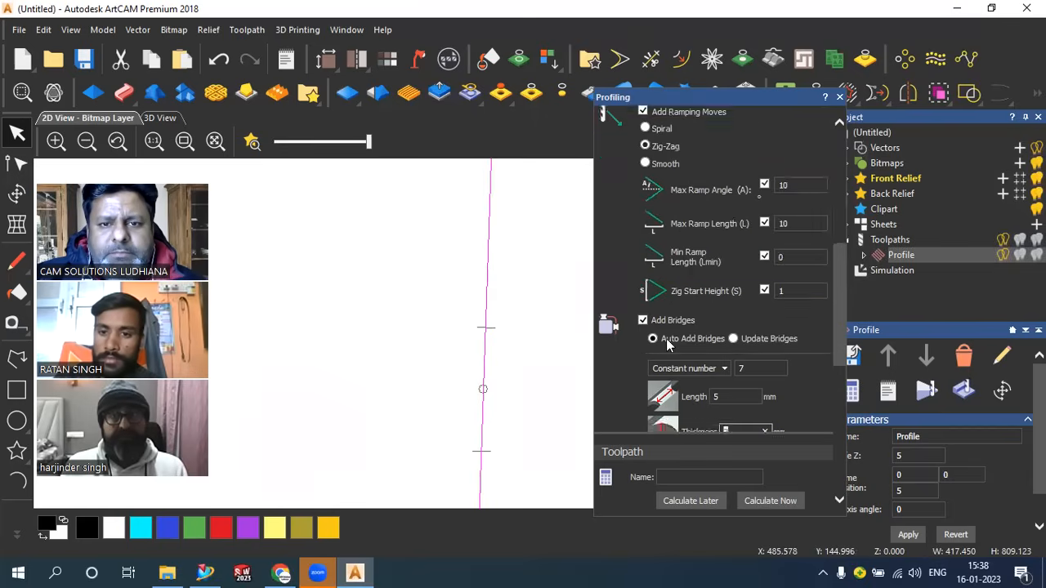
{"action": "scroll", "coordinate": [666, 344], "scroll_direction": "up", "scroll_amount": 6}
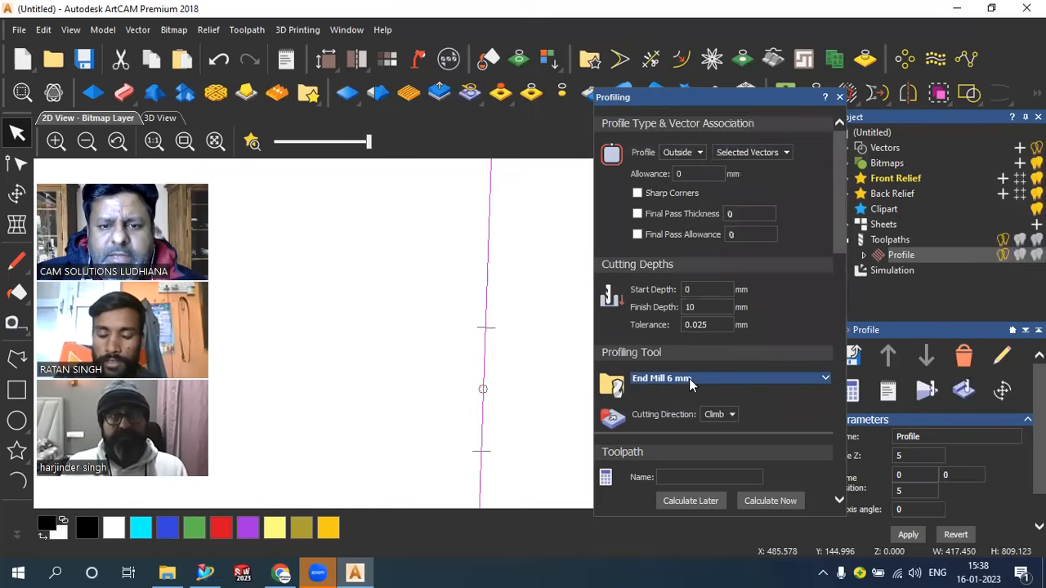
{"action": "left_click", "coordinate": [688, 379]}
{"action": "left_click", "coordinate": [770, 403]}
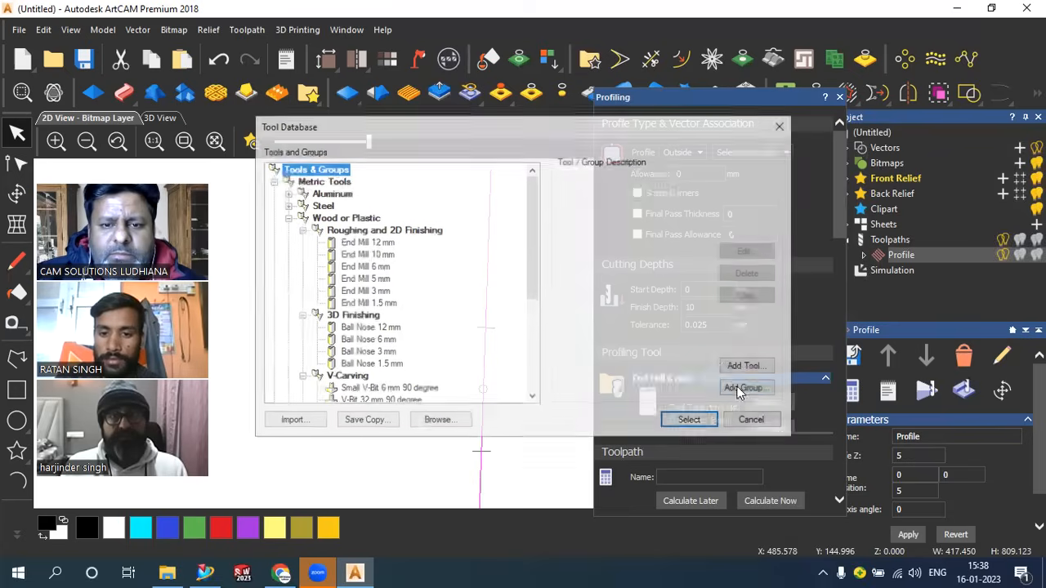
{"action": "left_click", "coordinate": [365, 243]}
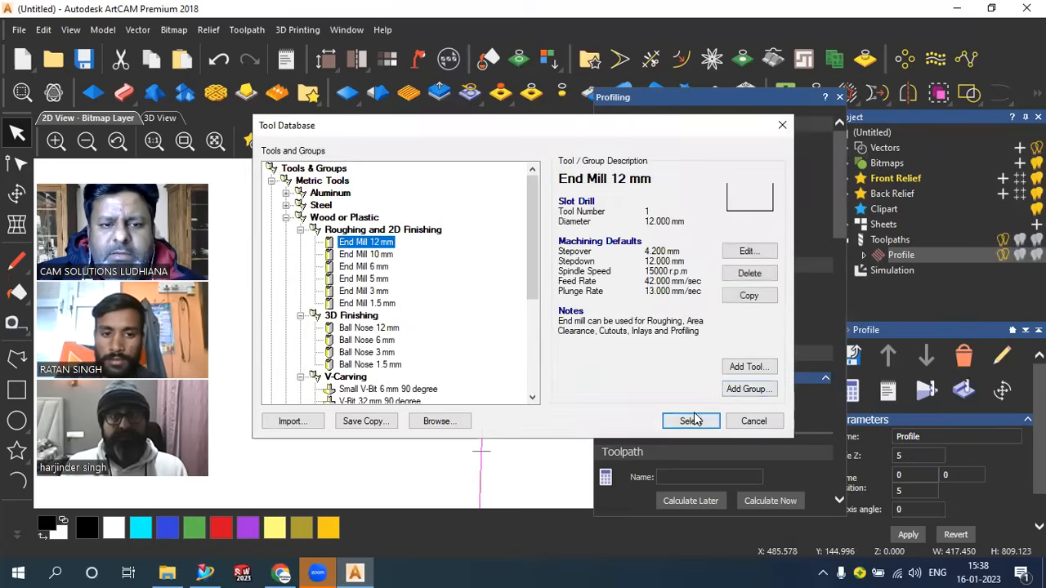
{"action": "left_click", "coordinate": [692, 421]}
- Calculate the profile toolpath for the circle and star immediately
{"action": "scroll", "coordinate": [692, 359], "scroll_direction": "down", "scroll_amount": 3}
{"action": "scroll", "coordinate": [688, 372], "scroll_direction": "down", "scroll_amount": 8}
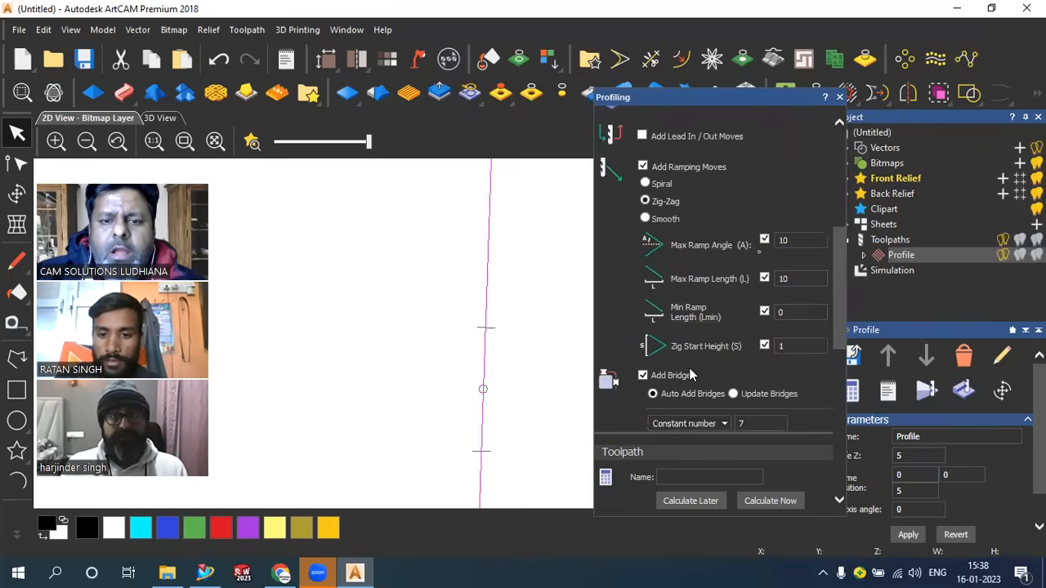
{"action": "left_click", "coordinate": [740, 500]}
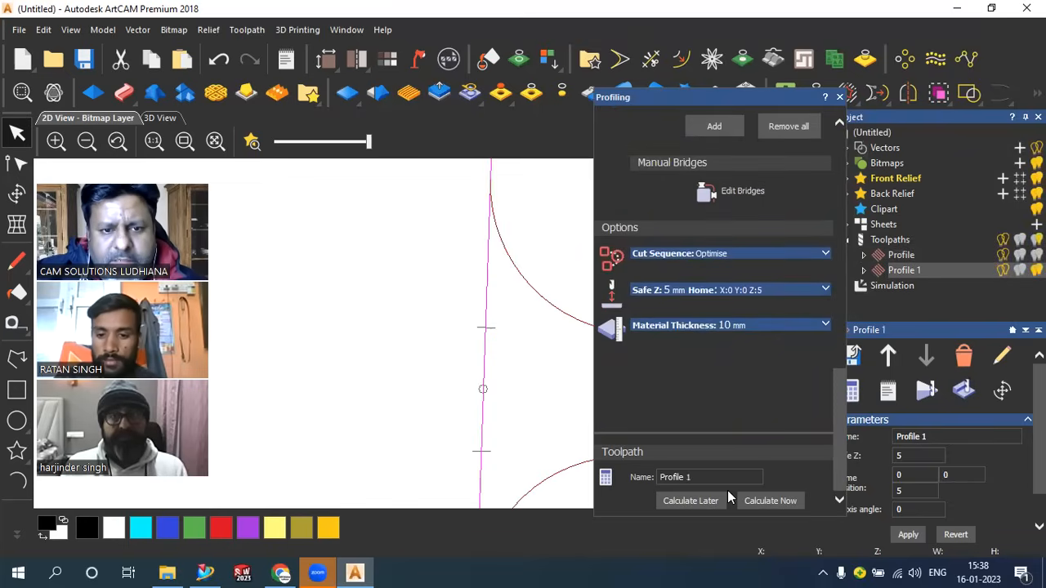
- Examine the calculated toolpath around the star's bridges up close in the 2D view
{"action": "scroll", "coordinate": [407, 309], "scroll_direction": "down", "scroll_amount": 3}
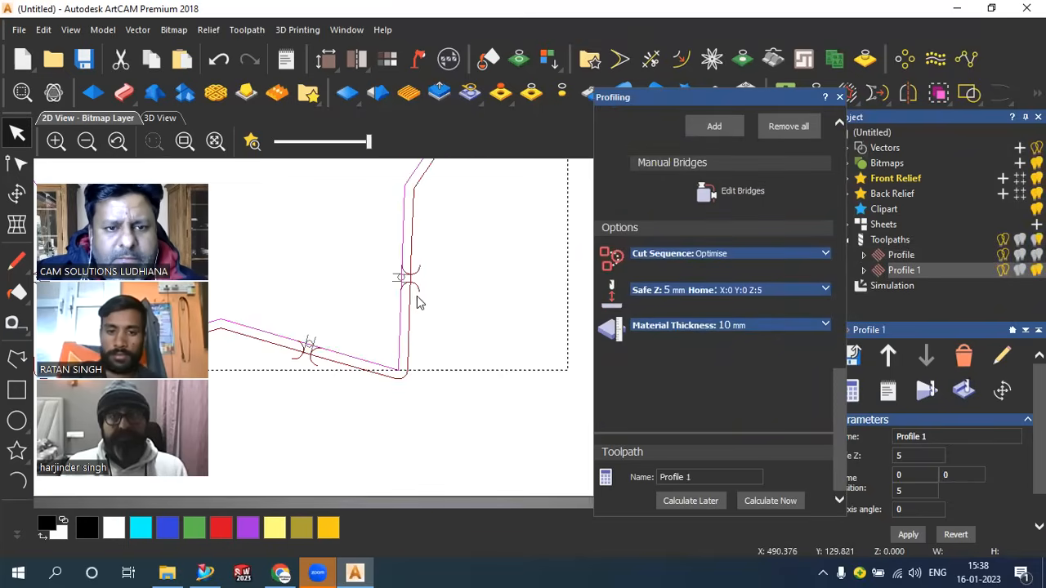
{"action": "scroll", "coordinate": [406, 280], "scroll_direction": "up", "scroll_amount": 3}
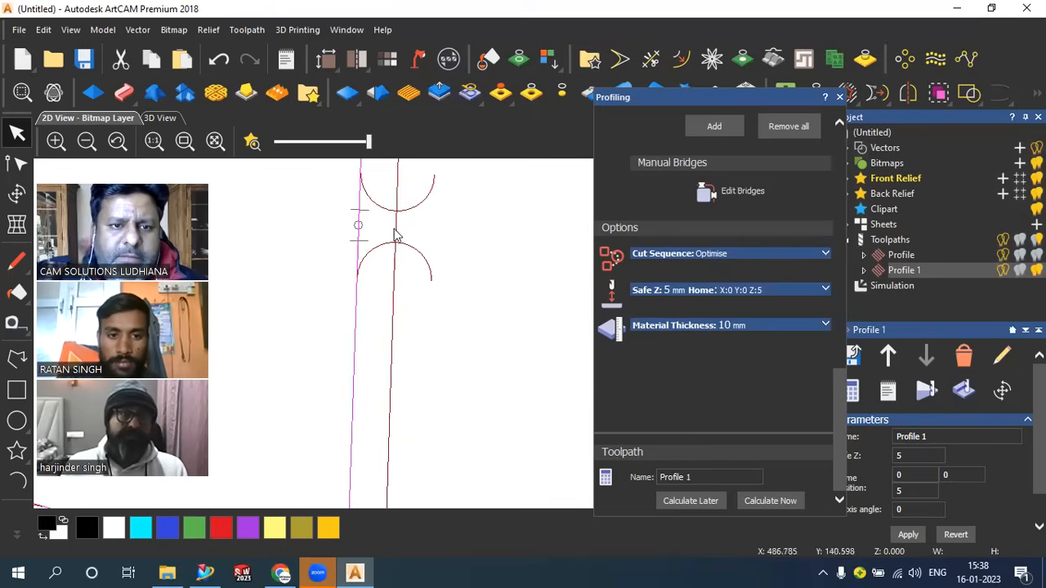
{"action": "scroll", "coordinate": [465, 313], "scroll_direction": "down", "scroll_amount": 3}
{"action": "scroll", "coordinate": [375, 359], "scroll_direction": "up", "scroll_amount": 3}
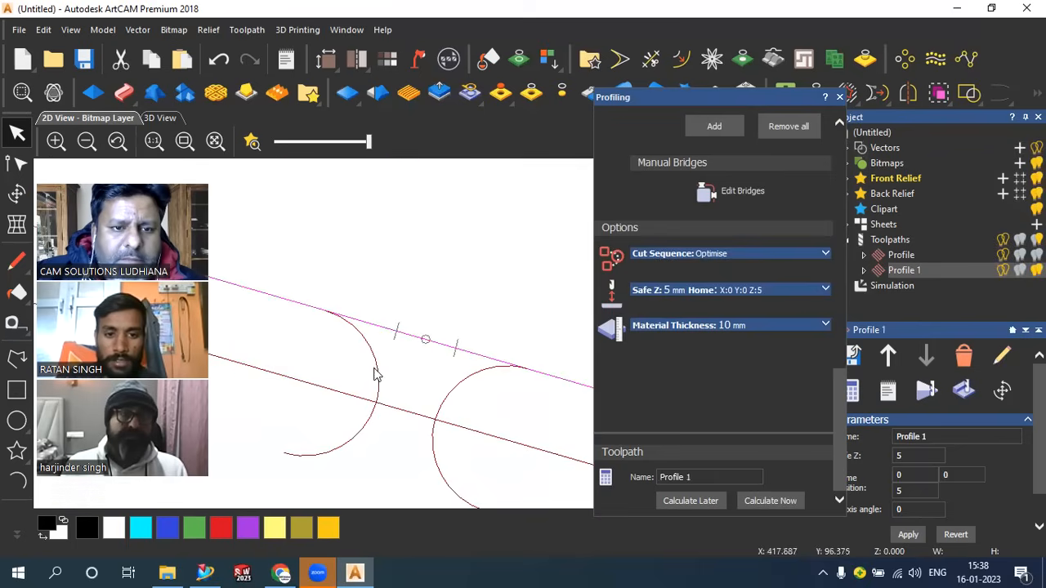
{"action": "scroll", "coordinate": [434, 349], "scroll_direction": "down", "scroll_amount": 3}
{"action": "scroll", "coordinate": [355, 280], "scroll_direction": "up", "scroll_amount": 4}
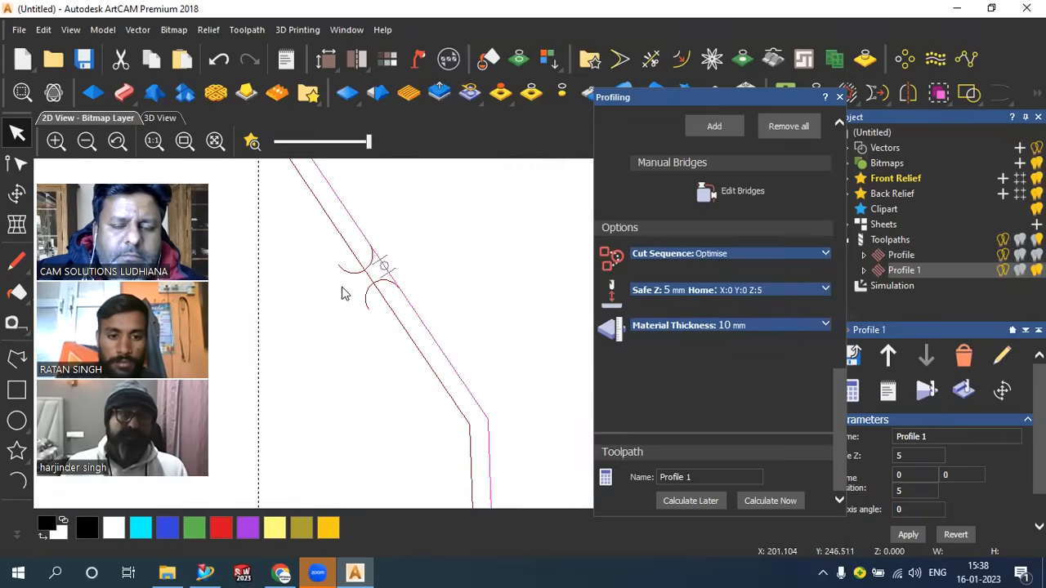
{"action": "scroll", "coordinate": [351, 298], "scroll_direction": "down", "scroll_amount": 3}
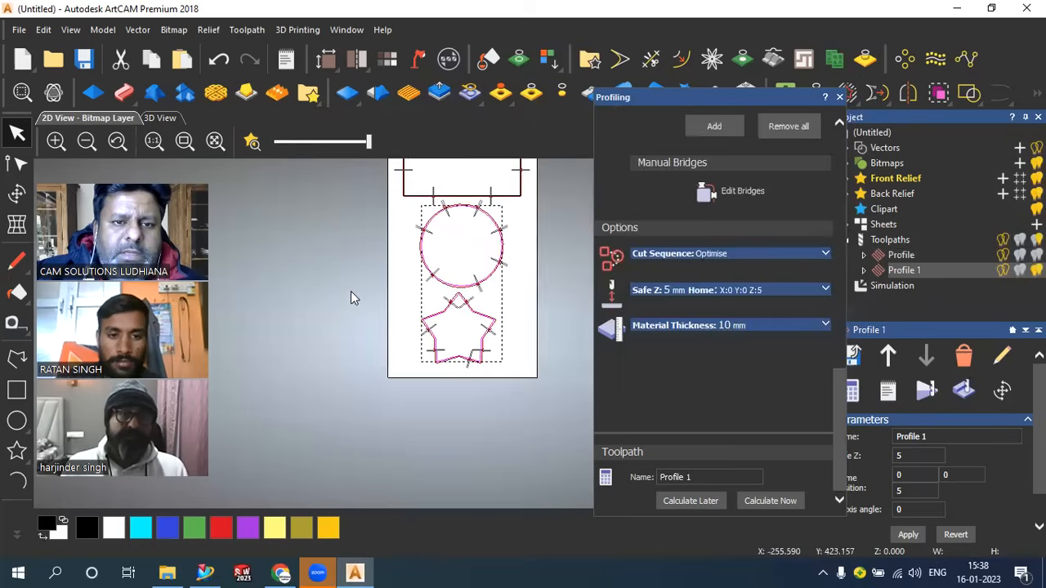
- Close the profiling settings and simulate the circle and star toolpath
{"action": "left_click", "coordinate": [839, 97]}
{"action": "left_click", "coordinate": [965, 392]}
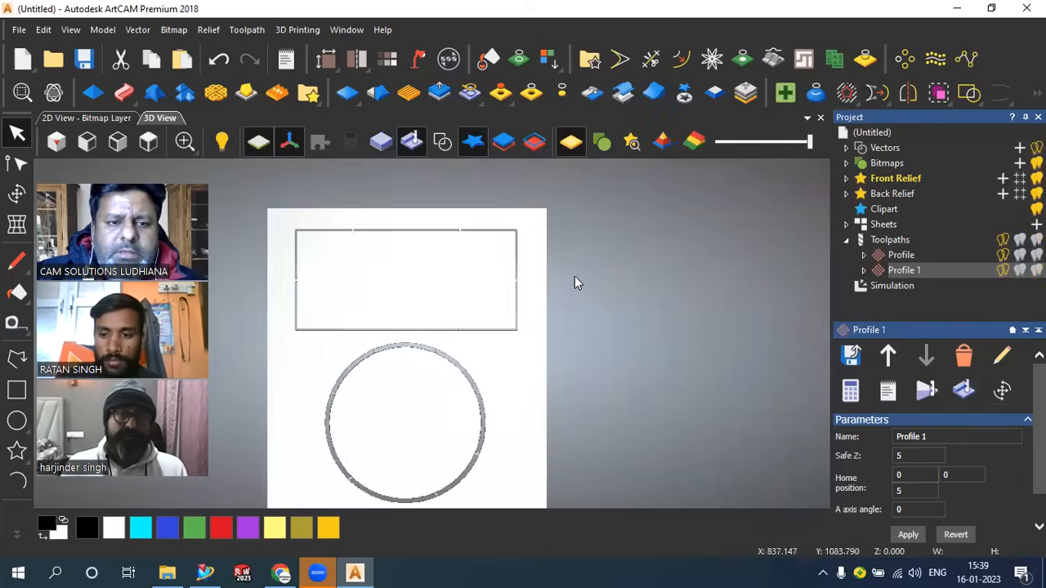
- Examine the simulated circle cut and the 2D bridges along its groove from several angles
{"action": "scroll", "coordinate": [360, 392], "scroll_direction": "up", "scroll_amount": 10}
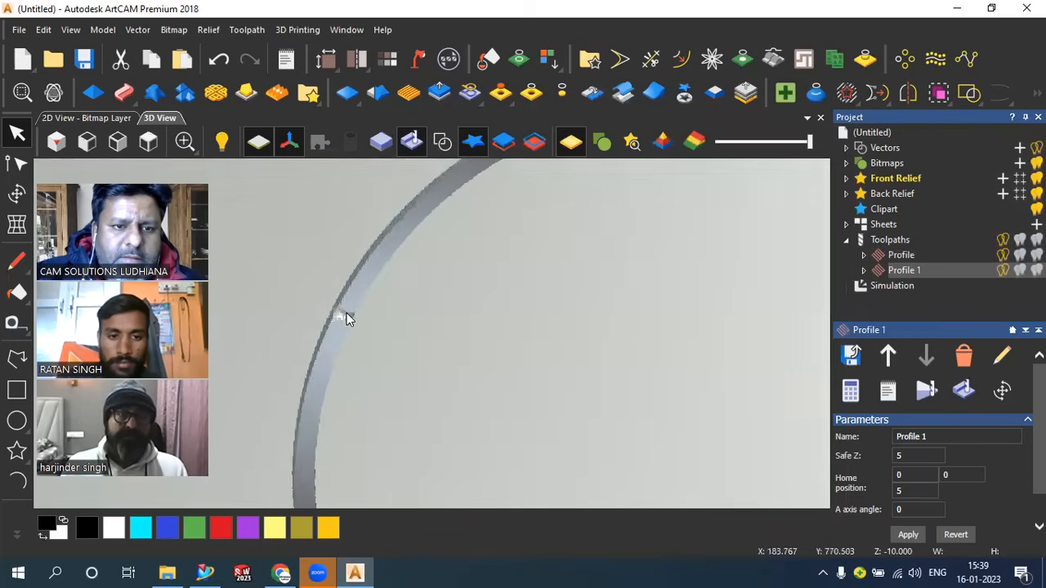
{"action": "scroll", "coordinate": [362, 352], "scroll_direction": "up", "scroll_amount": 2}
{"action": "left_click_drag", "start_coordinate": [361, 351], "coordinate": [364, 312]}
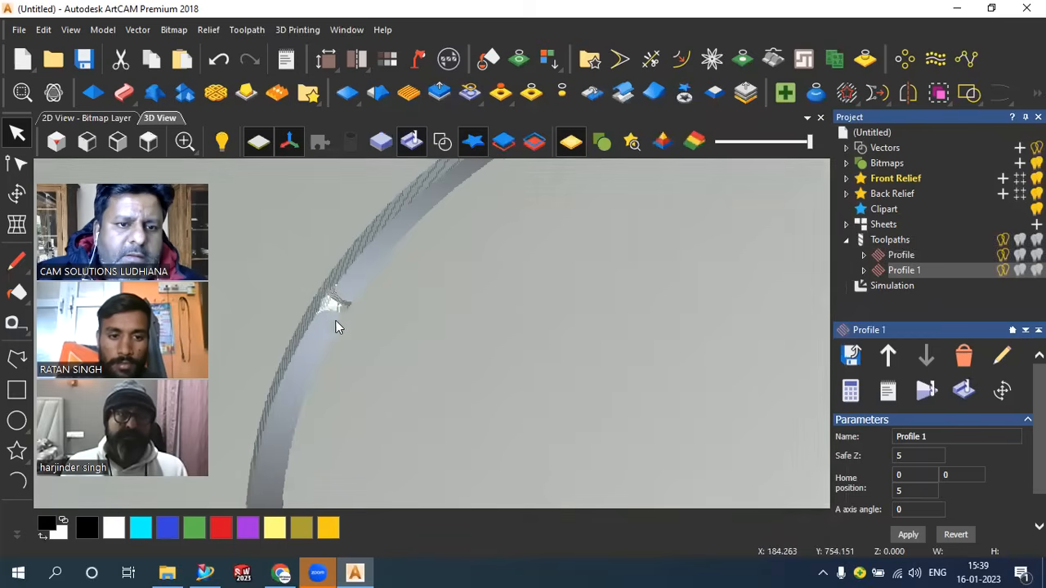
{"action": "scroll", "coordinate": [344, 258], "scroll_direction": "down", "scroll_amount": 7}
{"action": "left_click_drag", "start_coordinate": [527, 278], "coordinate": [537, 225]}
{"action": "scroll", "coordinate": [596, 257], "scroll_direction": "up", "scroll_amount": 6}
{"action": "scroll", "coordinate": [676, 308], "scroll_direction": "up", "scroll_amount": 1}
{"action": "scroll", "coordinate": [652, 312], "scroll_direction": "down", "scroll_amount": 4}
{"action": "left_click_drag", "start_coordinate": [652, 312], "coordinate": [556, 306]}
{"action": "scroll", "coordinate": [670, 236], "scroll_direction": "down", "scroll_amount": 12}
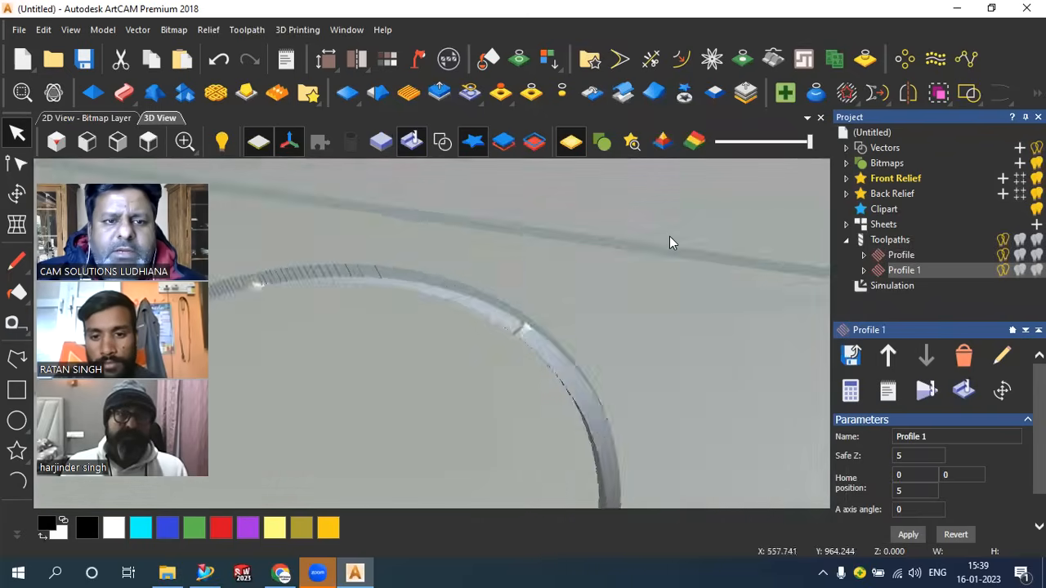
- Examine the simulated star cut and its bridges up close and together with the circle
{"action": "scroll", "coordinate": [302, 461], "scroll_direction": "up", "scroll_amount": 5}
{"action": "scroll", "coordinate": [384, 411], "scroll_direction": "up", "scroll_amount": 7}
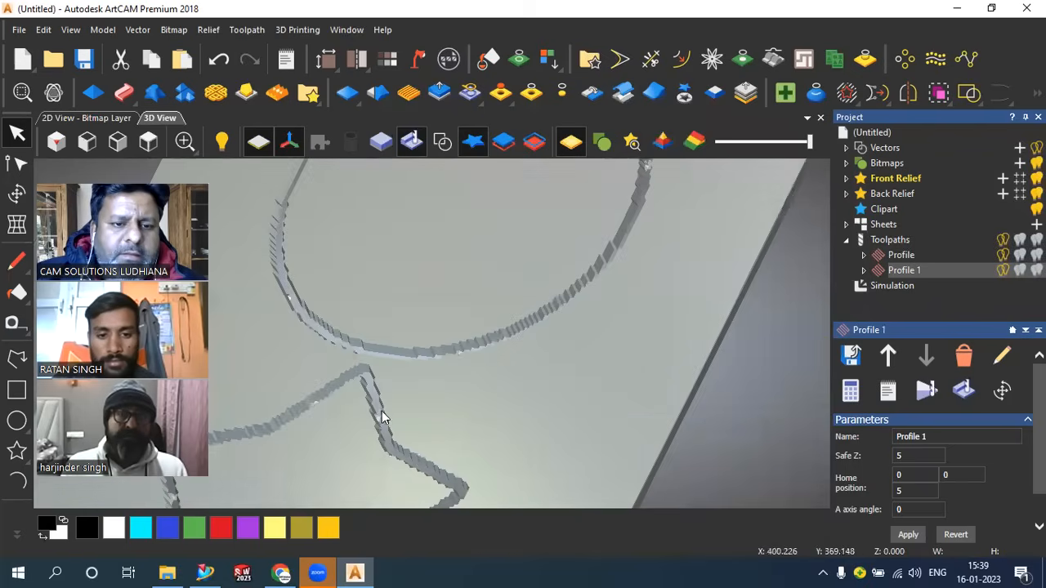
{"action": "scroll", "coordinate": [425, 433], "scroll_direction": "down", "scroll_amount": 3}
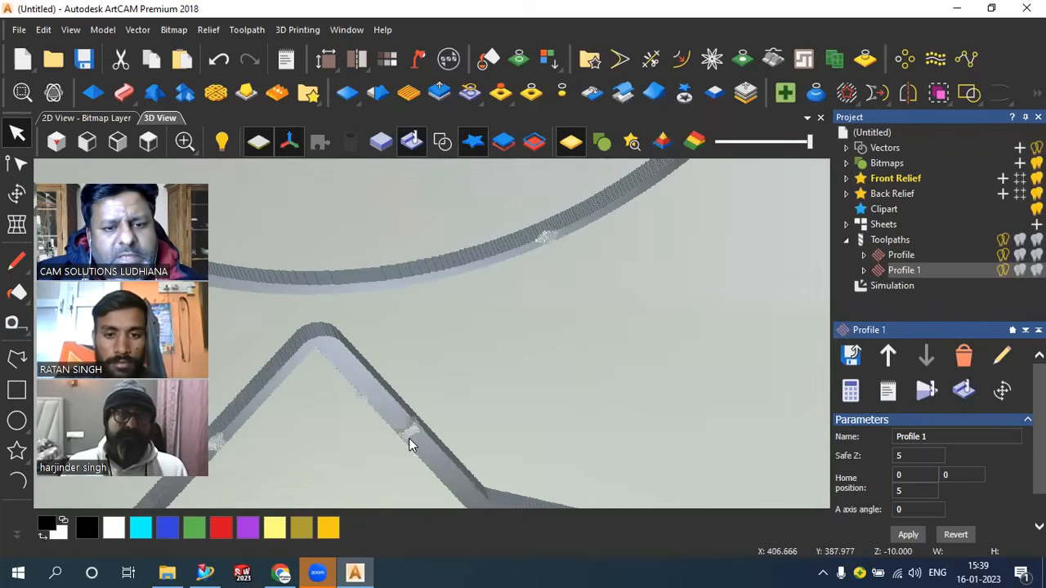
{"action": "scroll", "coordinate": [425, 421], "scroll_direction": "up", "scroll_amount": 3}
{"action": "scroll", "coordinate": [449, 401], "scroll_direction": "down", "scroll_amount": 1}
{"action": "scroll", "coordinate": [711, 245], "scroll_direction": "down", "scroll_amount": 6}
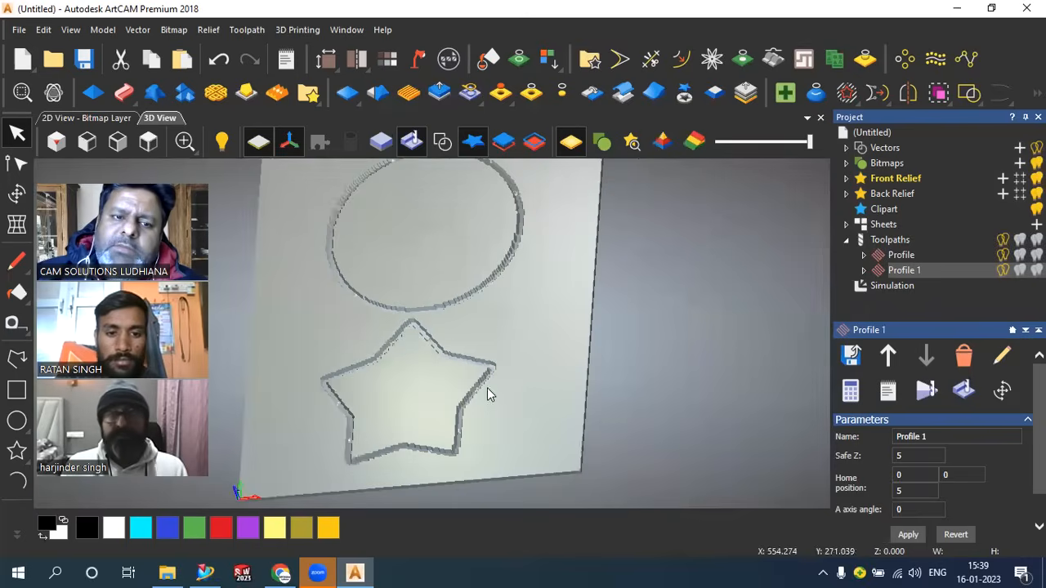
{"action": "left_click_drag", "start_coordinate": [703, 306], "coordinate": [598, 388]}
{"action": "scroll", "coordinate": [604, 382], "scroll_direction": "up", "scroll_amount": 2}
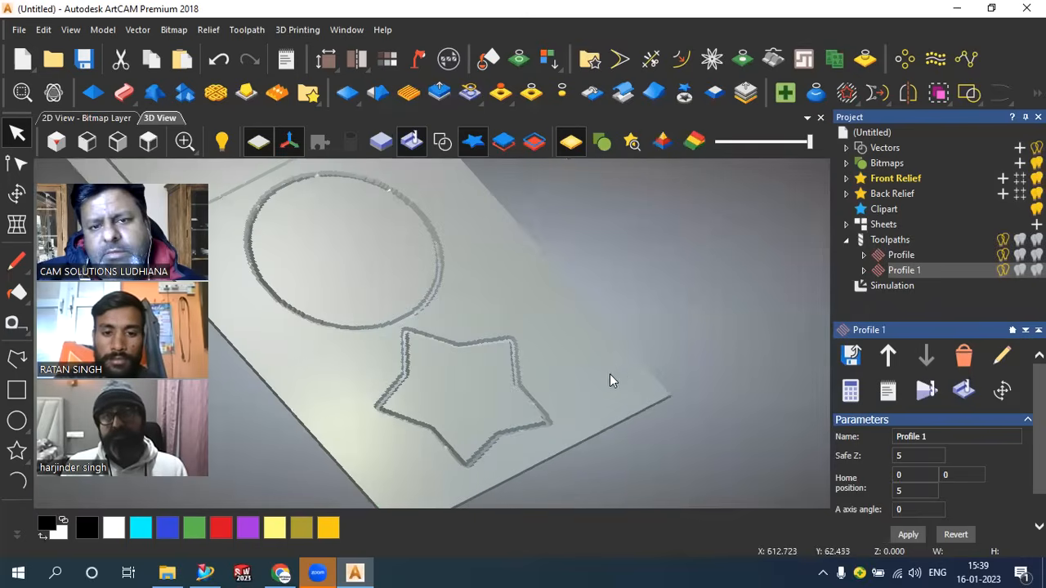
- Examine the simulated star and circle cuts in relation to the whole panel, including the bridges left in the star's groove
{"action": "scroll", "coordinate": [620, 360], "scroll_direction": "down", "scroll_amount": 4}
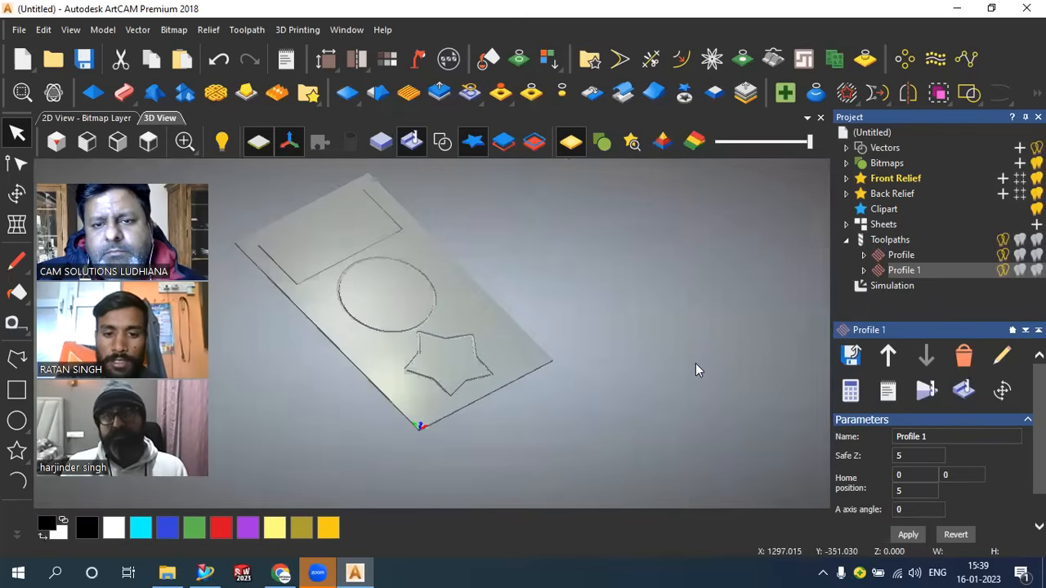
{"action": "scroll", "coordinate": [295, 270], "scroll_direction": "up", "scroll_amount": 1}
{"action": "scroll", "coordinate": [466, 420], "scroll_direction": "up", "scroll_amount": 3}
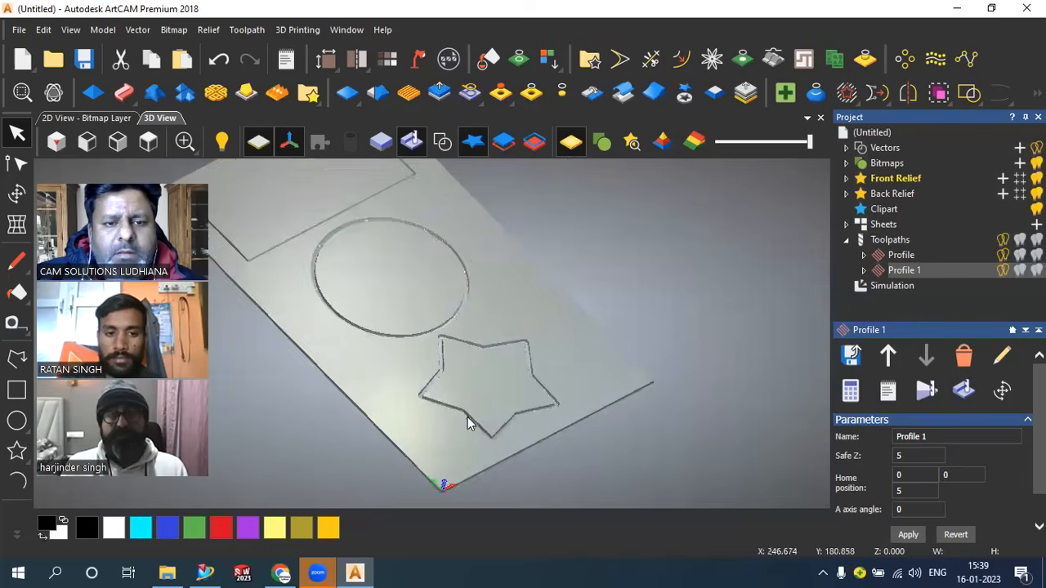
{"action": "scroll", "coordinate": [420, 373], "scroll_direction": "up", "scroll_amount": 3}
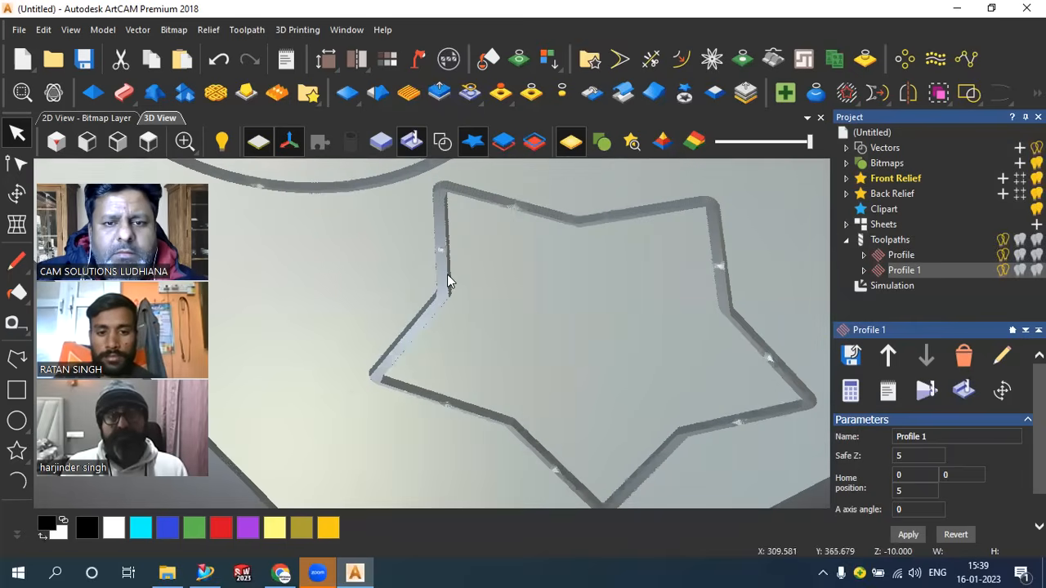
{"action": "scroll", "coordinate": [678, 367], "scroll_direction": "down", "scroll_amount": 3}
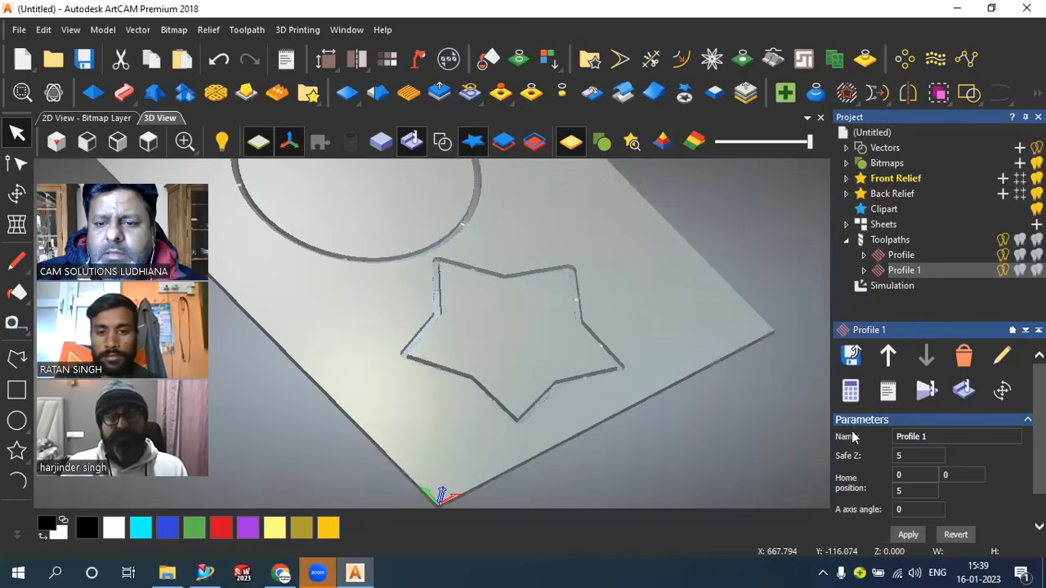
{"action": "scroll", "coordinate": [774, 397], "scroll_direction": "down", "scroll_amount": 1}
{"action": "scroll", "coordinate": [572, 347], "scroll_direction": "down", "scroll_amount": 1}
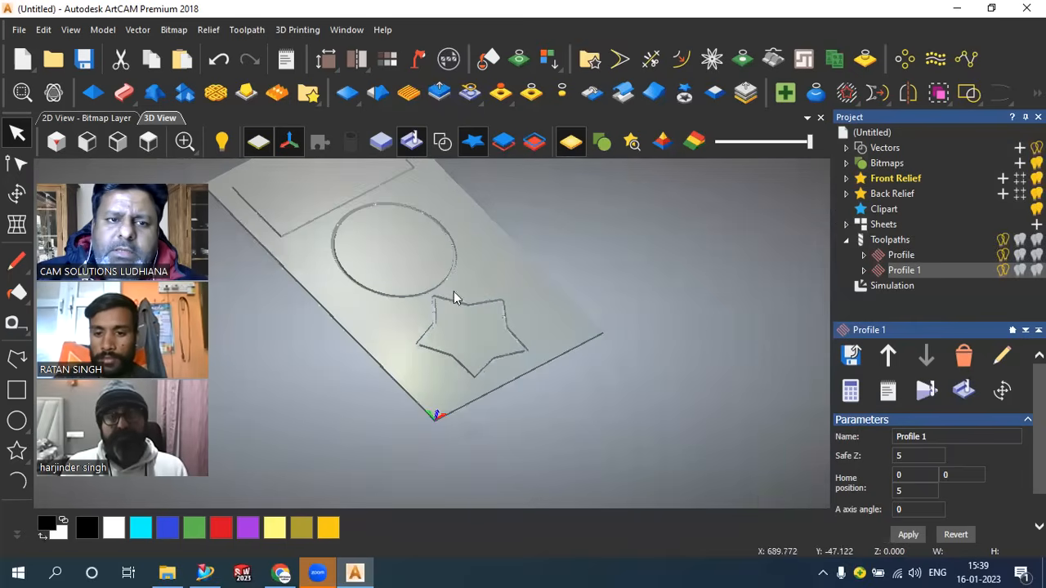
{"action": "scroll", "coordinate": [454, 298], "scroll_direction": "down", "scroll_amount": 2}
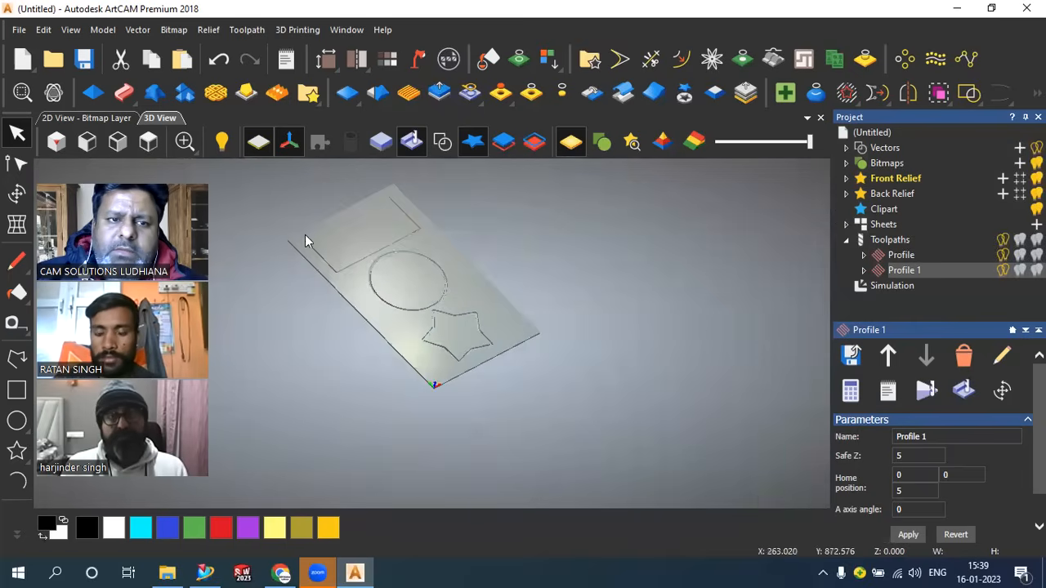
- Replay the circle and star toolpath simulation with the simulation controls, running it at fast speed to its end
{"action": "left_click", "coordinate": [122, 119]}
{"action": "scroll", "coordinate": [411, 227], "scroll_direction": "up", "scroll_amount": 4}
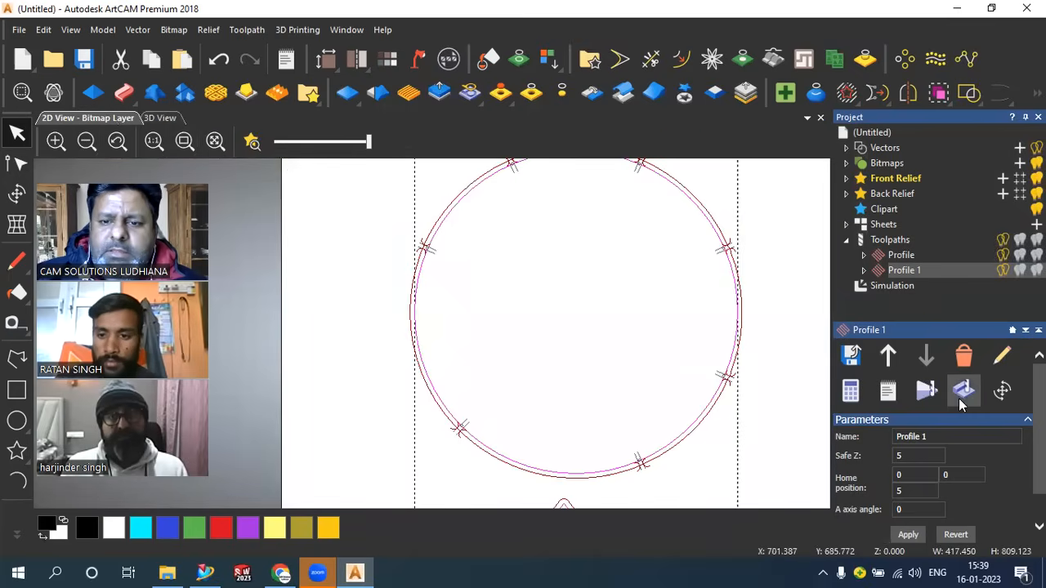
{"action": "left_click", "coordinate": [931, 394]}
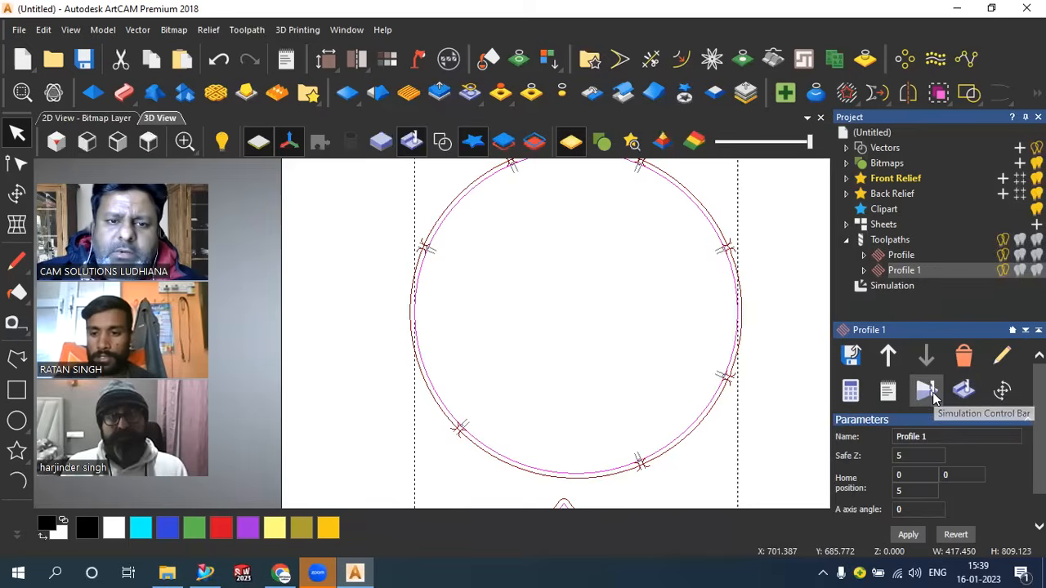
{"action": "left_click", "coordinate": [403, 205]}
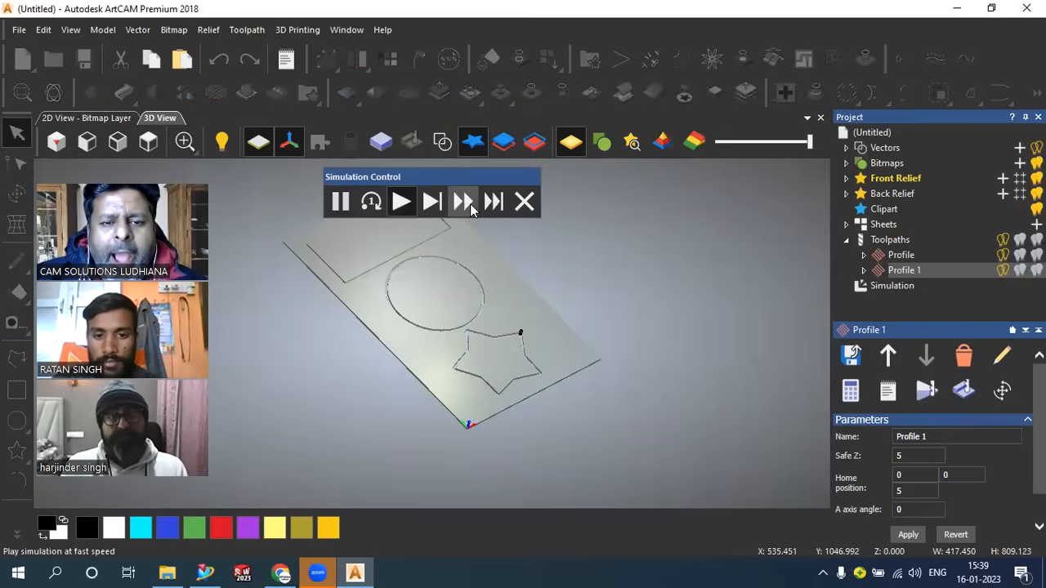
{"action": "left_click", "coordinate": [492, 203]}
{"action": "left_click", "coordinate": [491, 205]}
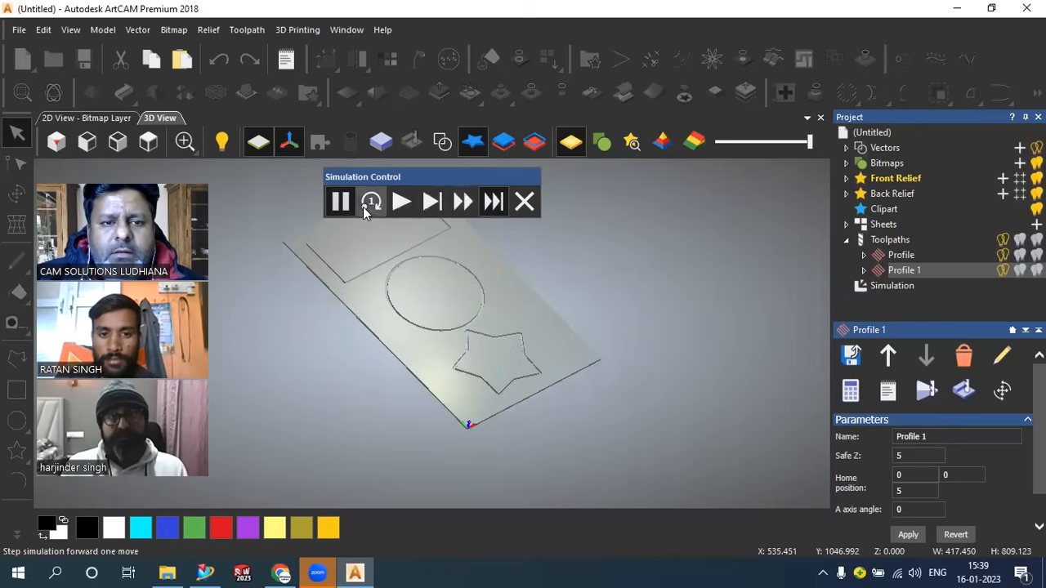
{"action": "left_click", "coordinate": [462, 202]}
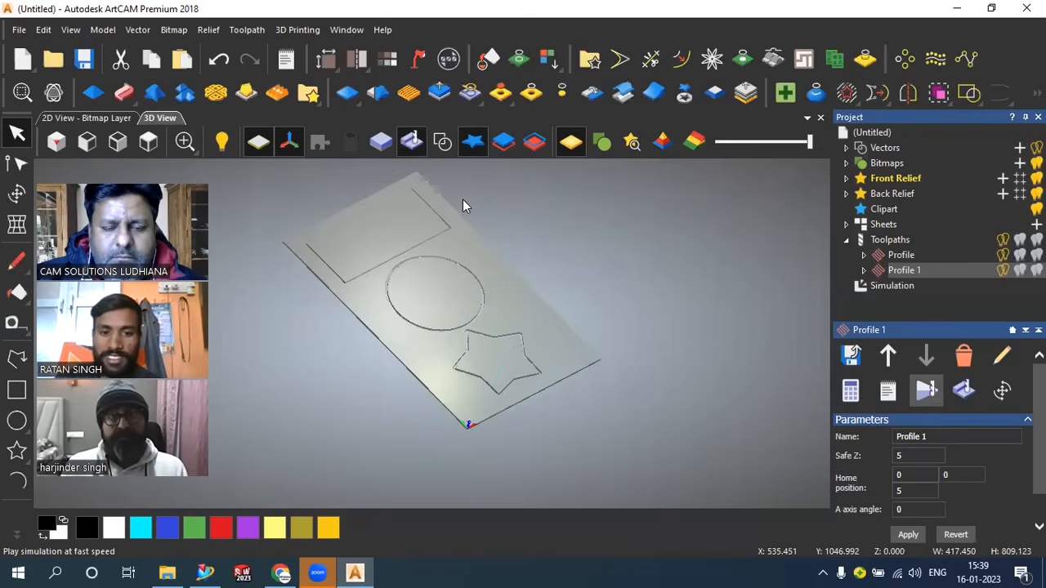
- Inspect the simulated star cut up close, reopening the simulation controls for Profile 1 and closing them again
{"action": "scroll", "coordinate": [470, 343], "scroll_direction": "up", "scroll_amount": 2}
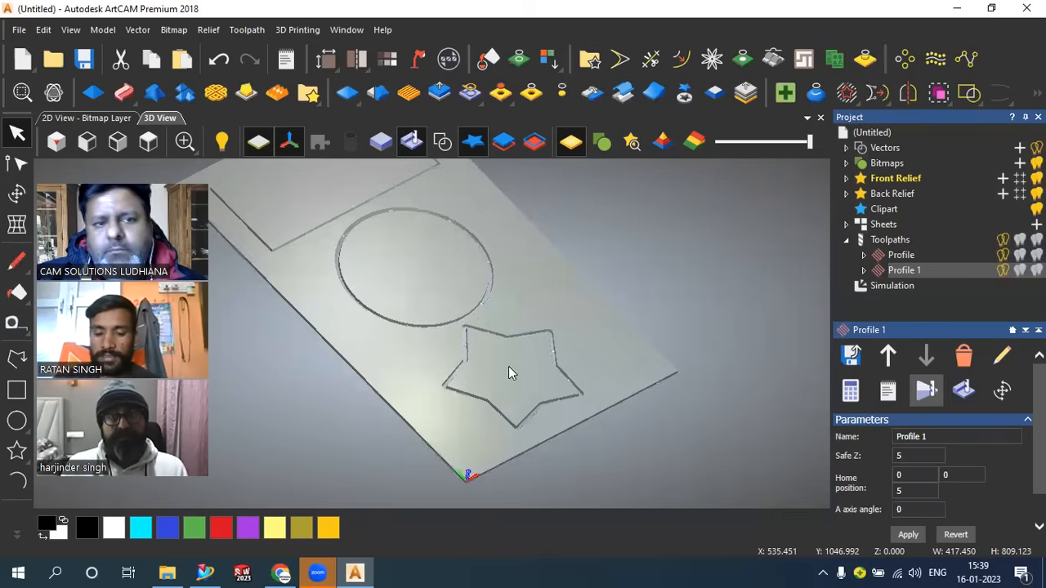
{"action": "scroll", "coordinate": [540, 372], "scroll_direction": "down", "scroll_amount": 2}
{"action": "scroll", "coordinate": [348, 249], "scroll_direction": "up", "scroll_amount": 1}
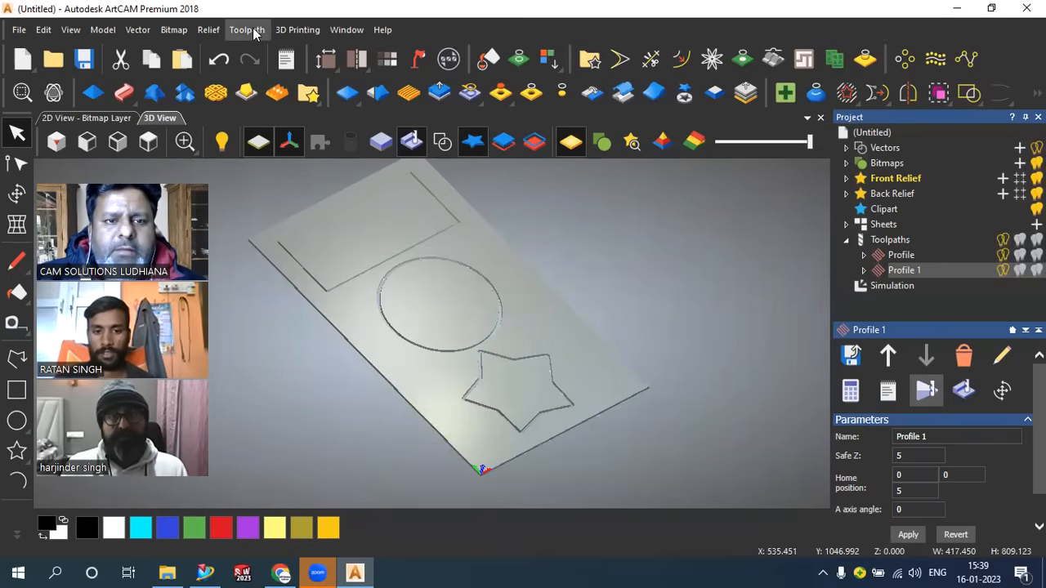
{"action": "left_click", "coordinate": [927, 392]}
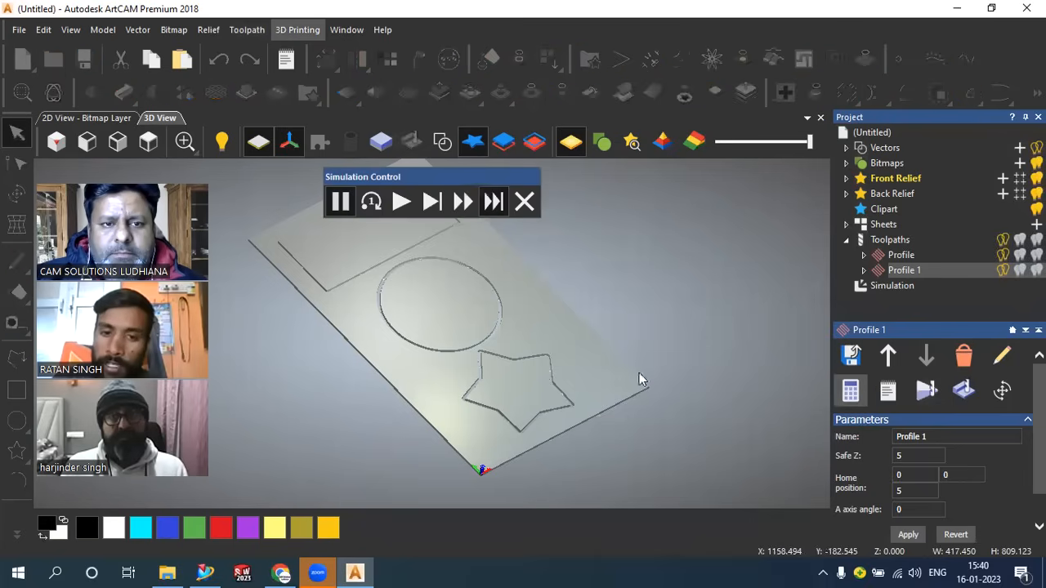
{"action": "scroll", "coordinate": [482, 401], "scroll_direction": "up", "scroll_amount": 5}
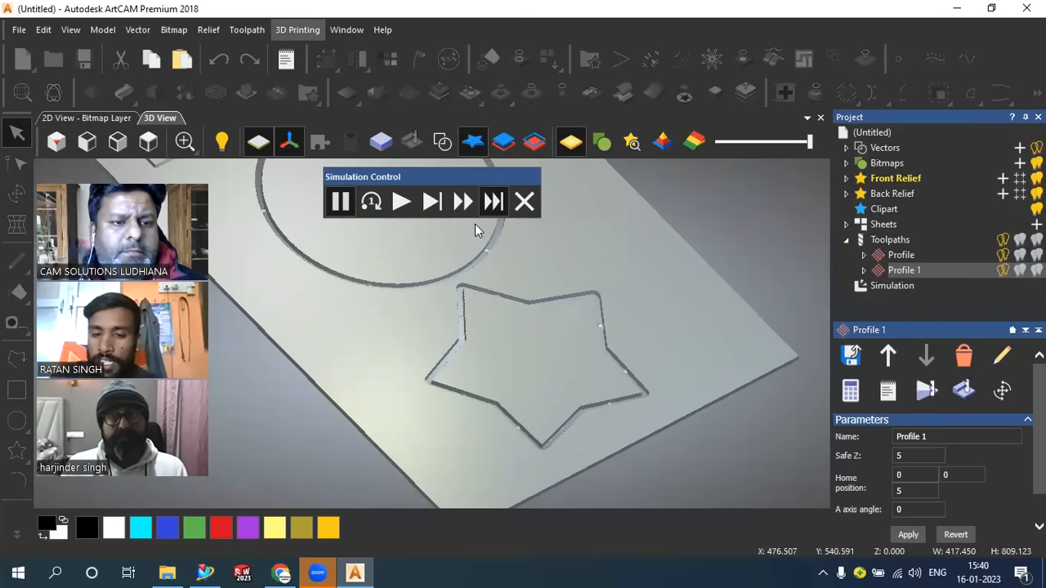
{"action": "left_click", "coordinate": [526, 202]}
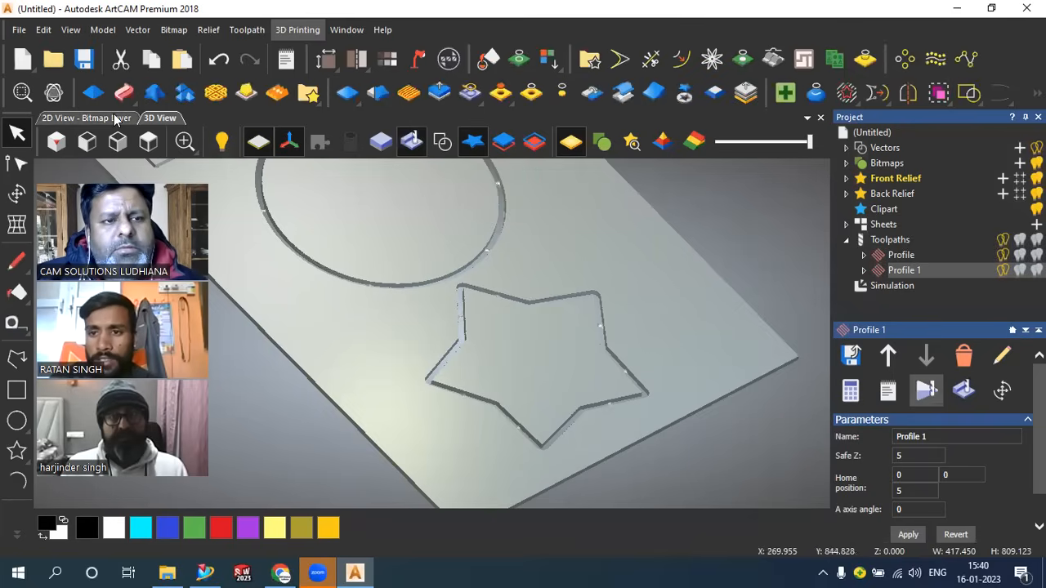
- Draw a rectangle about 551 mm wide and 856 mm high around the circle and star in the 2D view
{"action": "left_click", "coordinate": [119, 123]}
{"action": "scroll", "coordinate": [451, 379], "scroll_direction": "down", "scroll_amount": 2}
{"action": "scroll", "coordinate": [423, 398], "scroll_direction": "up", "scroll_amount": 1}
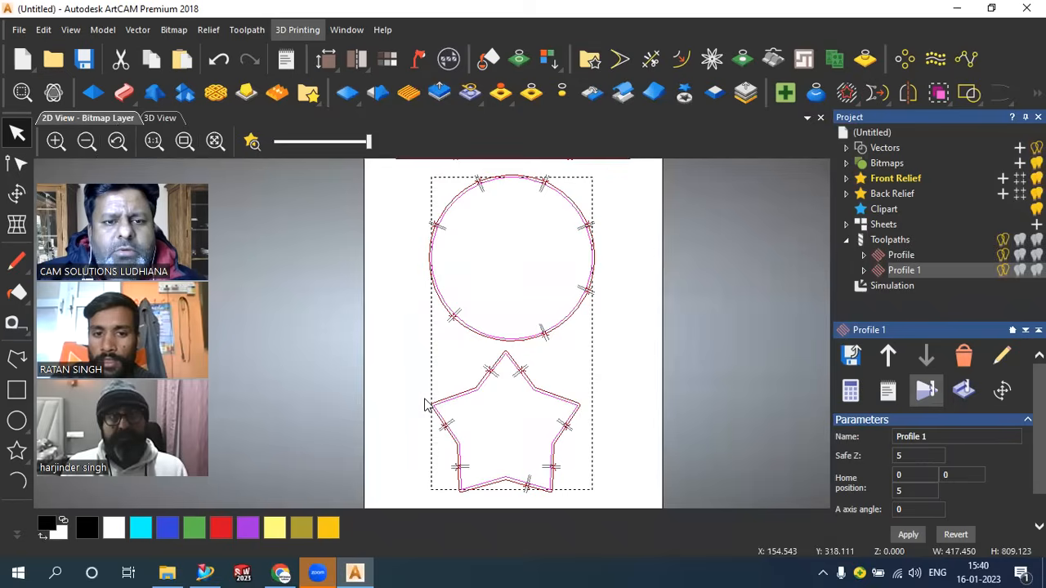
{"action": "left_click", "coordinate": [16, 390]}
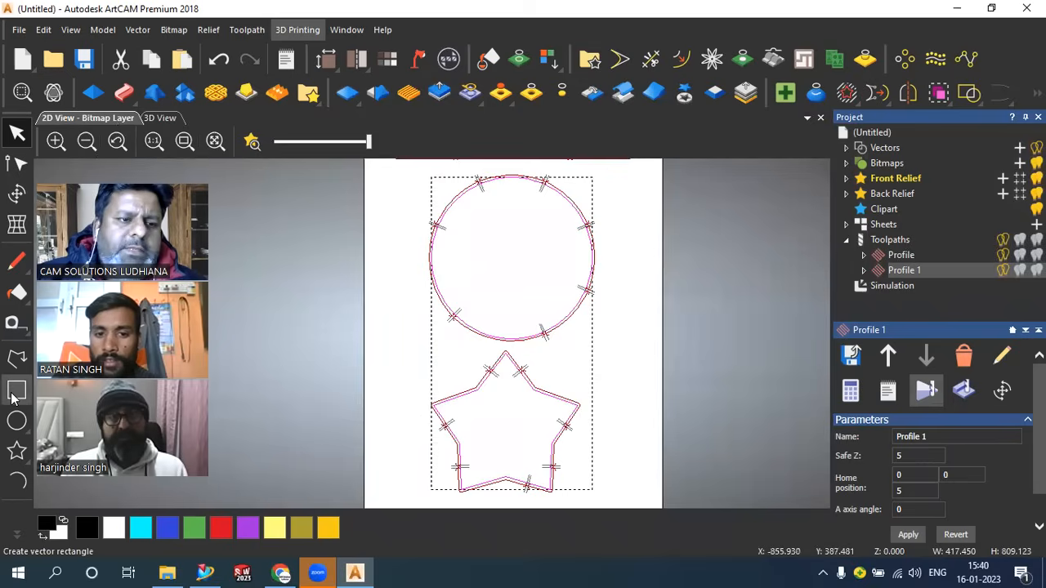
{"action": "left_click_drag", "start_coordinate": [403, 170], "coordinate": [616, 495]}
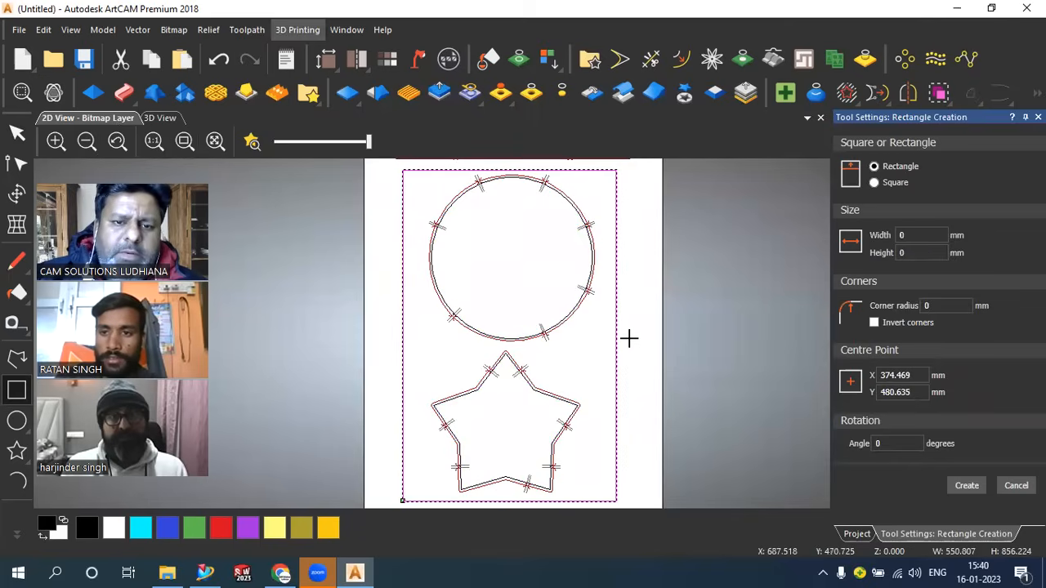
{"action": "scroll", "coordinate": [641, 341], "scroll_direction": "down", "scroll_amount": 1}
{"action": "scroll", "coordinate": [528, 380], "scroll_direction": "up", "scroll_amount": 2}
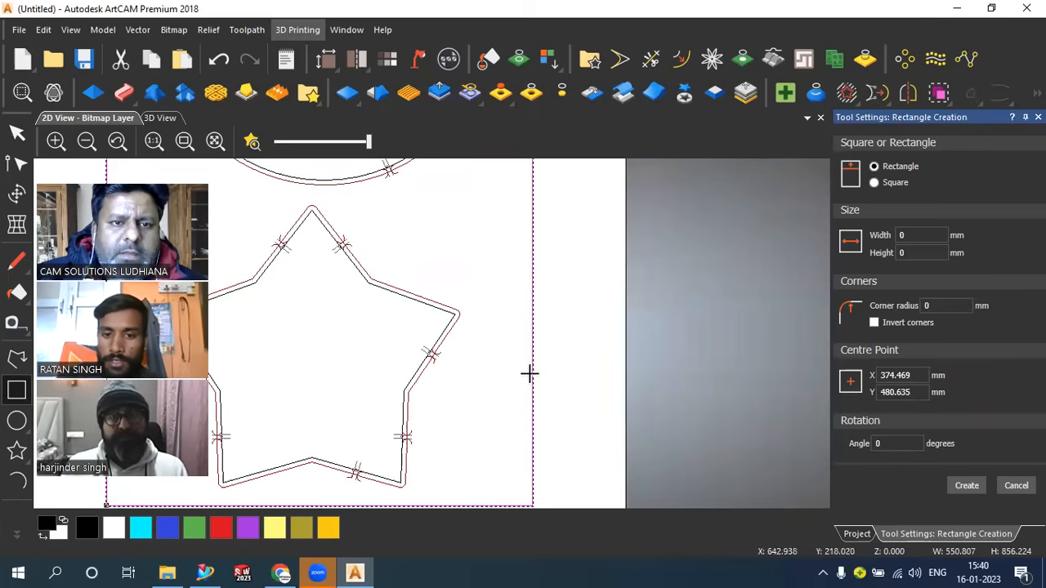
{"action": "scroll", "coordinate": [745, 369], "scroll_direction": "down", "scroll_amount": 1}
{"action": "scroll", "coordinate": [746, 369], "scroll_direction": "down", "scroll_amount": 1}
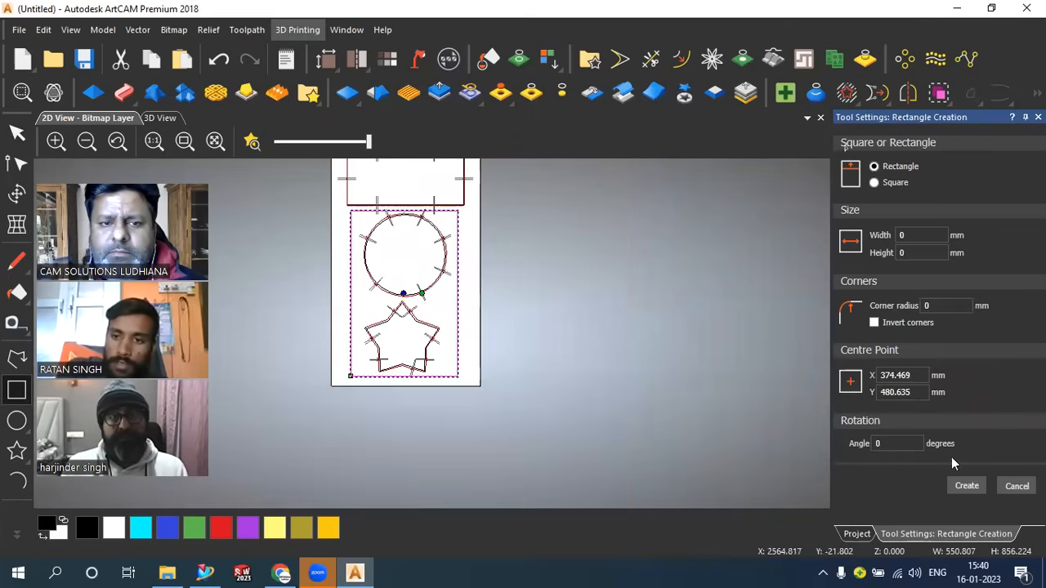
{"action": "left_click", "coordinate": [1016, 486]}
- Try to calculate an outside 2D profile toolpath for the circle, star and enclosing rectangle together without choosing a tool
{"action": "left_click", "coordinate": [536, 319]}
{"action": "scroll", "coordinate": [420, 292], "scroll_direction": "up", "scroll_amount": 1}
{"action": "left_click_drag", "start_coordinate": [514, 382], "coordinate": [372, 276]}
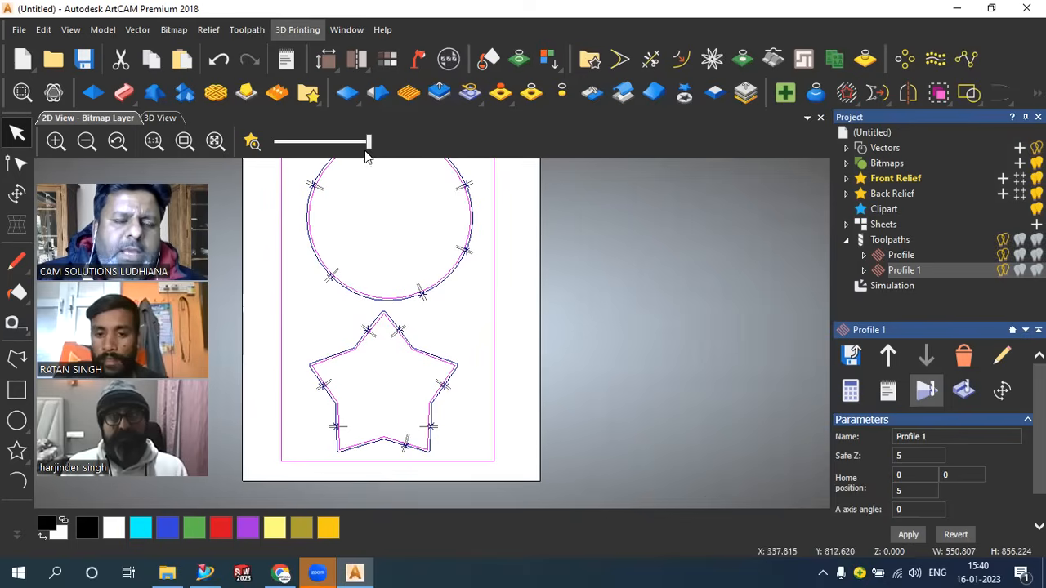
{"action": "left_click", "coordinate": [260, 31]}
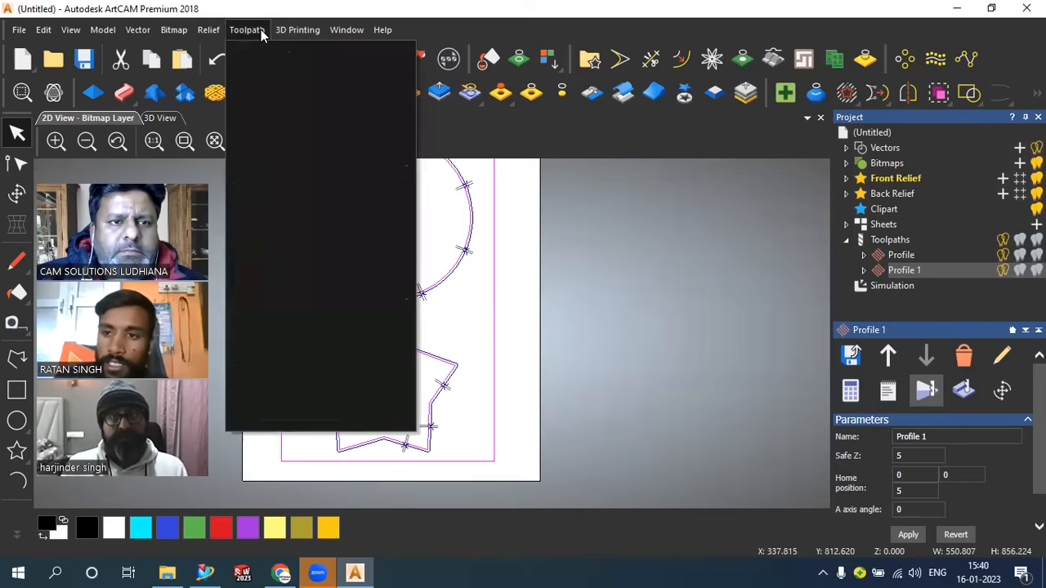
{"action": "mouse_move", "coordinate": [313, 105]}
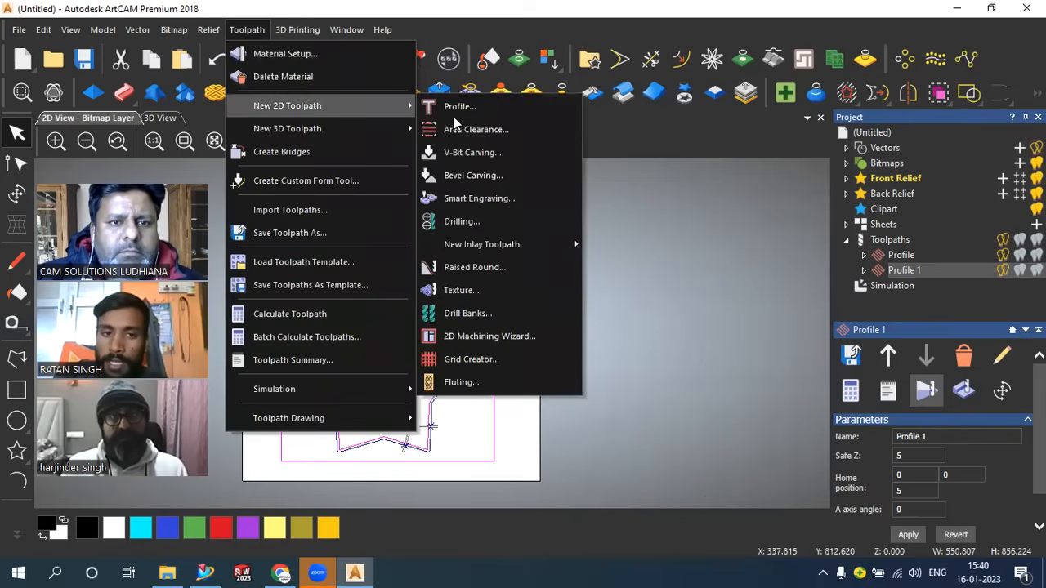
{"action": "left_click", "coordinate": [471, 107]}
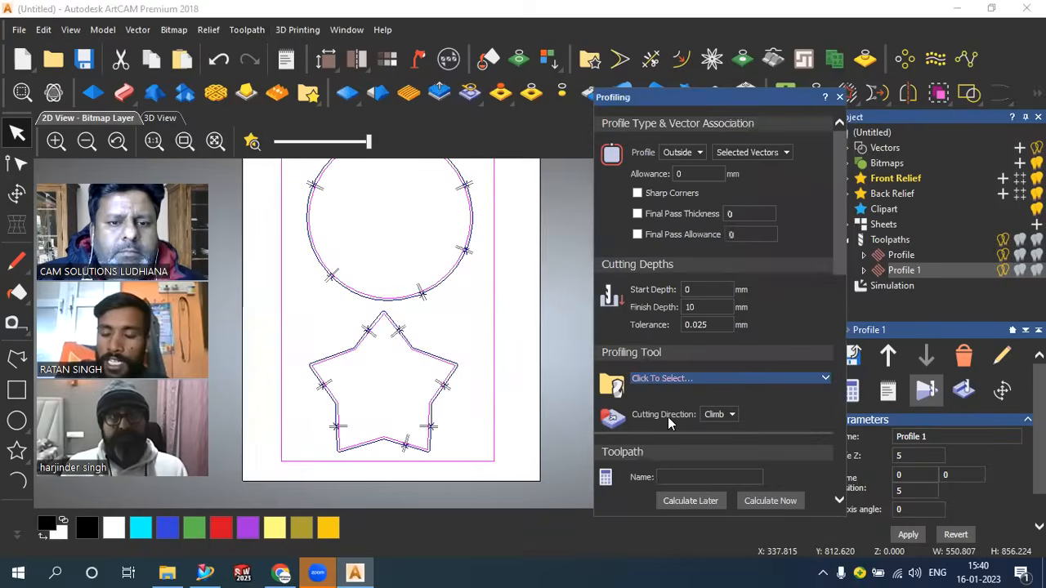
{"action": "left_click", "coordinate": [704, 497]}
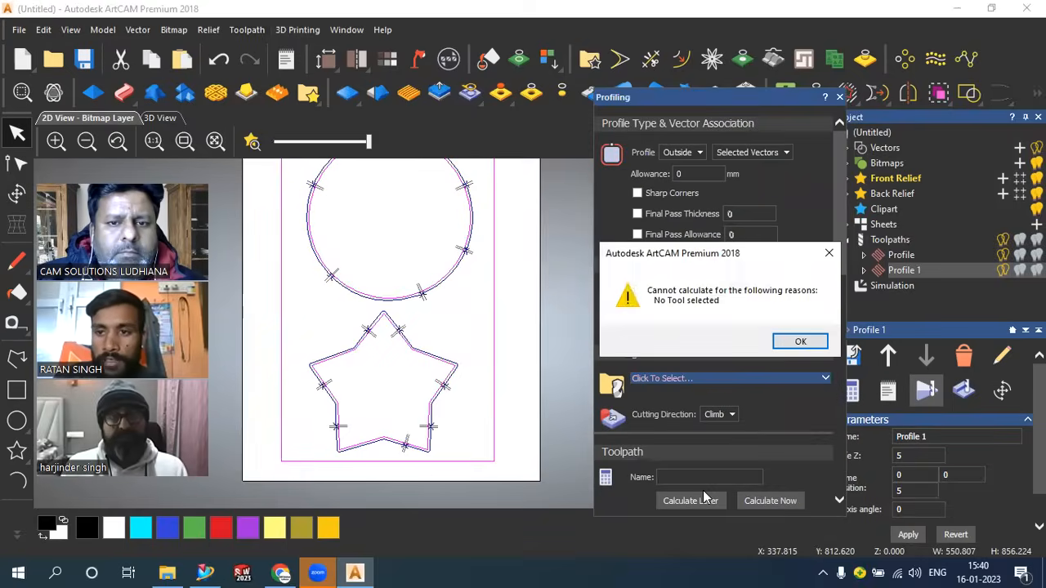
{"action": "left_click", "coordinate": [800, 343]}
{"action": "left_click", "coordinate": [526, 431]}
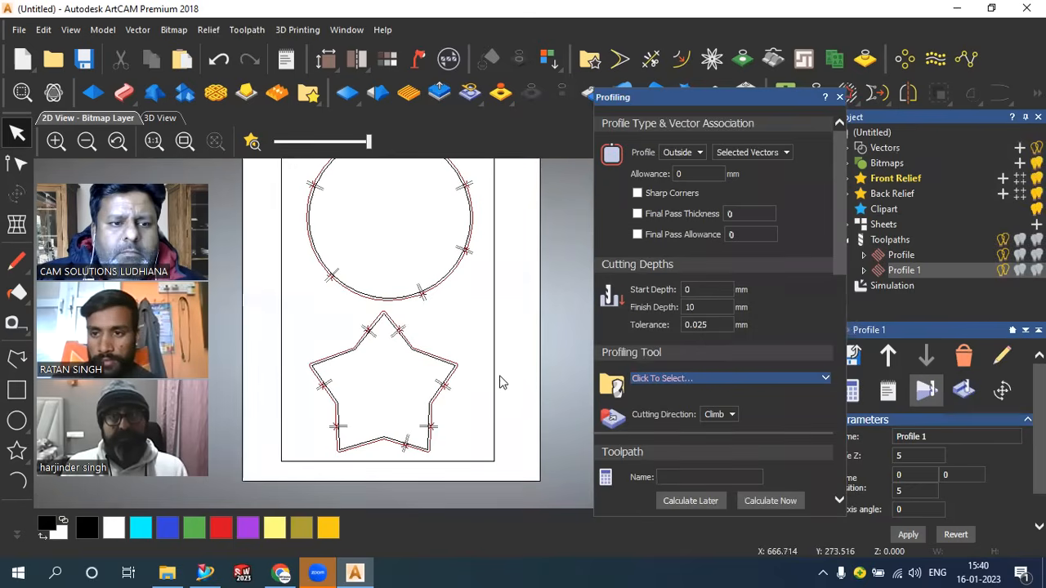
- Reselect the circle, star and enclosing rectangle, retry the profile calculation without a tool, and close the profiling settings
{"action": "left_click_drag", "start_coordinate": [502, 378], "coordinate": [420, 286]}
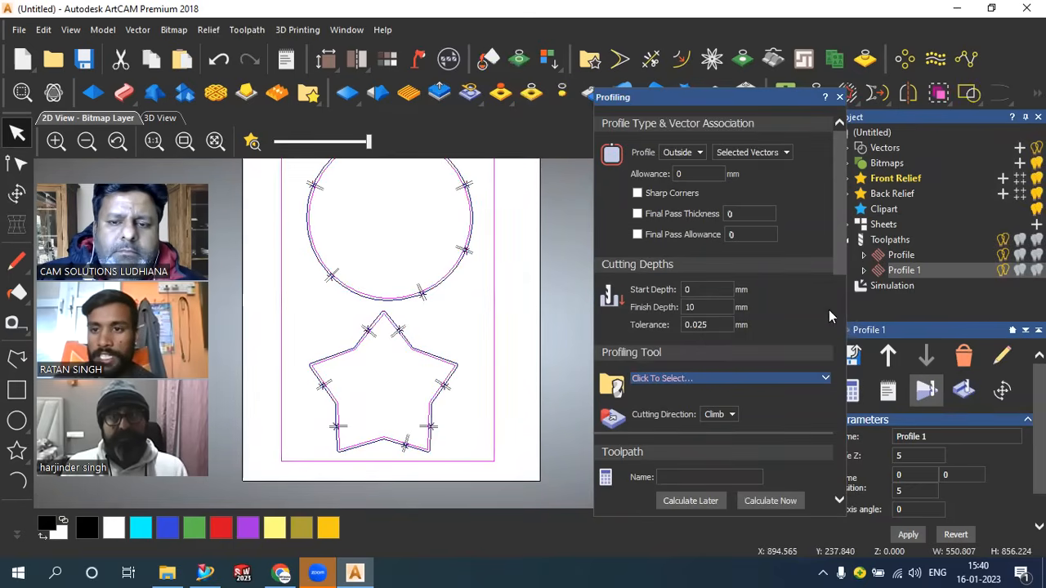
{"action": "left_click_drag", "start_coordinate": [842, 260], "coordinate": [858, 497]}
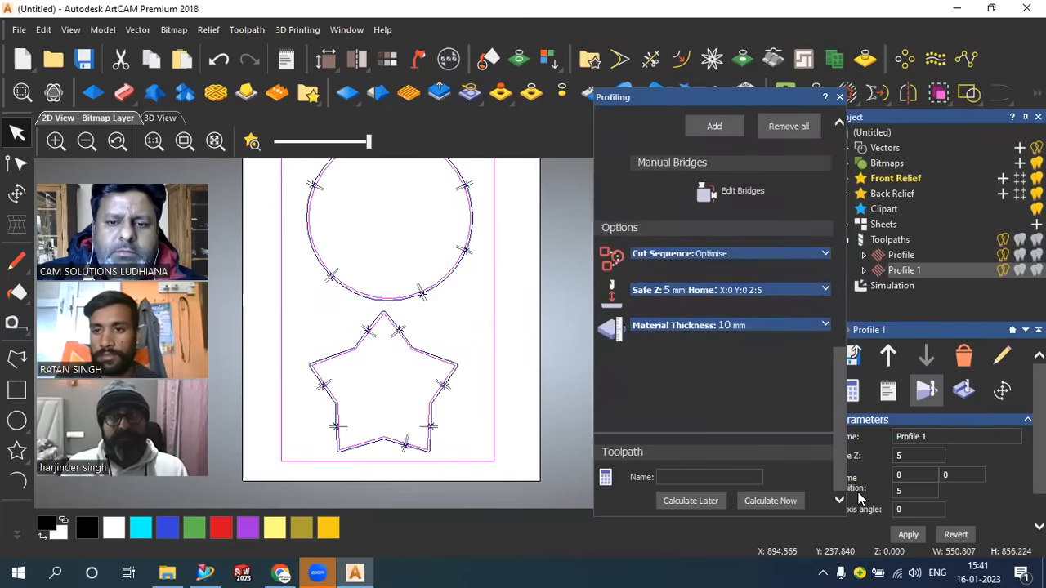
{"action": "left_click", "coordinate": [769, 500]}
{"action": "left_click", "coordinate": [808, 343]}
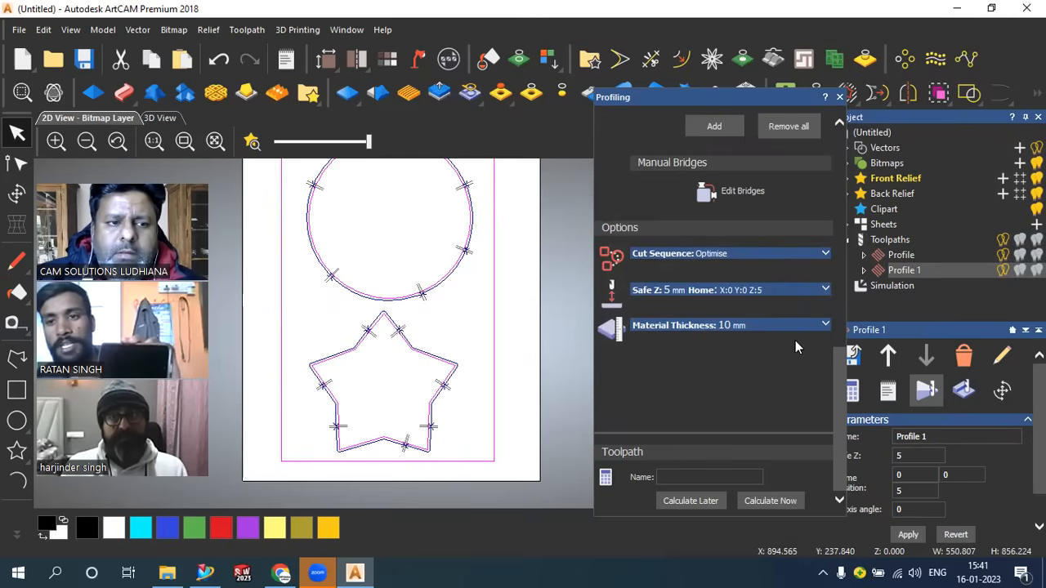
{"action": "left_click", "coordinate": [513, 331]}
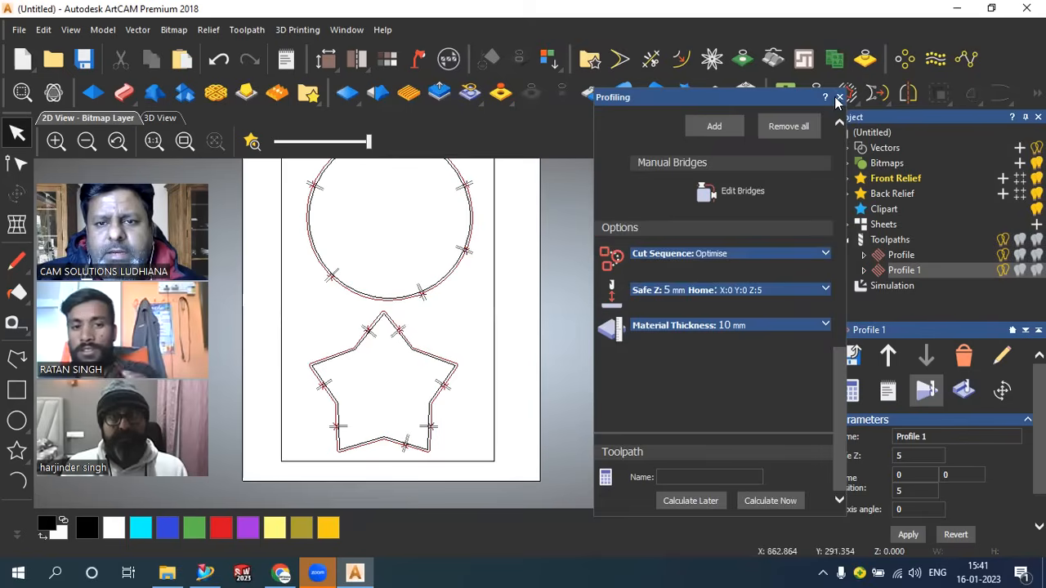
{"action": "left_click", "coordinate": [840, 97]}
{"action": "scroll", "coordinate": [522, 367], "scroll_direction": "down", "scroll_amount": 3}
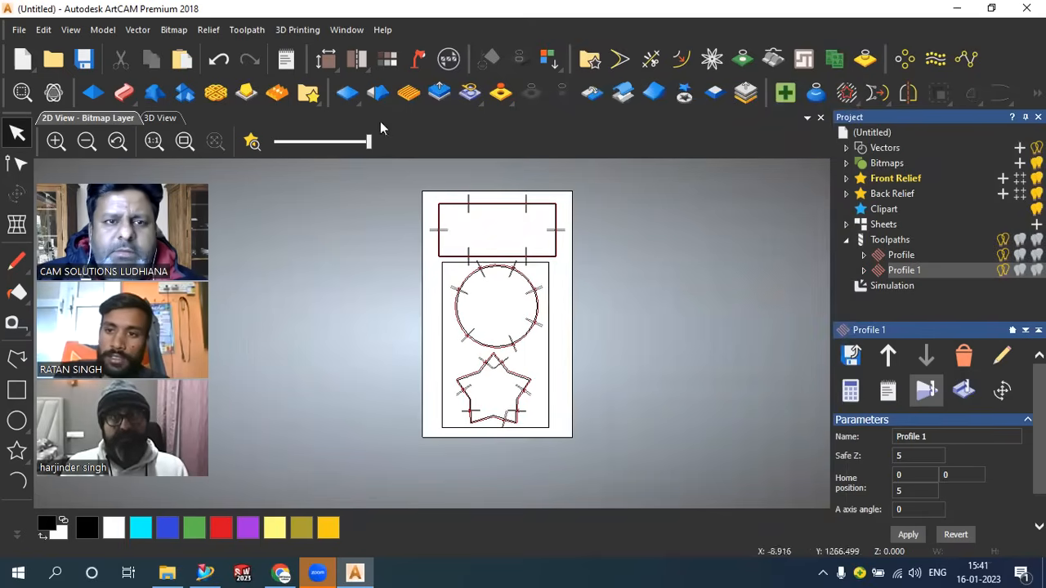
{"action": "left_click", "coordinate": [246, 29]}
{"action": "mouse_move", "coordinate": [357, 105]}
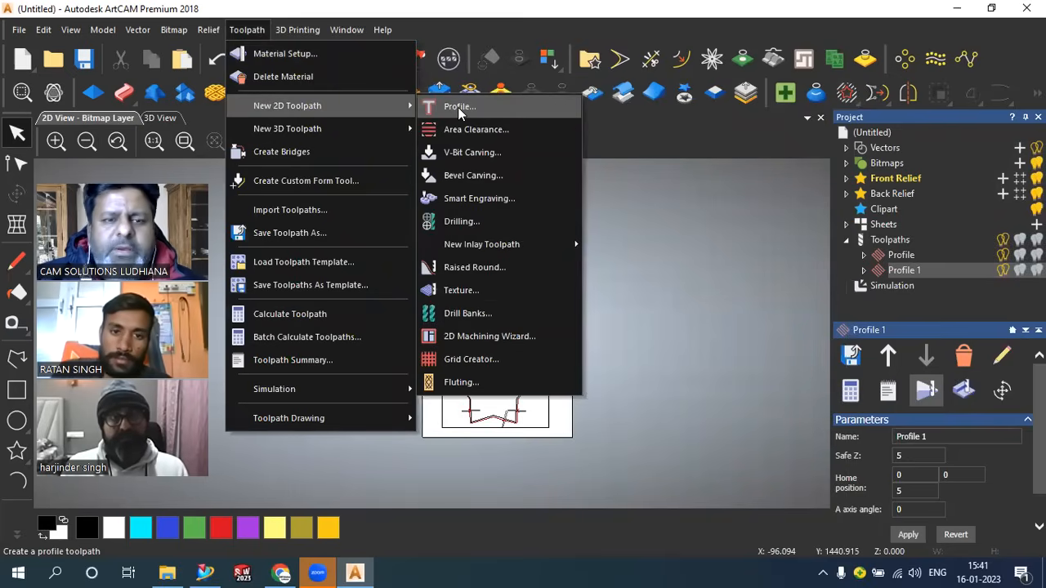
{"action": "left_click", "coordinate": [658, 268]}
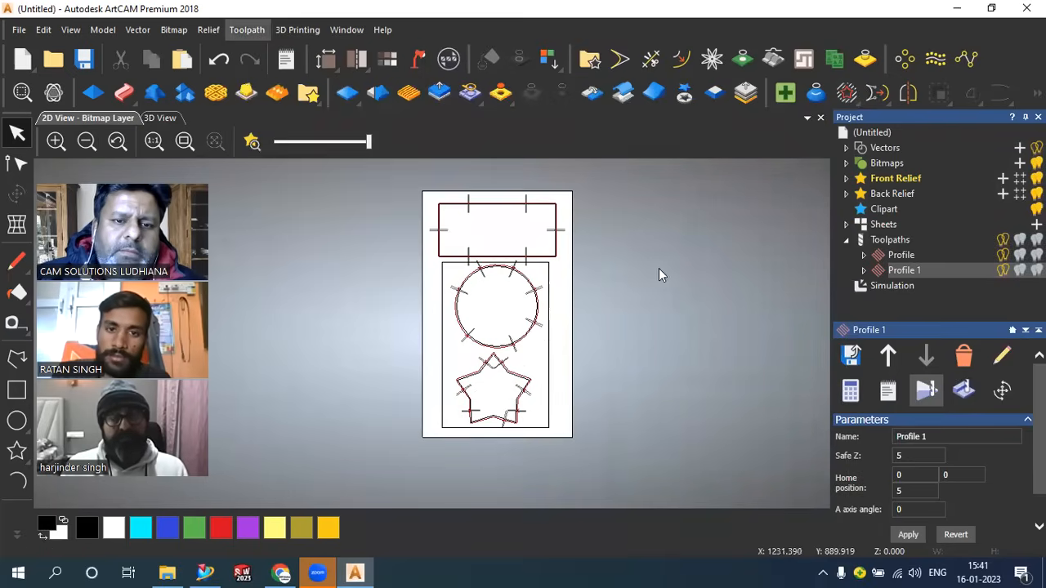
{"action": "scroll", "coordinate": [548, 337], "scroll_direction": "up", "scroll_amount": 2}
{"action": "scroll", "coordinate": [497, 281], "scroll_direction": "down", "scroll_amount": 2}
{"action": "scroll", "coordinate": [435, 382], "scroll_direction": "up", "scroll_amount": 2}
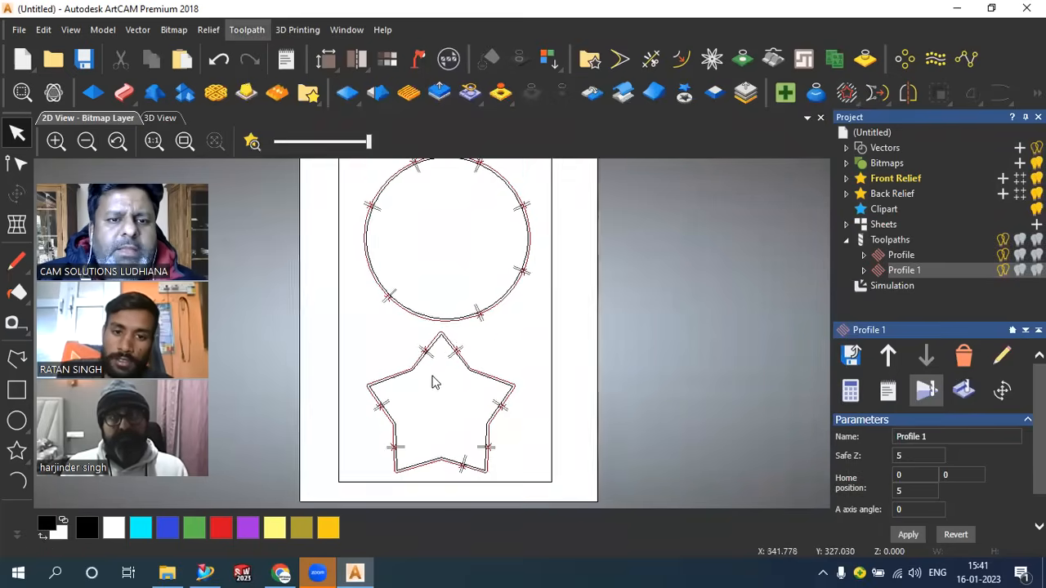
- Delete the rectangle that encloses the circle and star in the 2D view
{"action": "left_click_drag", "start_coordinate": [521, 362], "coordinate": [516, 355]}
{"action": "left_click", "coordinate": [517, 354]}
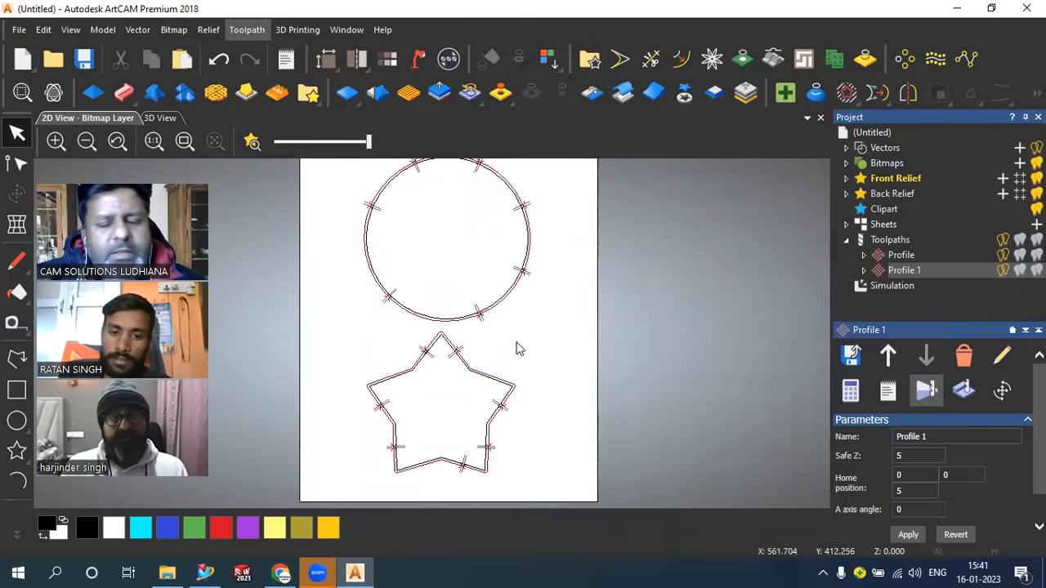
{"action": "scroll", "coordinate": [517, 351], "scroll_direction": "down", "scroll_amount": 2}
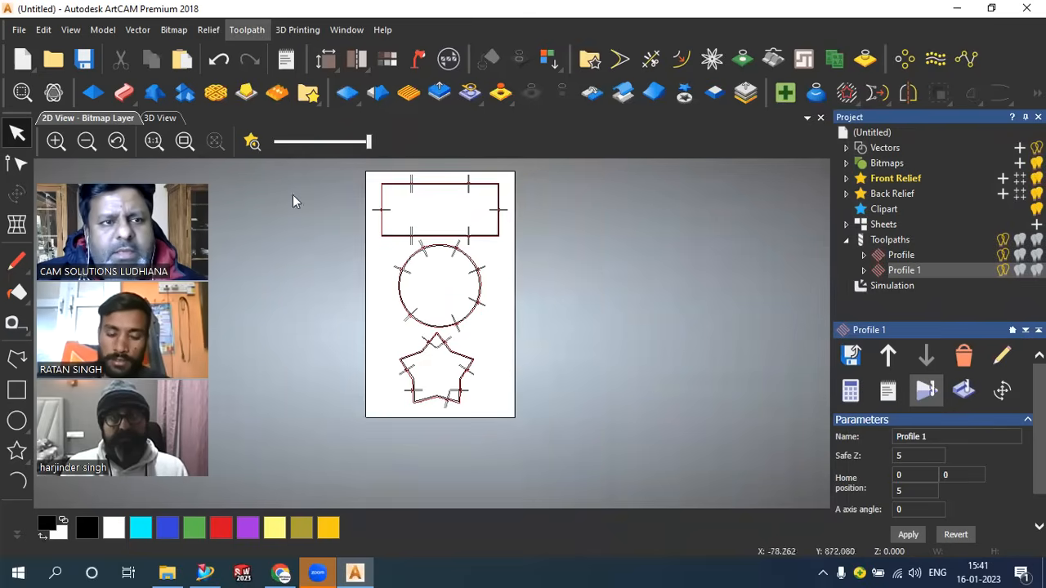
{"action": "left_click", "coordinate": [10, 393]}
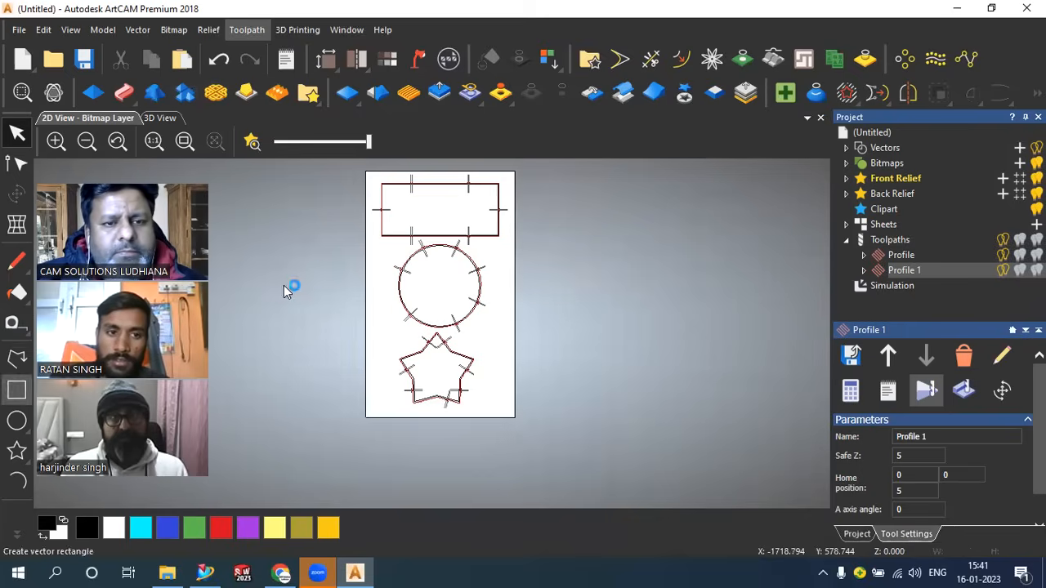
{"action": "left_click_drag", "start_coordinate": [382, 243], "coordinate": [498, 409]}
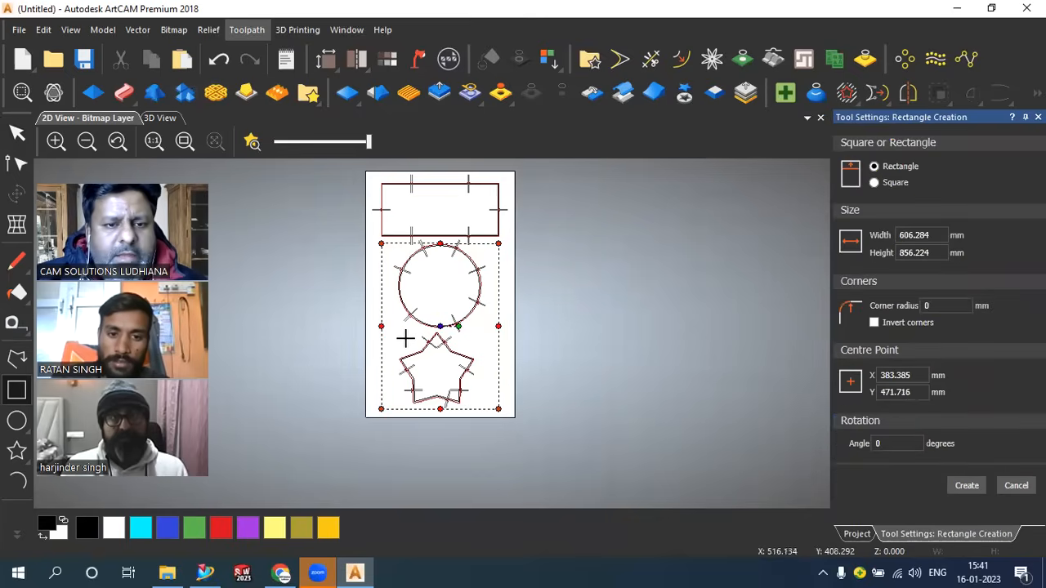
{"action": "left_click", "coordinate": [17, 132]}
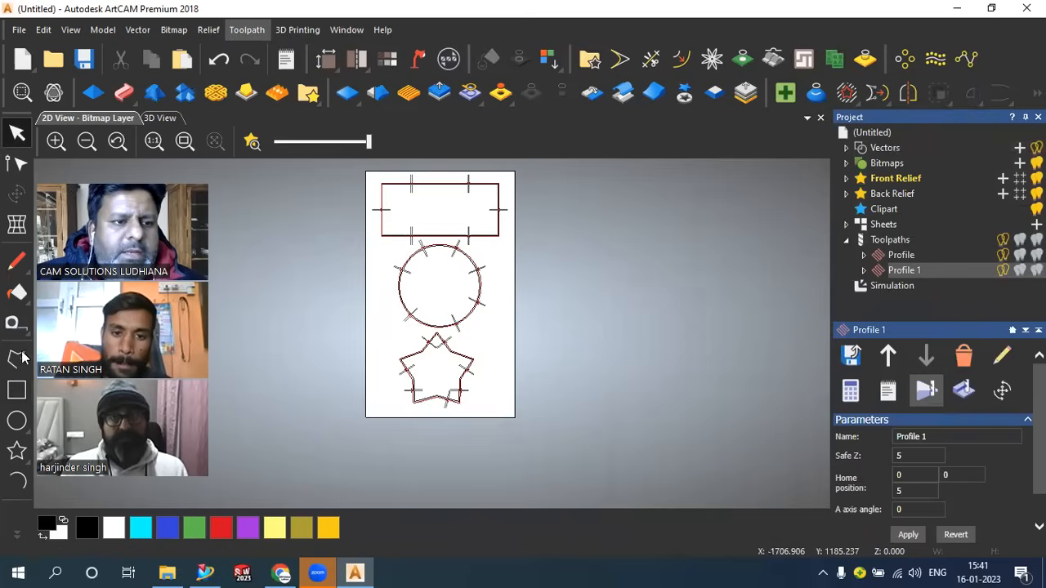
- Create a rectangle about 626 mm wide and 860 mm high around the circle and star
{"action": "left_click", "coordinate": [16, 391]}
{"action": "left_click_drag", "start_coordinate": [380, 244], "coordinate": [500, 408]}
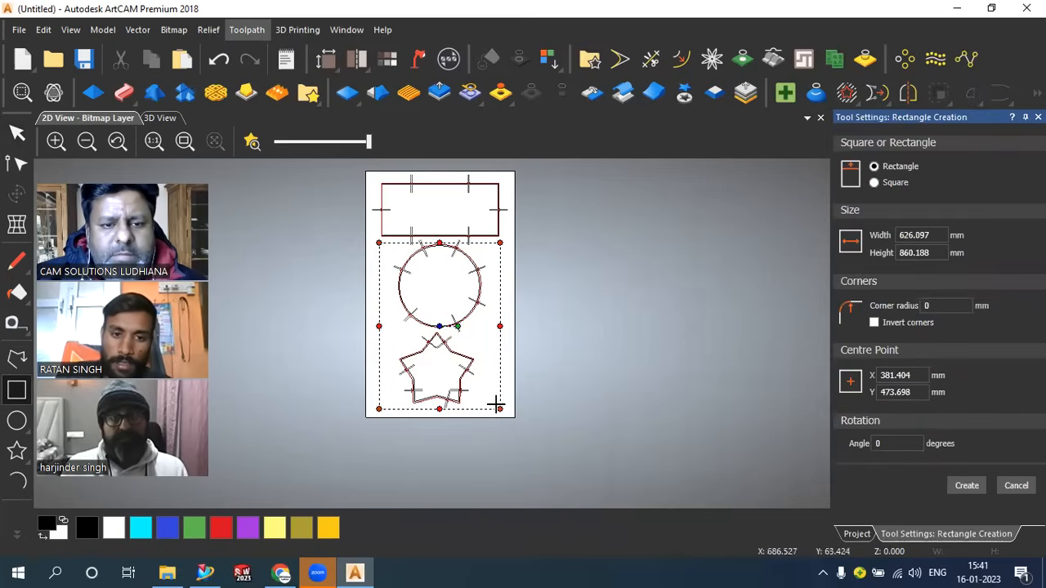
{"action": "left_click", "coordinate": [967, 486]}
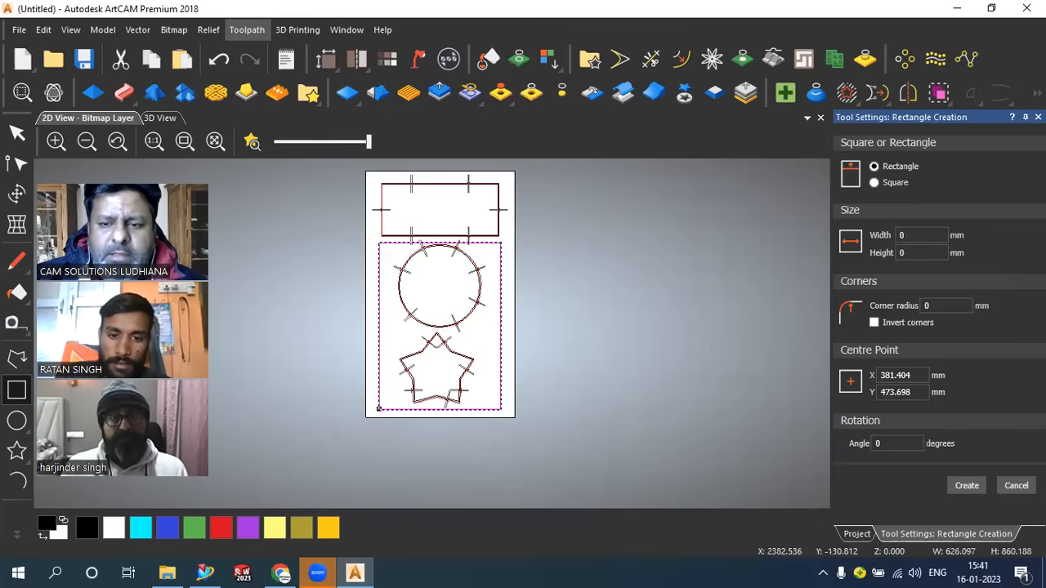
- Select the circle, star and enclosing rectangle, and set up a 2D area clearance toolpath using the End Mill 6 mm tool
{"action": "scroll", "coordinate": [466, 339], "scroll_direction": "up", "scroll_amount": 2}
{"action": "left_click_drag", "start_coordinate": [548, 394], "coordinate": [440, 286]}
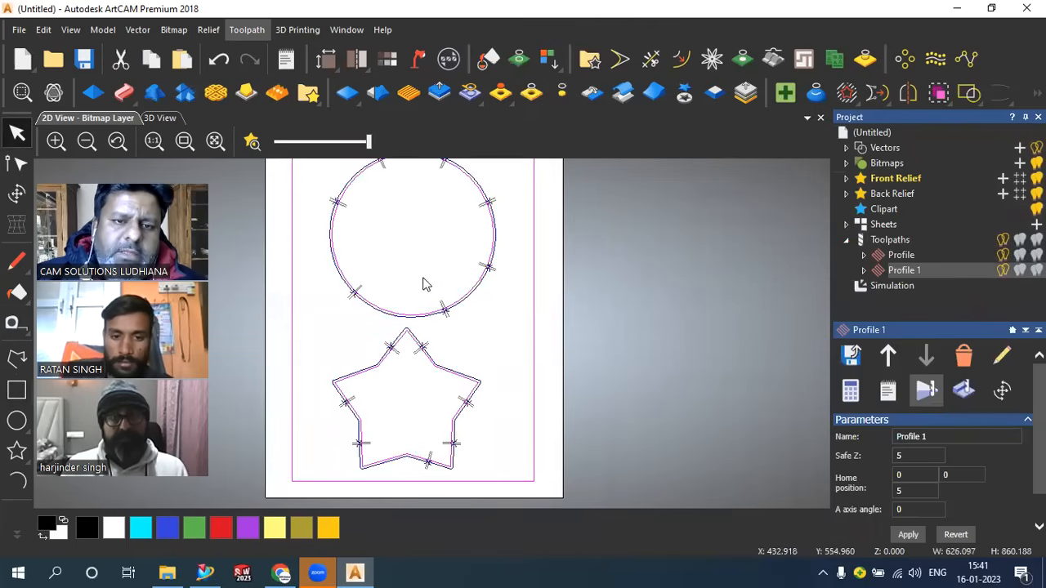
{"action": "left_click", "coordinate": [246, 29]}
{"action": "mouse_move", "coordinate": [292, 115]}
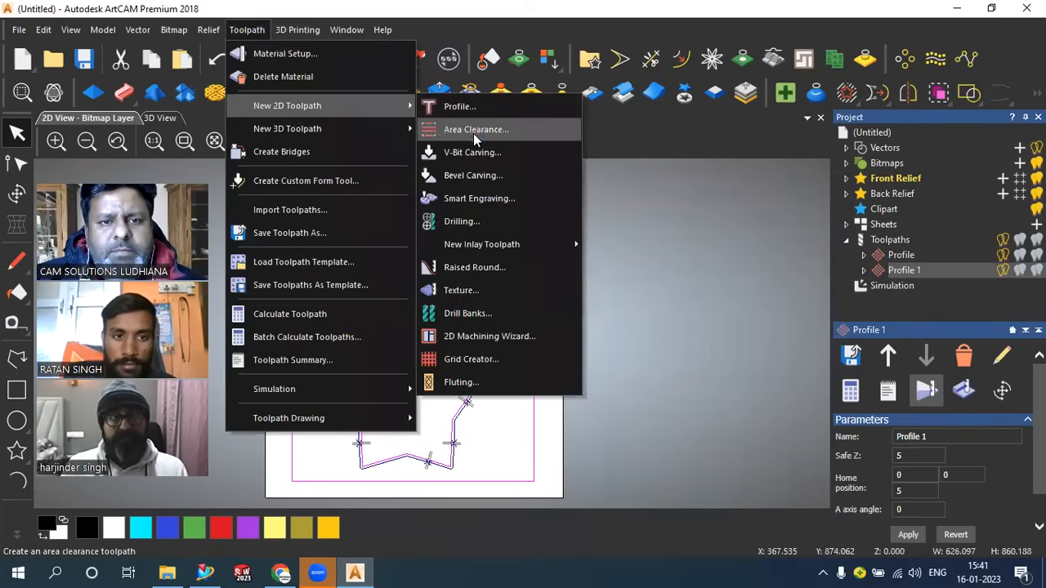
{"action": "left_click", "coordinate": [475, 130]}
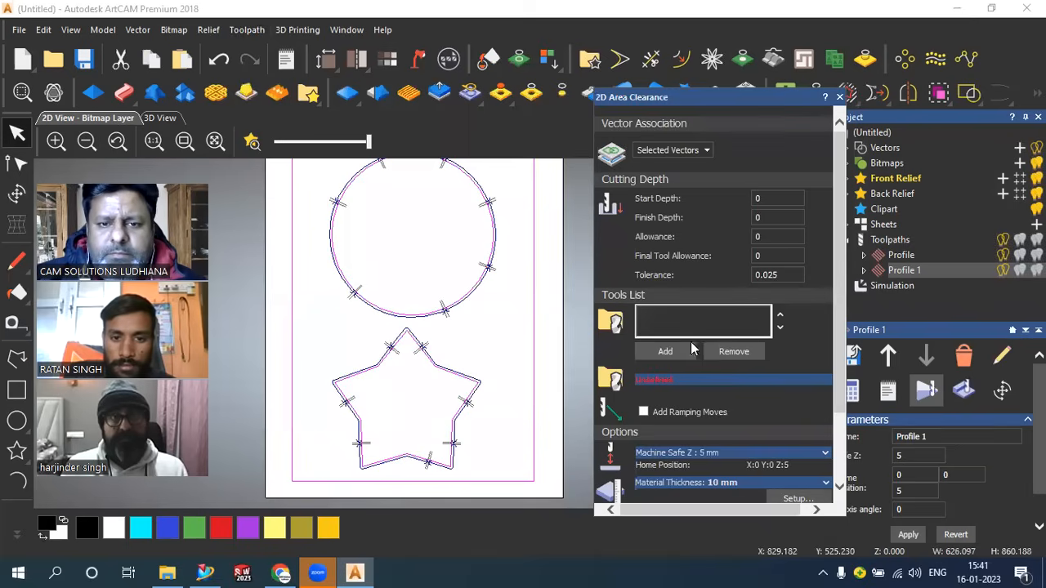
{"action": "left_click", "coordinate": [668, 351]}
{"action": "left_click", "coordinate": [368, 278]}
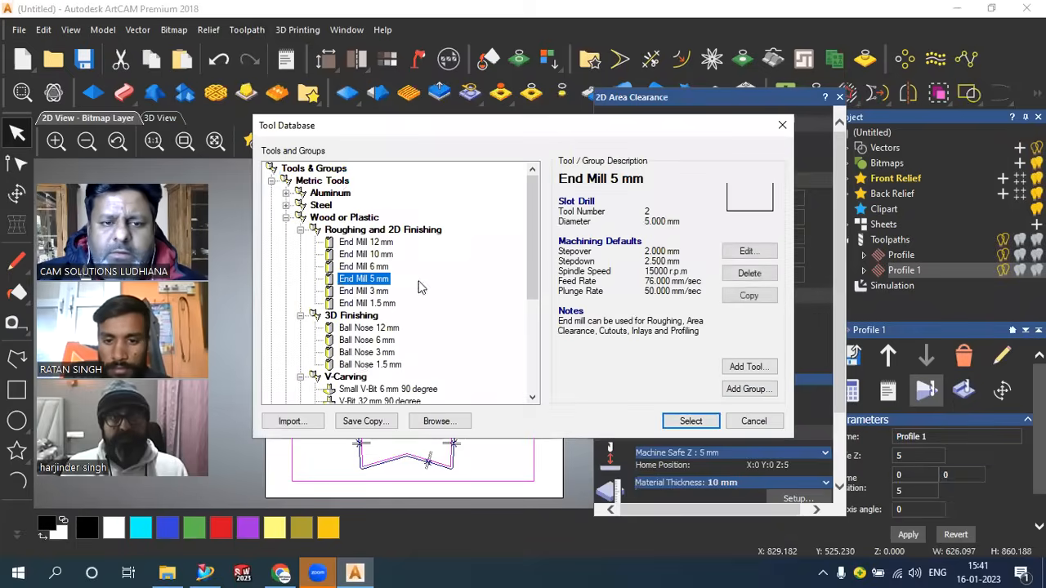
{"action": "left_click", "coordinate": [691, 420]}
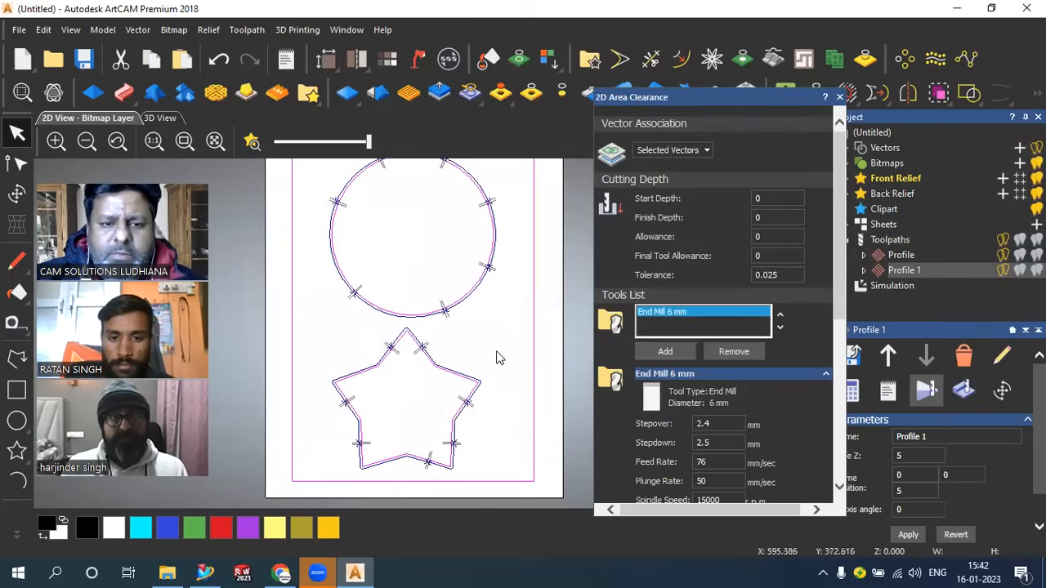
- Set the area clearance finish depth to 5 mm and choose the Offset clearance strategy
{"action": "left_click", "coordinate": [769, 220]}
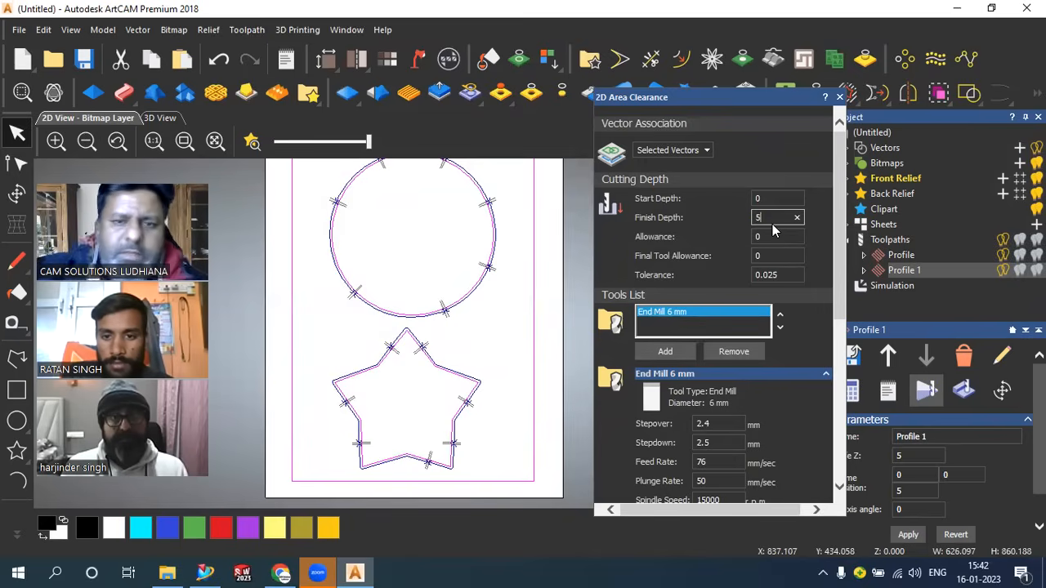
{"action": "scroll", "coordinate": [733, 237], "scroll_direction": "down", "scroll_amount": 1}
{"action": "scroll", "coordinate": [723, 308], "scroll_direction": "down", "scroll_amount": 2}
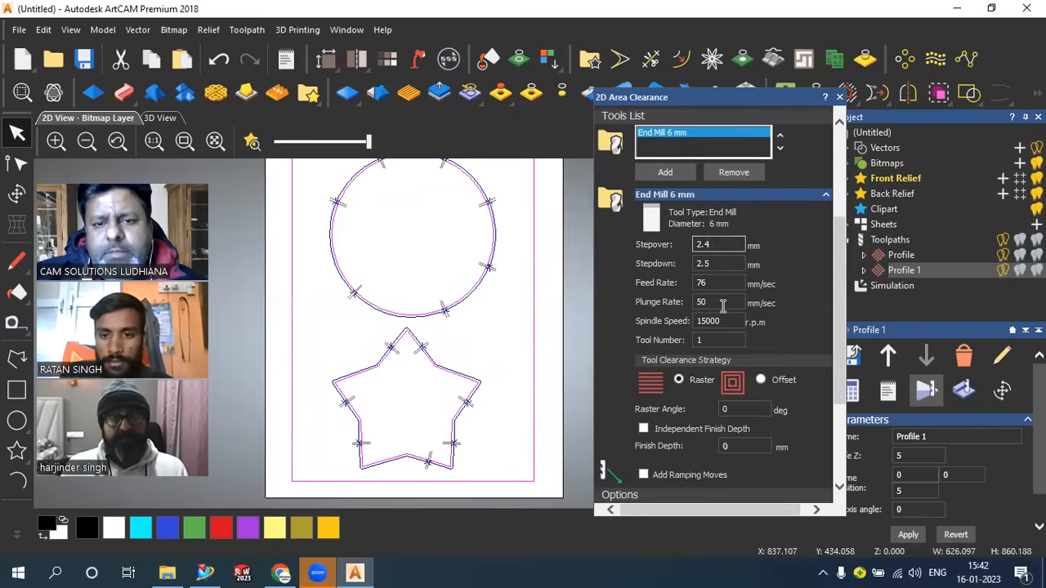
{"action": "scroll", "coordinate": [713, 274], "scroll_direction": "down", "scroll_amount": 2}
{"action": "scroll", "coordinate": [722, 275], "scroll_direction": "down", "scroll_amount": 1}
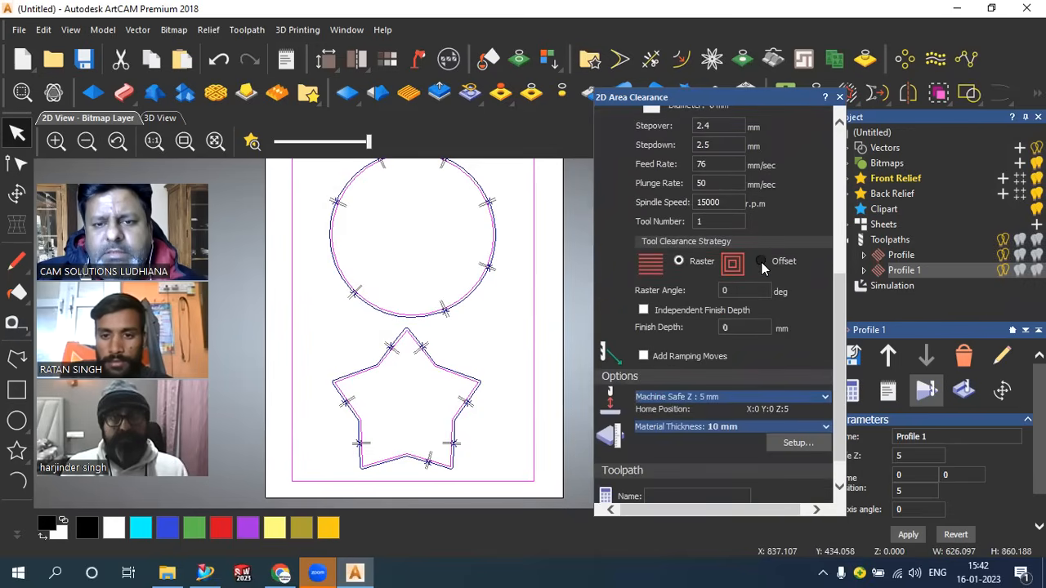
{"action": "left_click", "coordinate": [762, 262]}
{"action": "scroll", "coordinate": [739, 287], "scroll_direction": "down", "scroll_amount": 2}
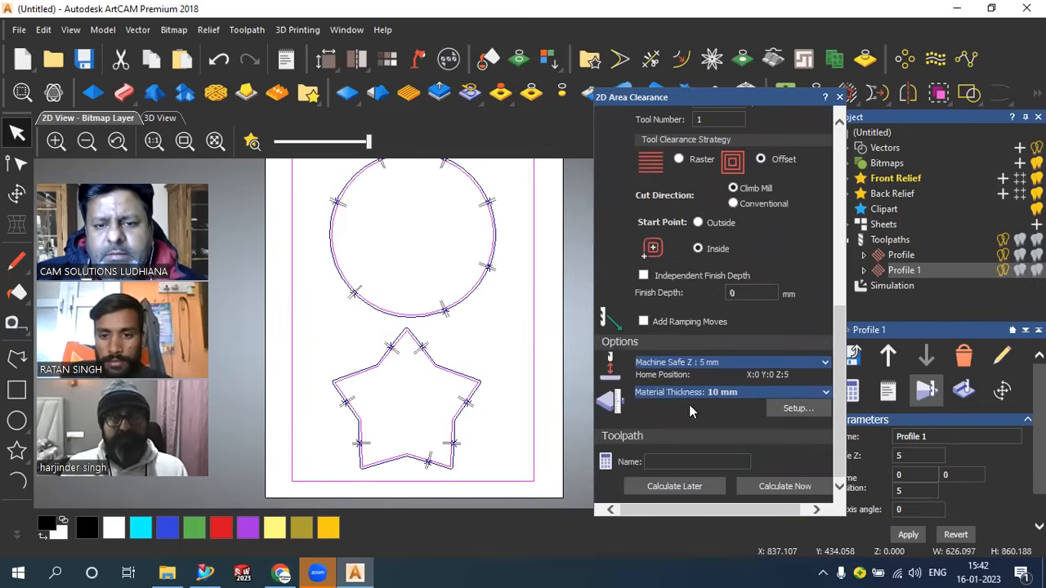
- Try to calculate the area clearance toolpath for all the currently selected vectors
{"action": "left_click", "coordinate": [768, 486]}
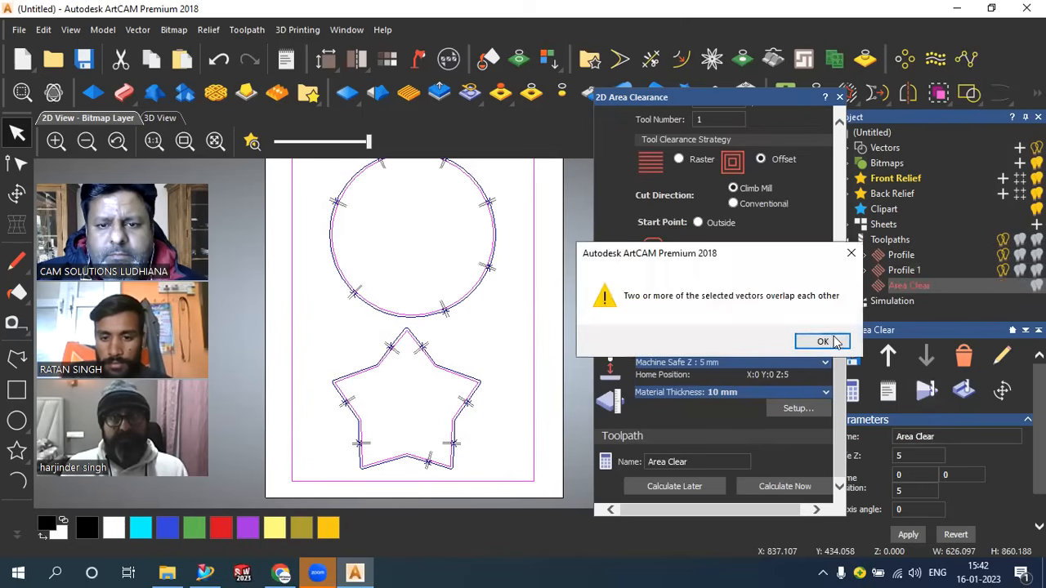
{"action": "left_click", "coordinate": [822, 342]}
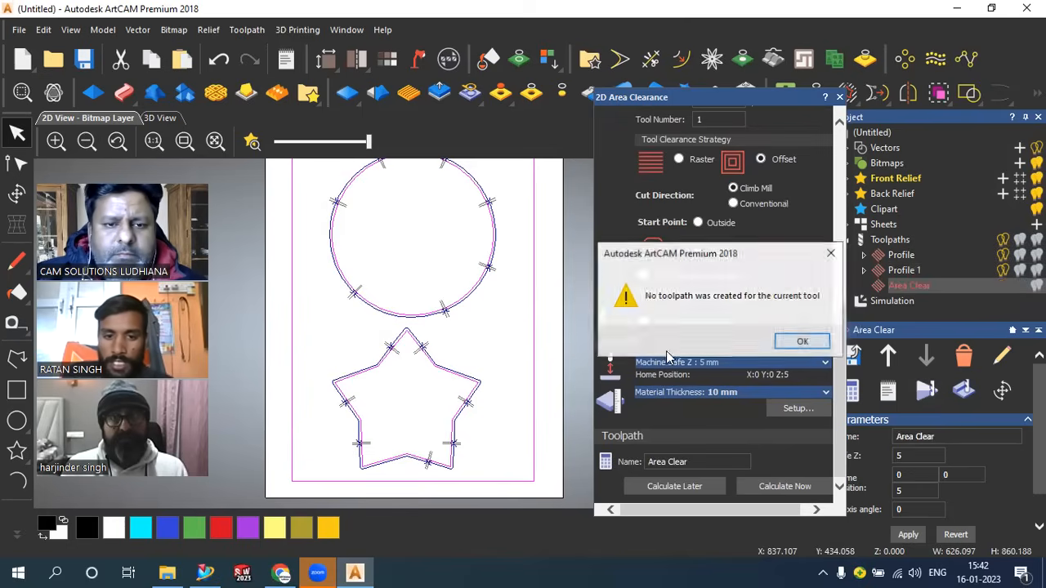
{"action": "left_click", "coordinate": [804, 344]}
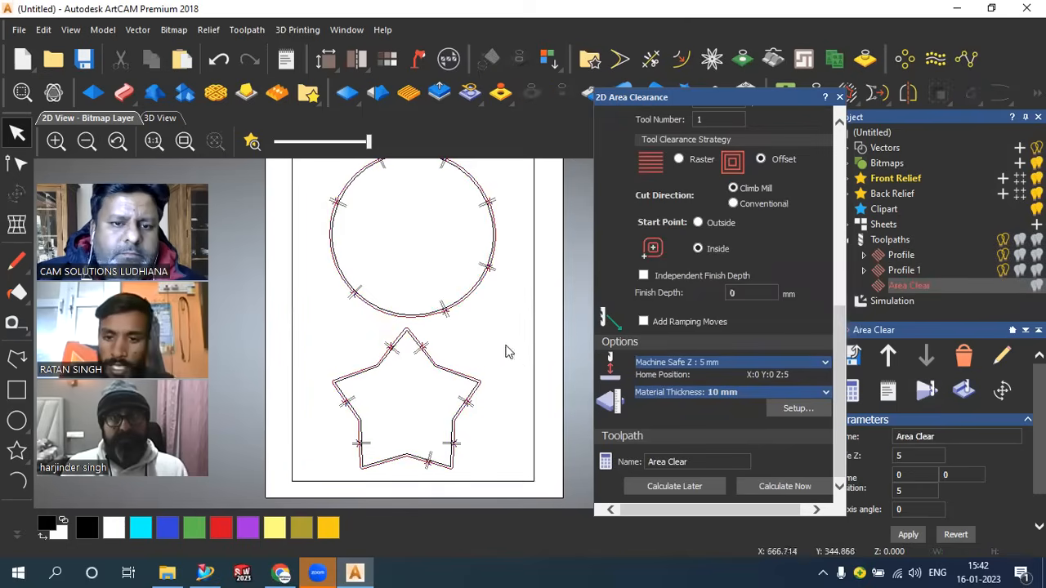
- Move the circle vector off its profile toolpath and delete it, and undo both changes
{"action": "left_click", "coordinate": [466, 298]}
{"action": "left_click_drag", "start_coordinate": [464, 296], "coordinate": [506, 327]}
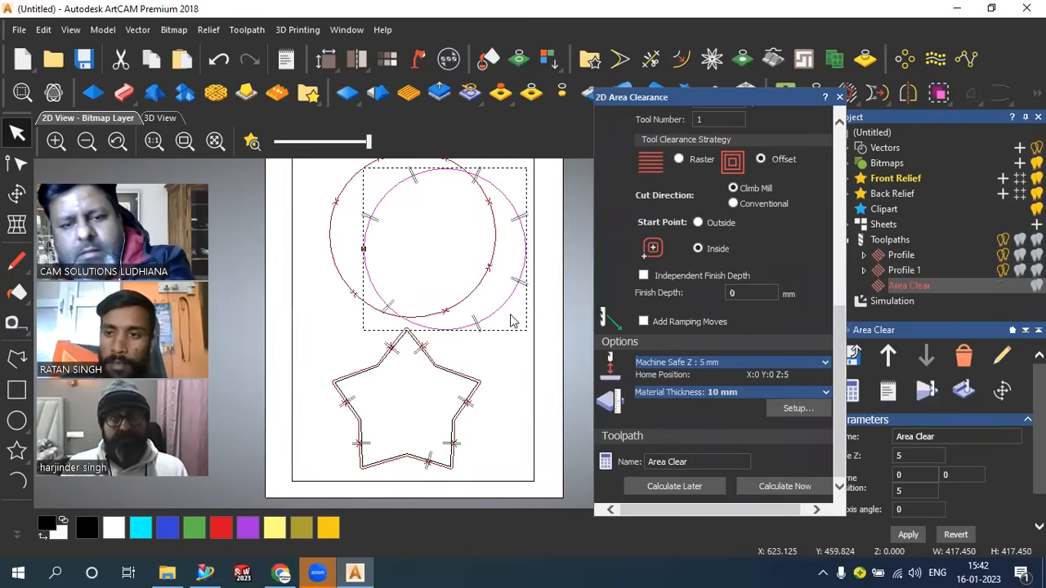
{"action": "key", "text": "Delete"}
{"action": "left_click", "coordinate": [459, 303]}
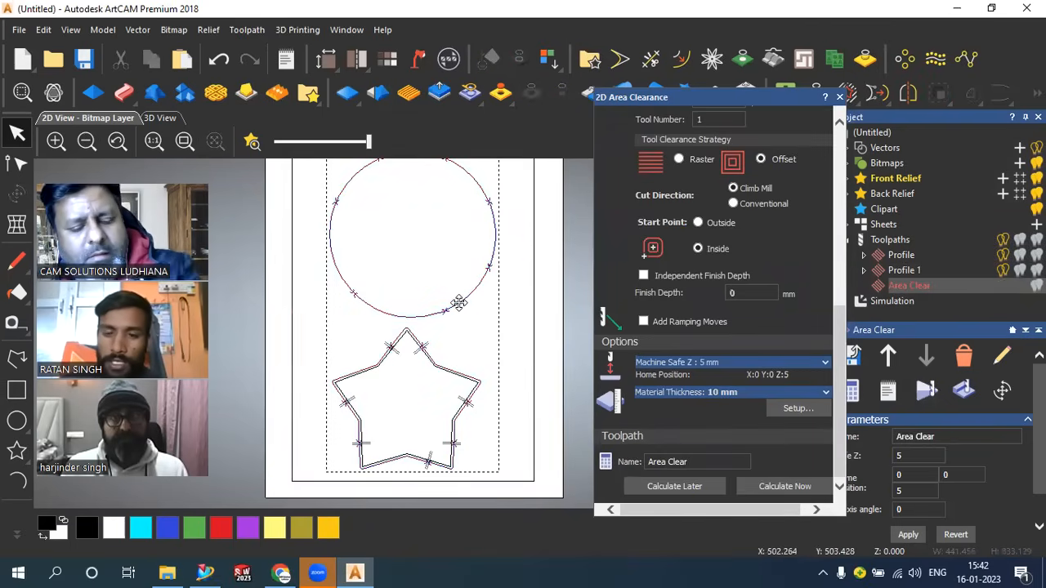
{"action": "key", "text": "ctrl+z"}
{"action": "key", "text": "ctrl+z"}
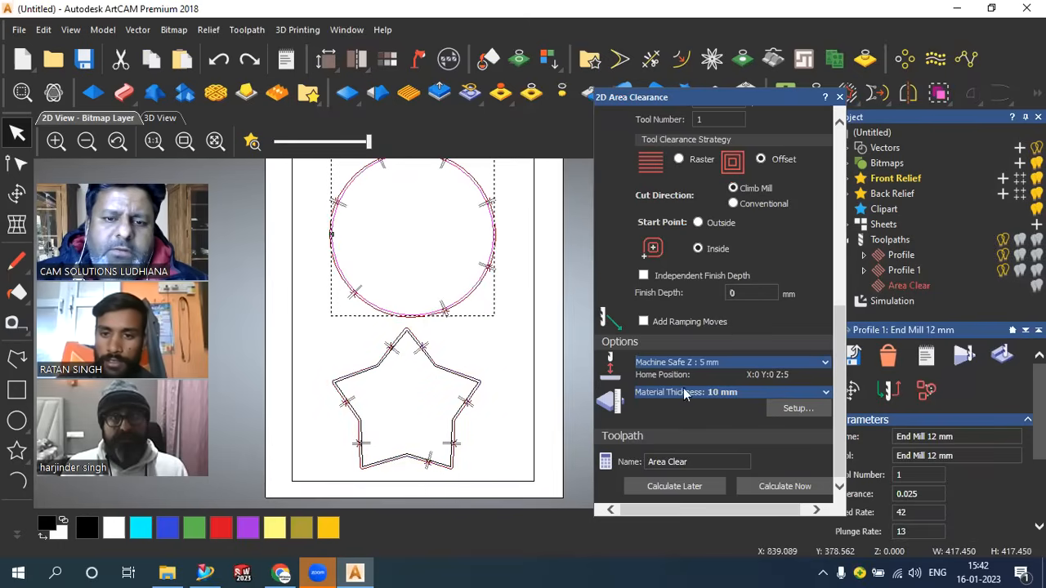
- Delete the enclosing rectangle and undo the deletion
{"action": "left_click", "coordinate": [532, 465]}
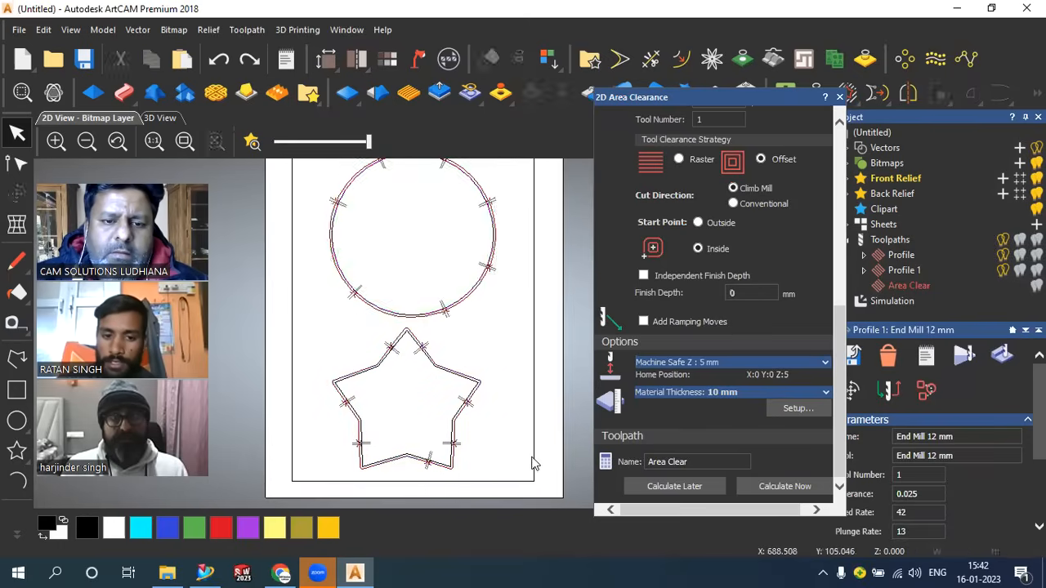
{"action": "left_click", "coordinate": [533, 470]}
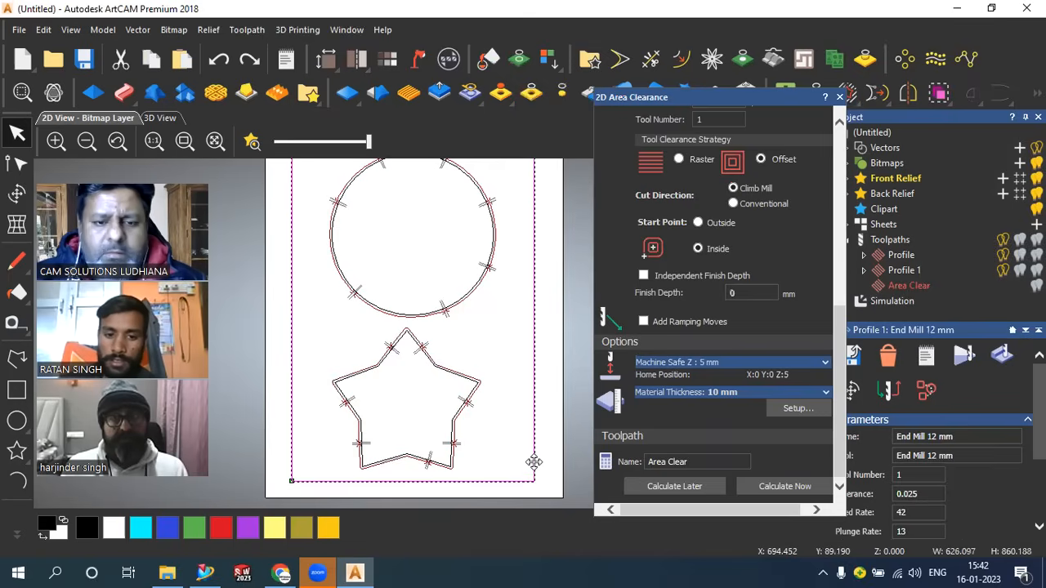
{"action": "key", "text": "Delete"}
{"action": "key", "text": "ctrl+z"}
- Select only the circle, star and enclosing rectangle vectors, calculate the area clearance toolpath, and close its settings
{"action": "left_click", "coordinate": [535, 472]}
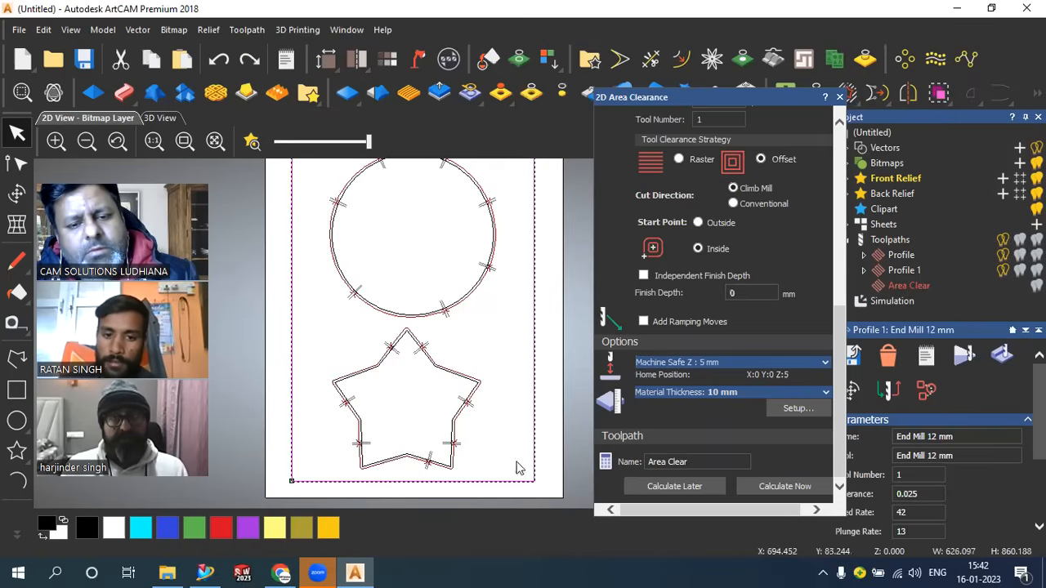
{"action": "left_click", "coordinate": [452, 462]}
{"action": "left_click", "coordinate": [463, 297]}
{"action": "left_click", "coordinate": [455, 377], "text": "shift"}
{"action": "left_click", "coordinate": [533, 356], "text": "shift"}
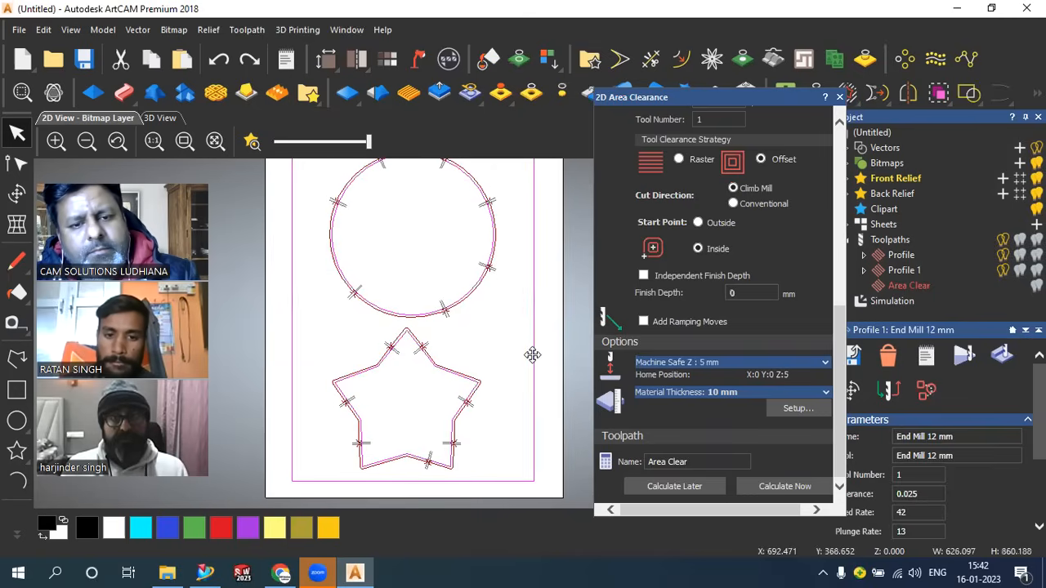
{"action": "left_click", "coordinate": [771, 485]}
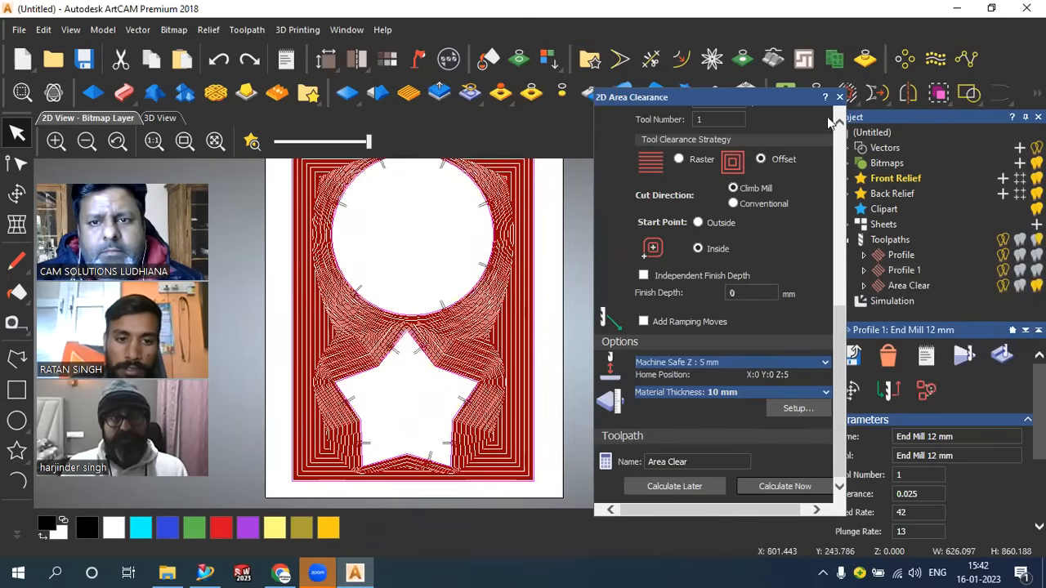
{"action": "left_click", "coordinate": [839, 99]}
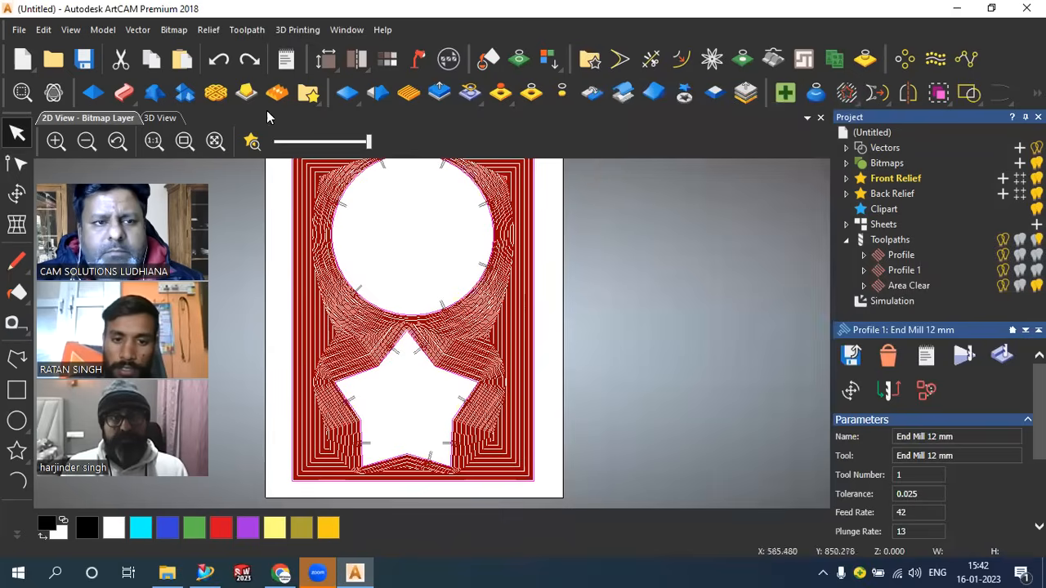
- Simulate the End Mill 12 mm toolpath of Profile 1 in the 3D view at fast speed
{"action": "left_click", "coordinate": [161, 118]}
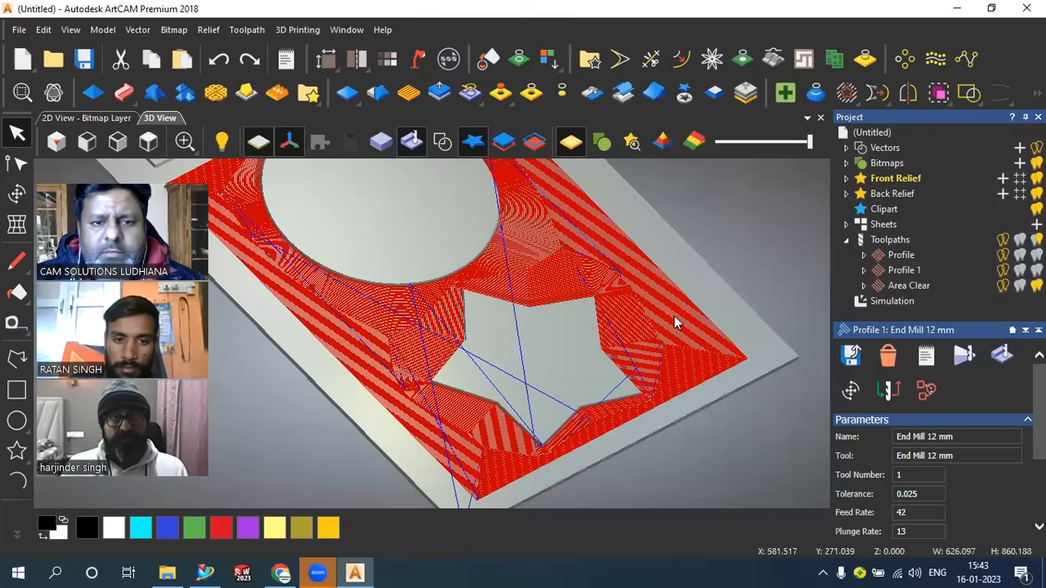
{"action": "left_click", "coordinate": [963, 356]}
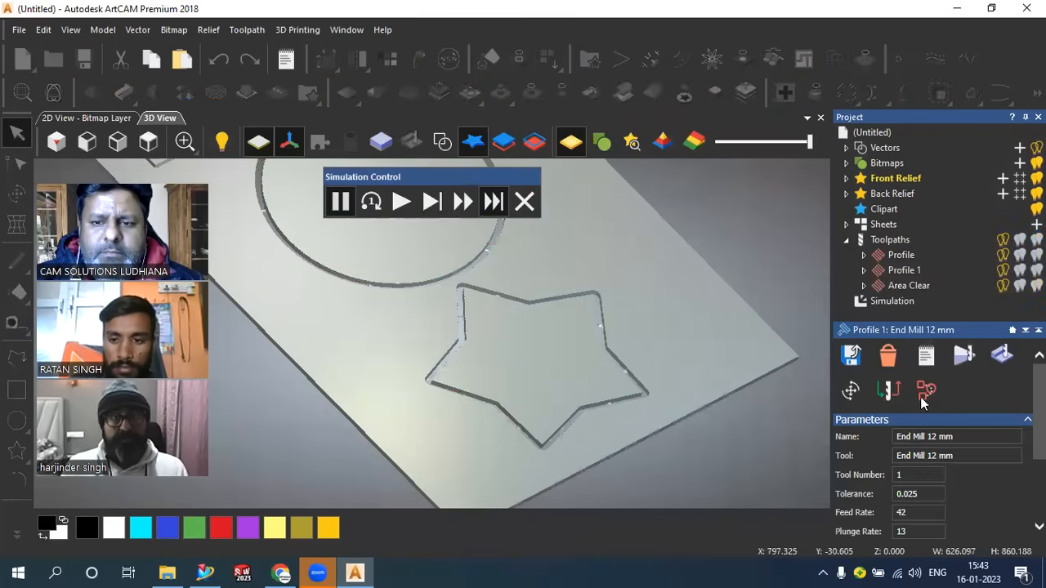
{"action": "left_click", "coordinate": [400, 202]}
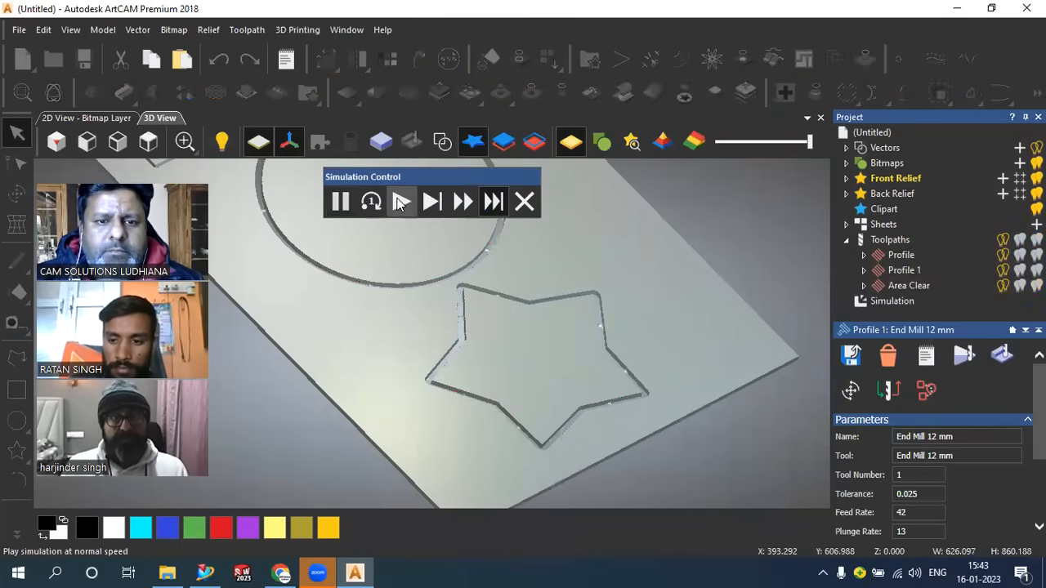
{"action": "left_click", "coordinate": [469, 204]}
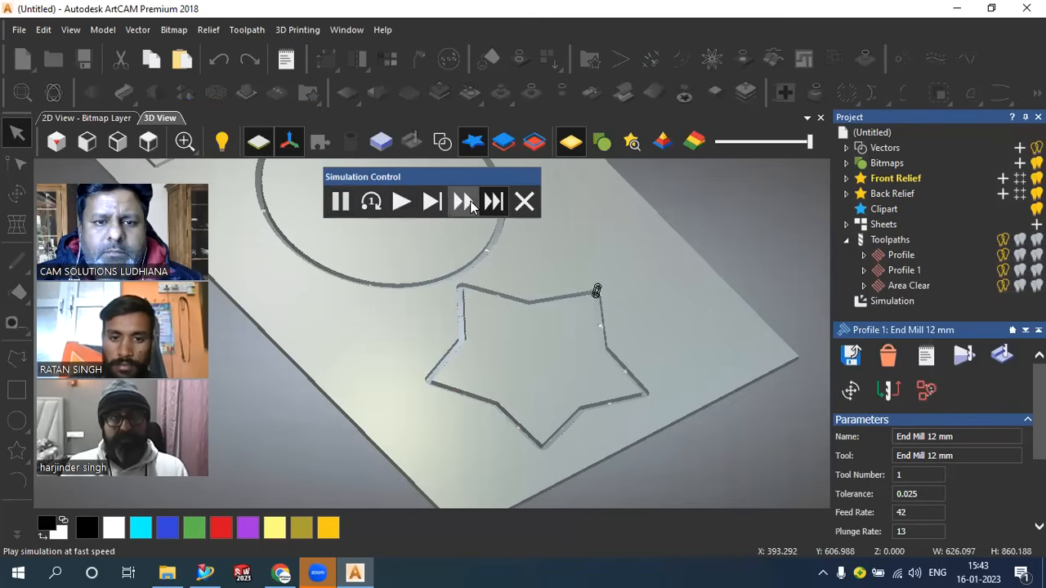
- Simulate the Area Clear toolpath at fast speed and inspect the machined block around the circle and star
{"action": "left_click", "coordinate": [908, 285]}
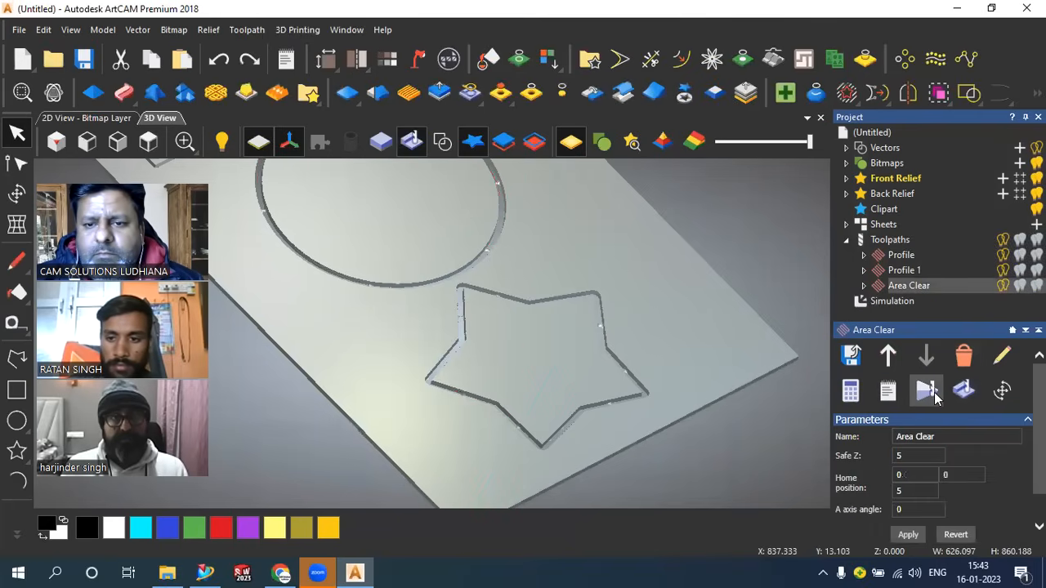
{"action": "left_click", "coordinate": [926, 391]}
{"action": "left_click", "coordinate": [403, 204]}
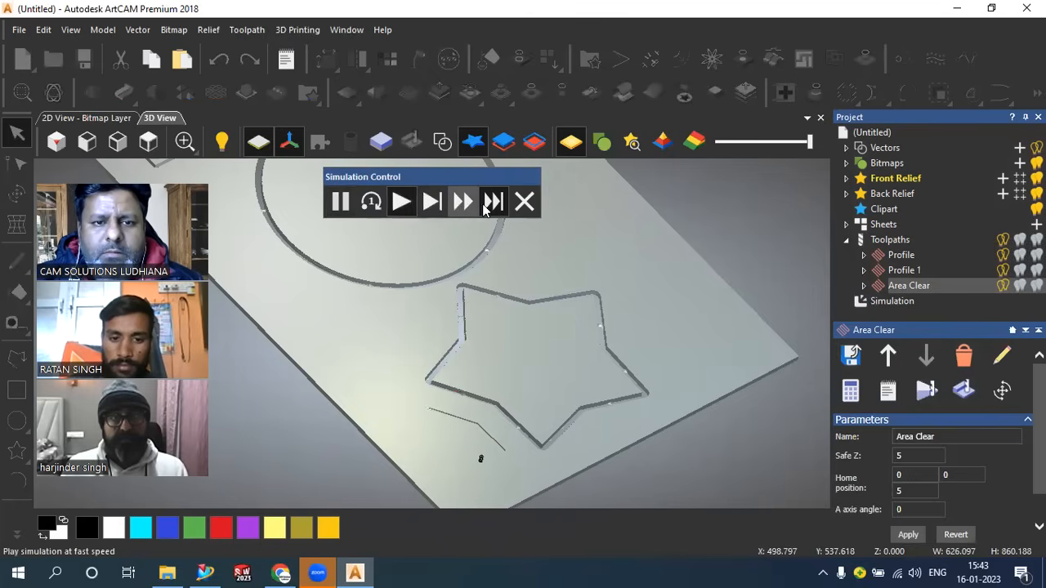
{"action": "left_click", "coordinate": [467, 207]}
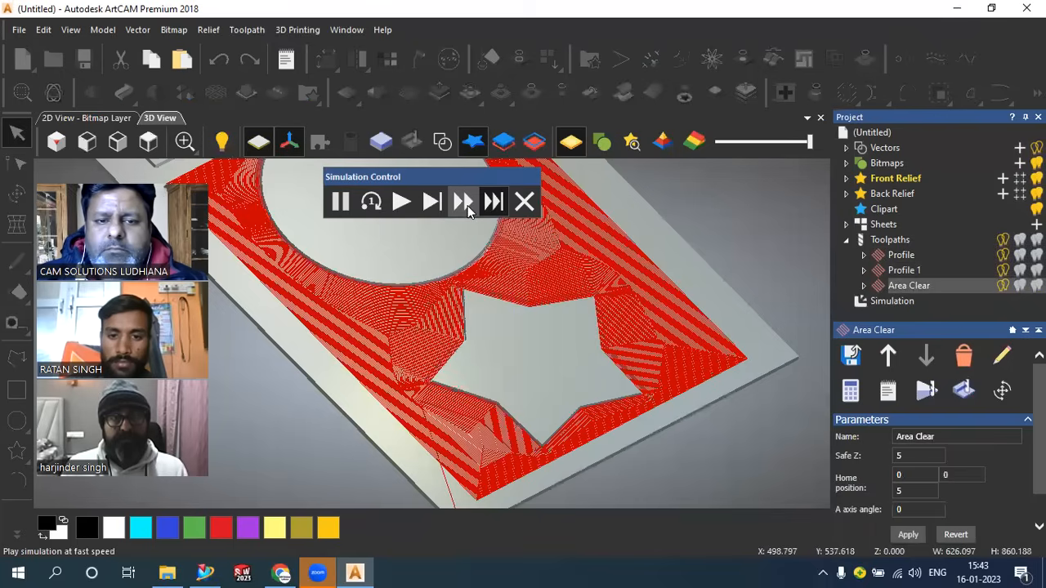
{"action": "left_click_drag", "start_coordinate": [689, 328], "coordinate": [317, 235]}
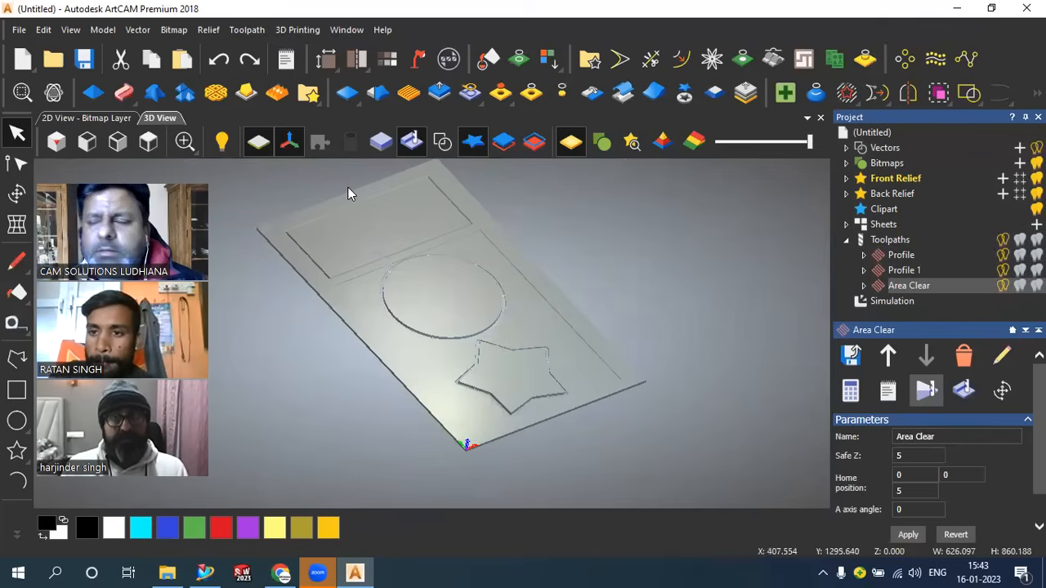
{"action": "scroll", "coordinate": [294, 202], "scroll_direction": "up", "scroll_amount": 2}
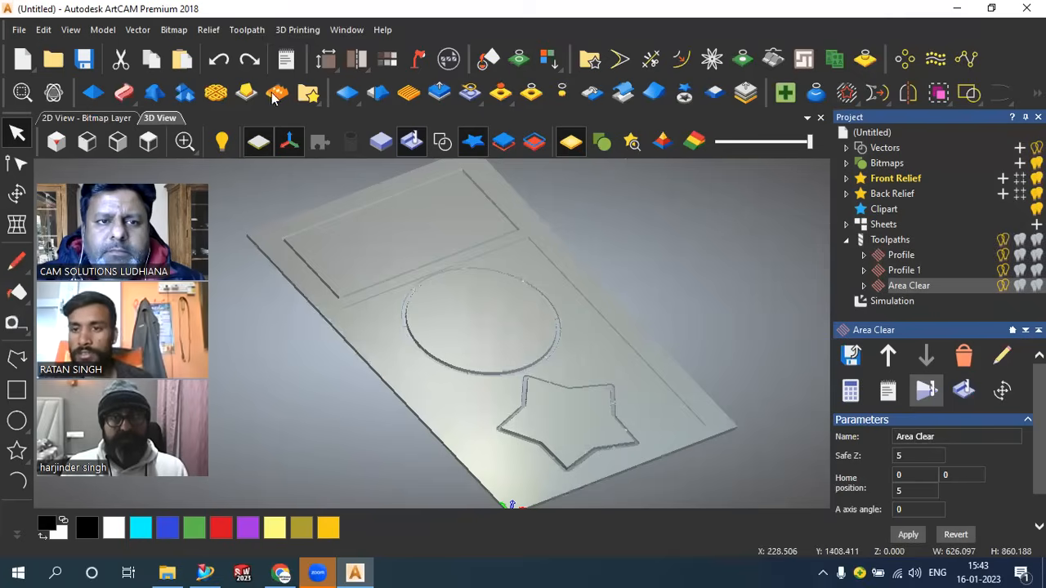
{"action": "left_click", "coordinate": [246, 29]}
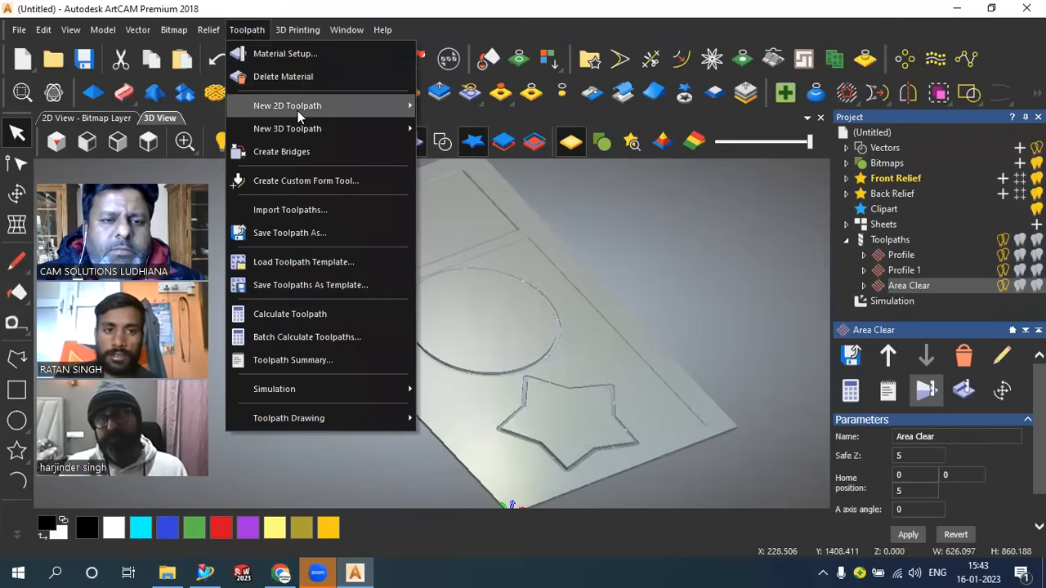
{"action": "mouse_move", "coordinate": [297, 110]}
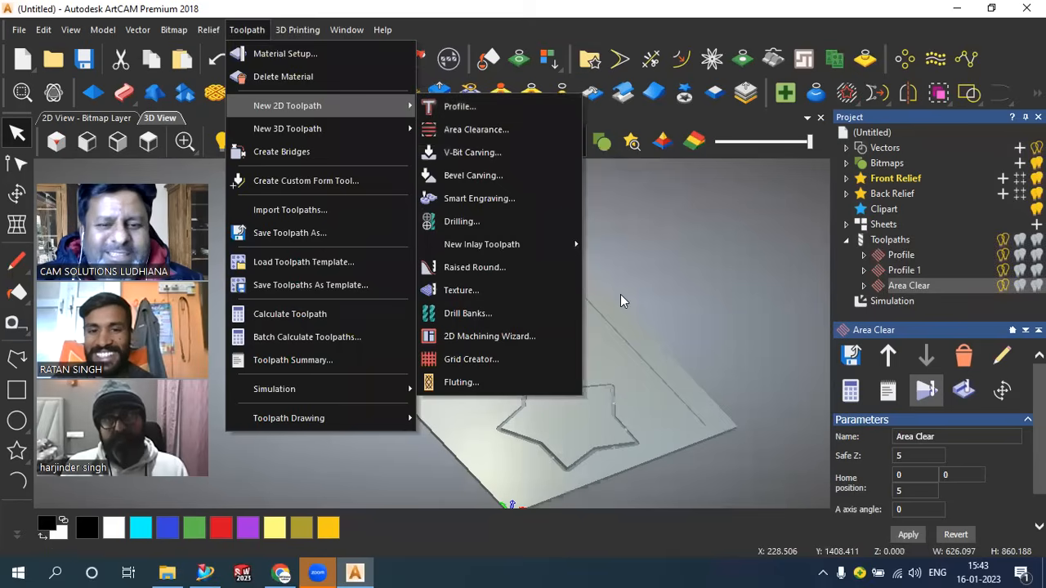
{"action": "left_click", "coordinate": [672, 318]}
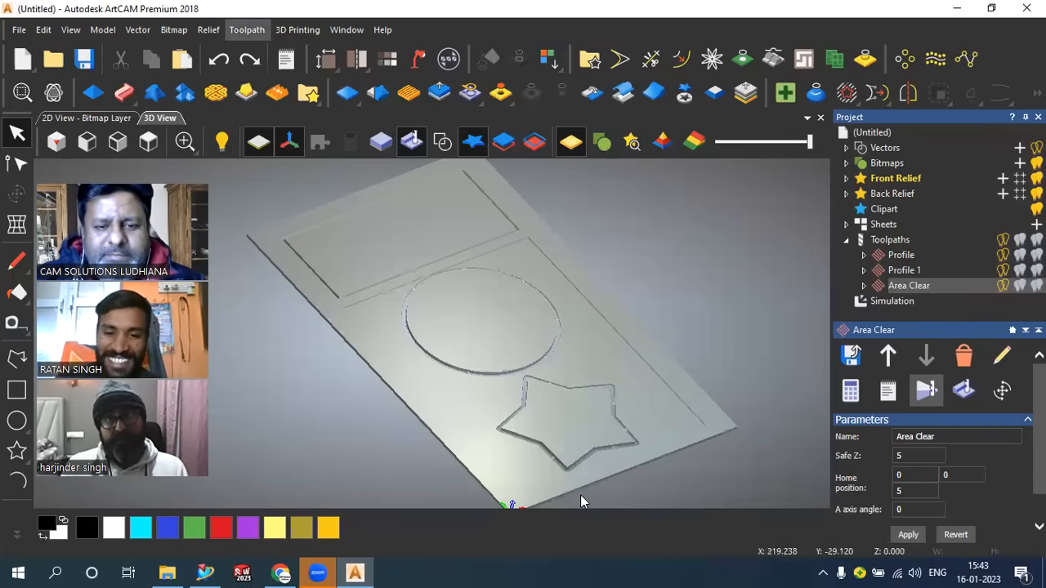